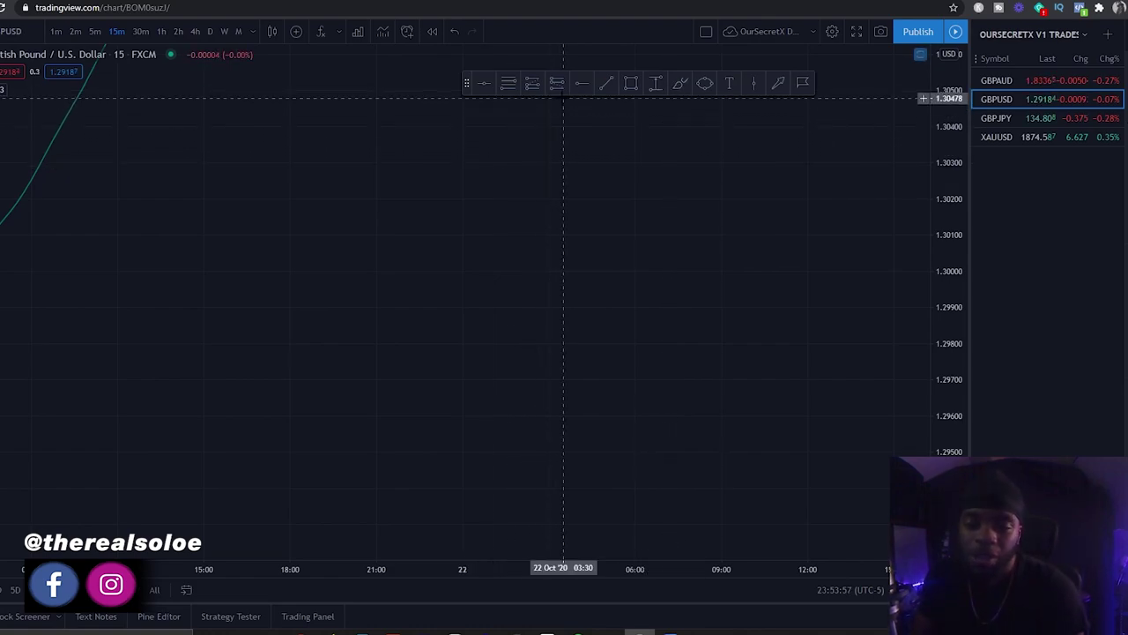
Draw a Fibonacci retracement on the empty chart area from about 1.30443 on 21 Oct 20:45 down to about 1.29711 on 22 Oct 09:30.
click(510, 88)
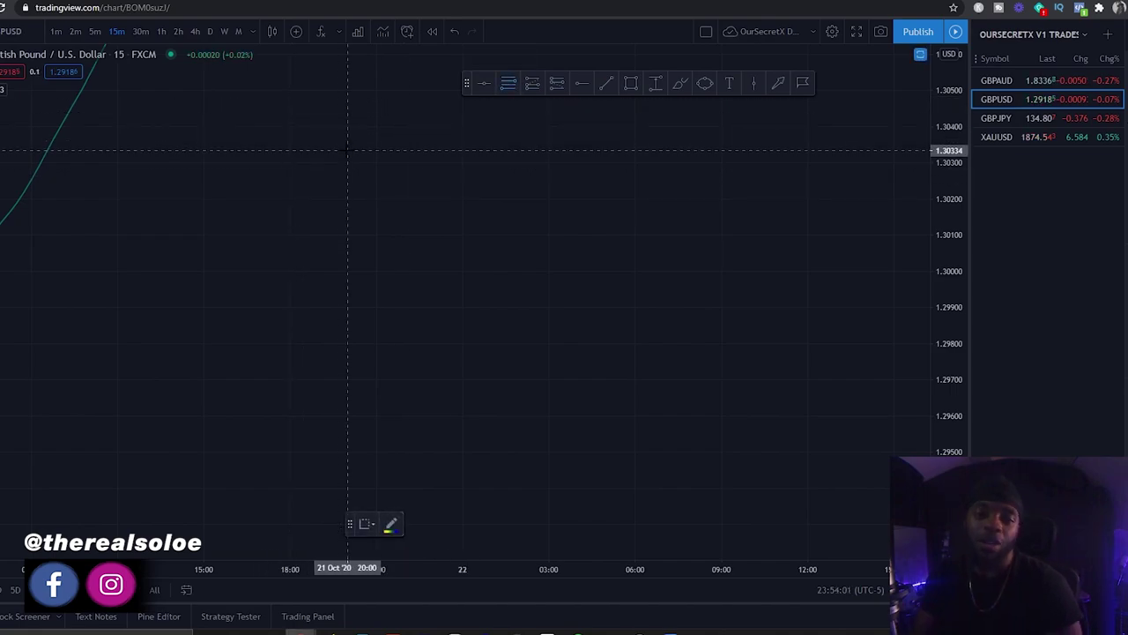
click(369, 111)
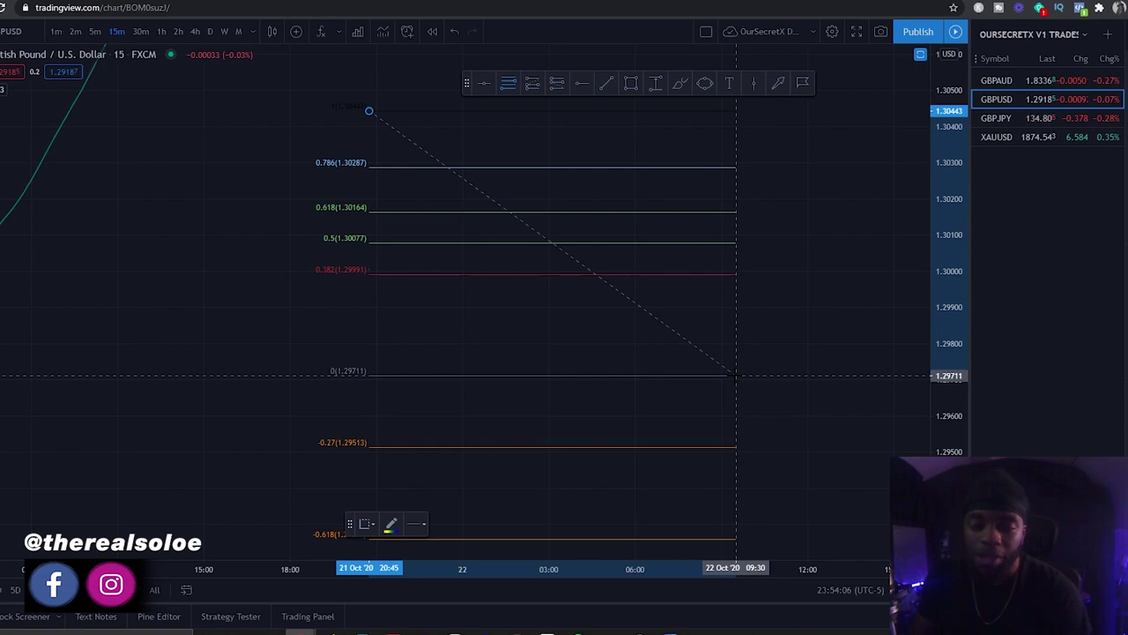
click(733, 374)
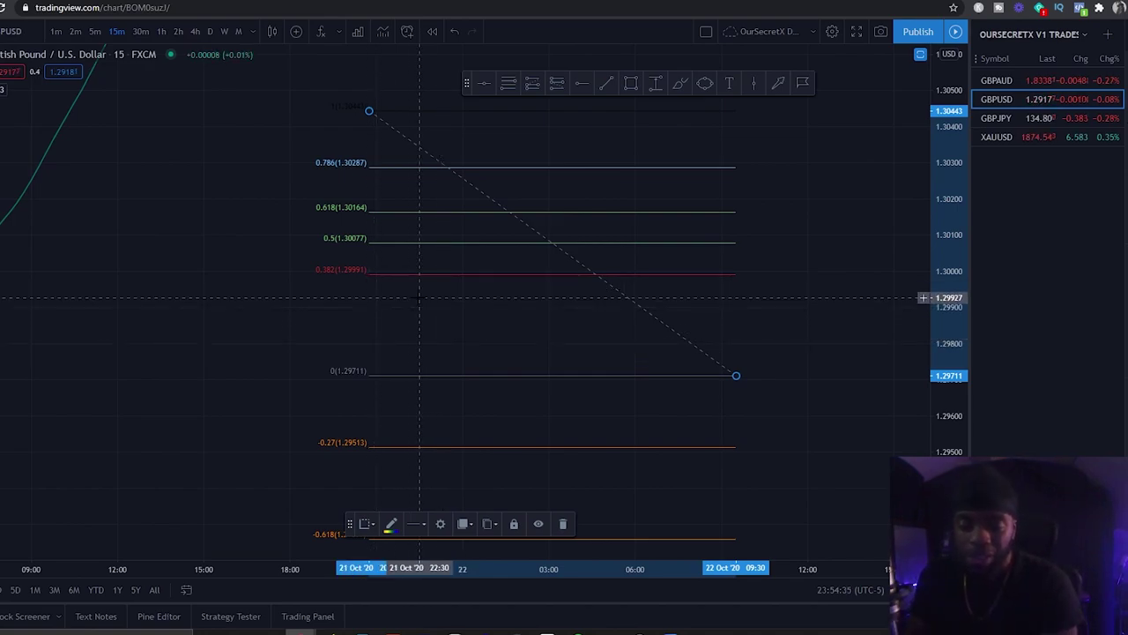
Brush a head-and-shoulders price path starting at the -0.27 level and ending in lower lows, and mark its three peaks with short strokes.
click(678, 87)
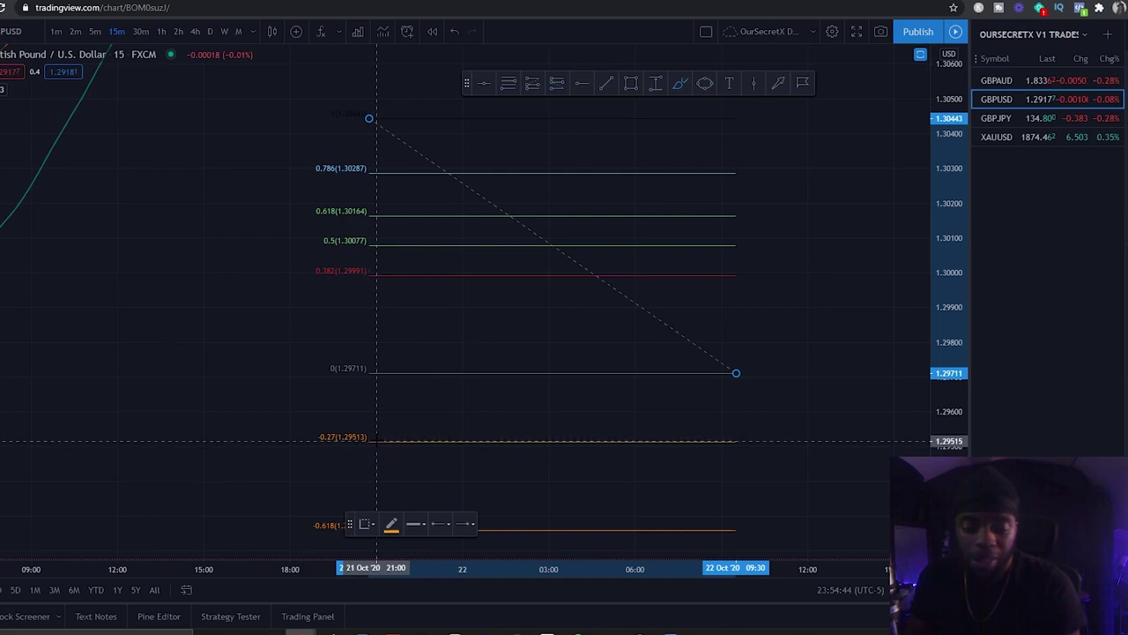
mouse_move(377, 438)
mouse_down()
mouse_move(449, 304)
mouse_move(468, 370)
mouse_move(527, 244)
mouse_move(592, 369)
mouse_move(635, 282)
mouse_move(693, 432)
mouse_move(712, 373)
mouse_move(764, 530)
mouse_move(800, 455)
mouse_move(852, 557)
mouse_up()
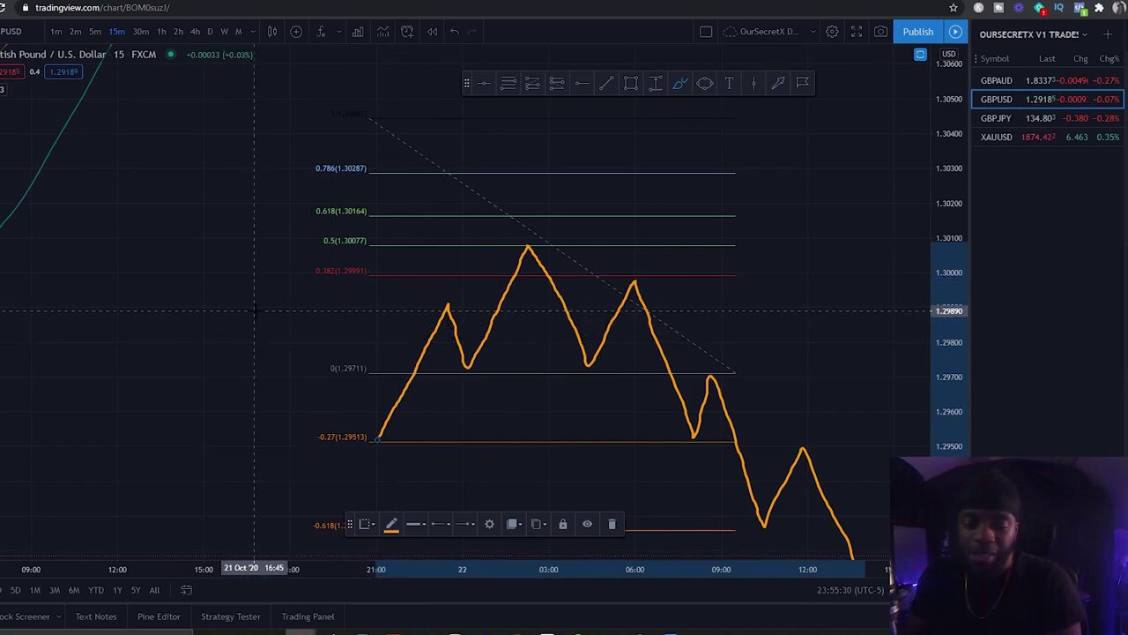
drag(430, 291, 462, 287)
drag(508, 241, 563, 238)
drag(626, 271, 672, 266)
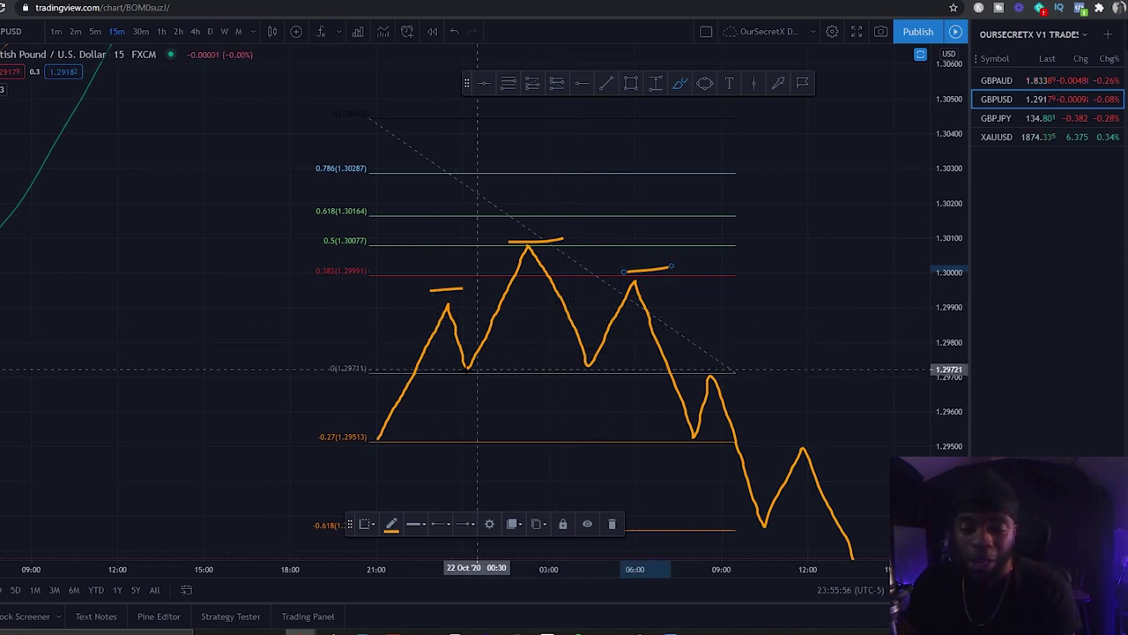
drag(449, 364, 449, 377)
mouse_move(593, 378)
mouse_down()
mouse_move(615, 361)
mouse_move(476, 353)
mouse_up()
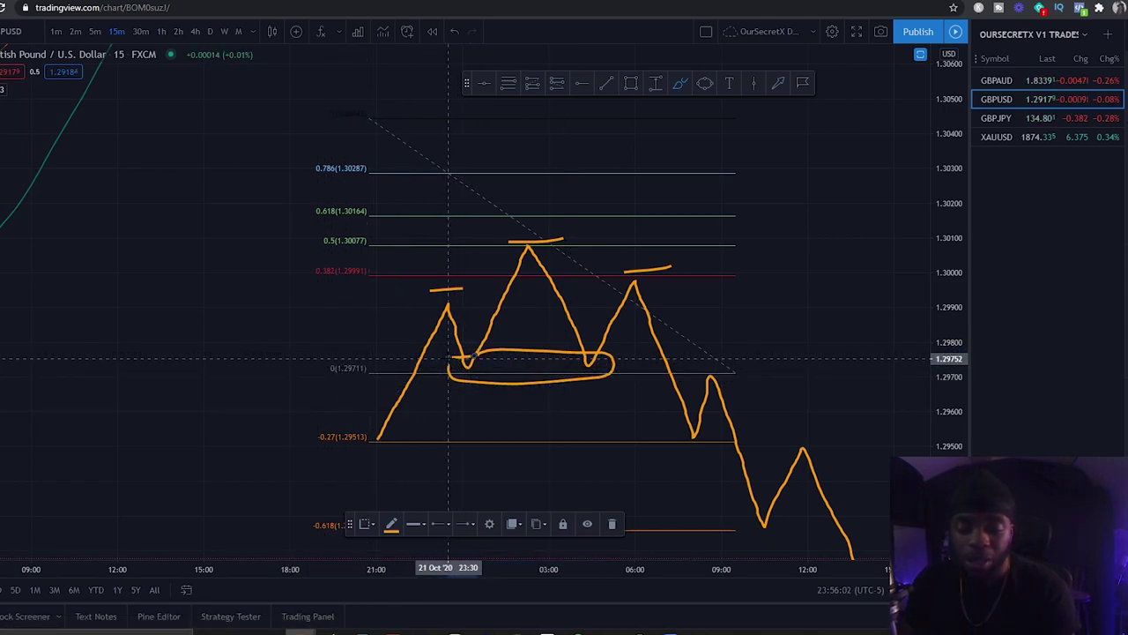
drag(448, 358, 476, 353)
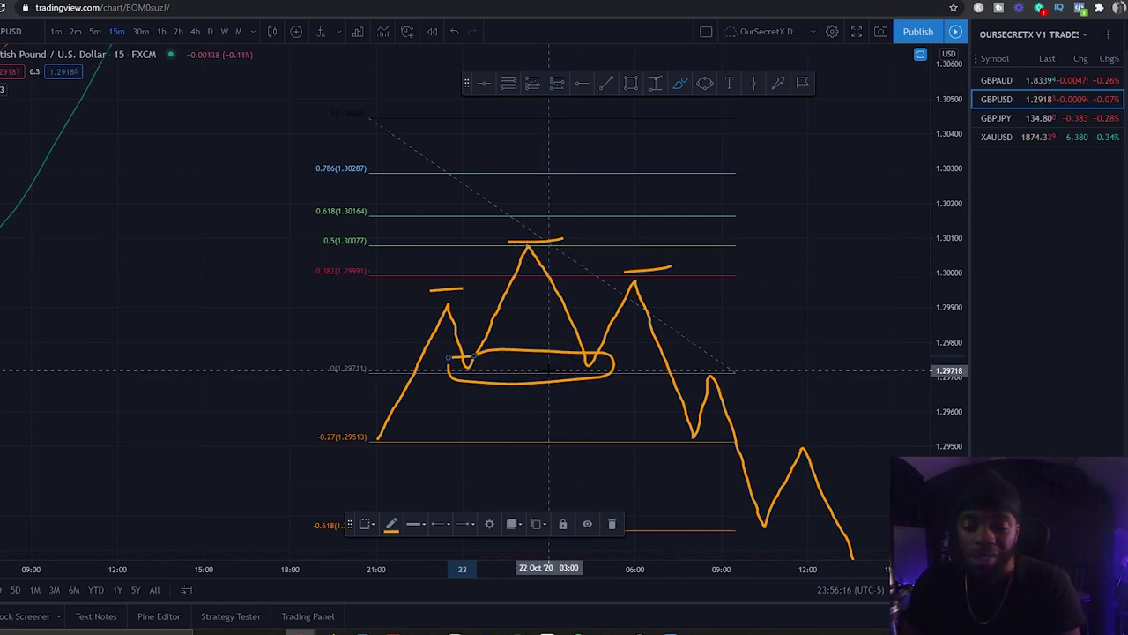
click(451, 358)
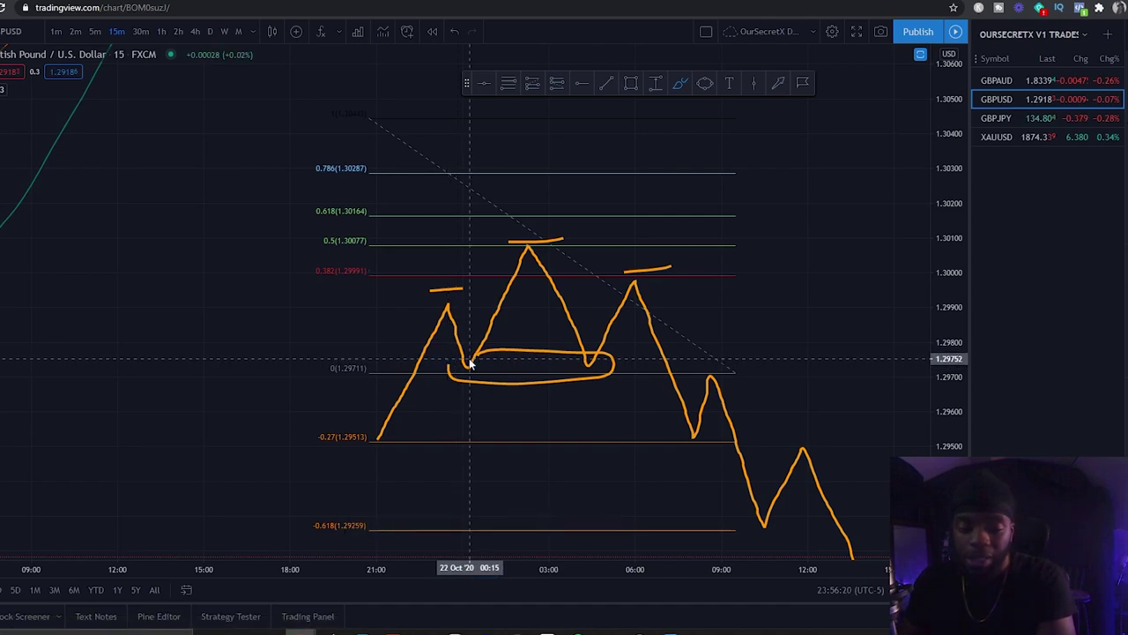
click(452, 33)
drag(450, 350, 634, 352)
click(454, 32)
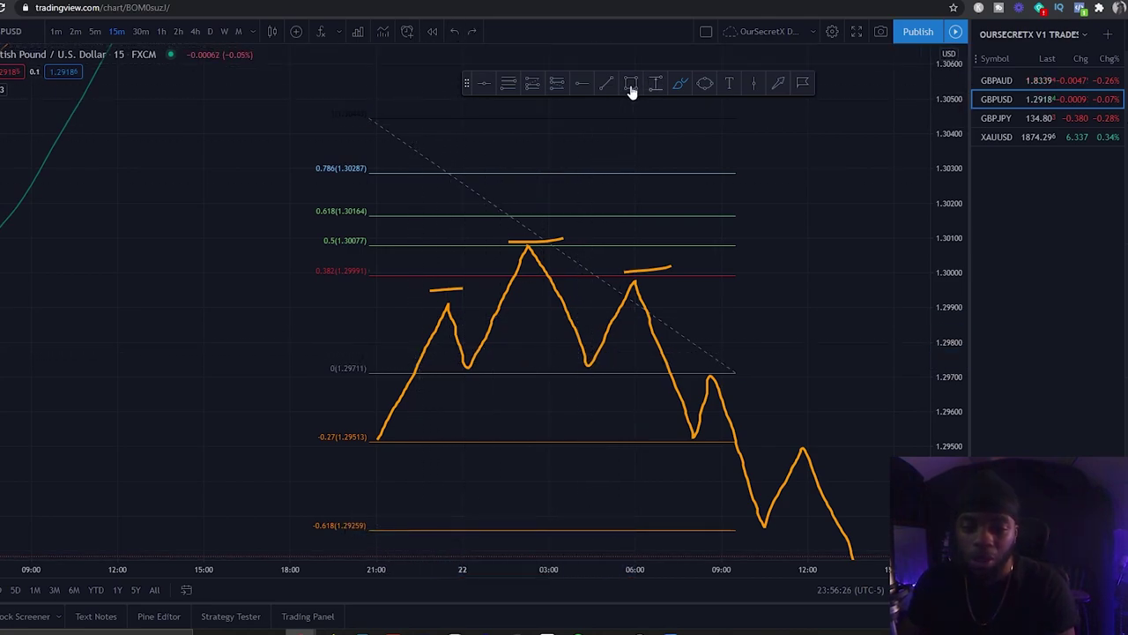
Draw a neckline rectangle across the pattern's two lows, about 1.29763 to 1.29714, spanning 21 Oct 17:30 to 22 Oct 12:30.
mouse_move(448, 356)
mouse_down()
mouse_move(511, 373)
mouse_move(821, 371)
mouse_up()
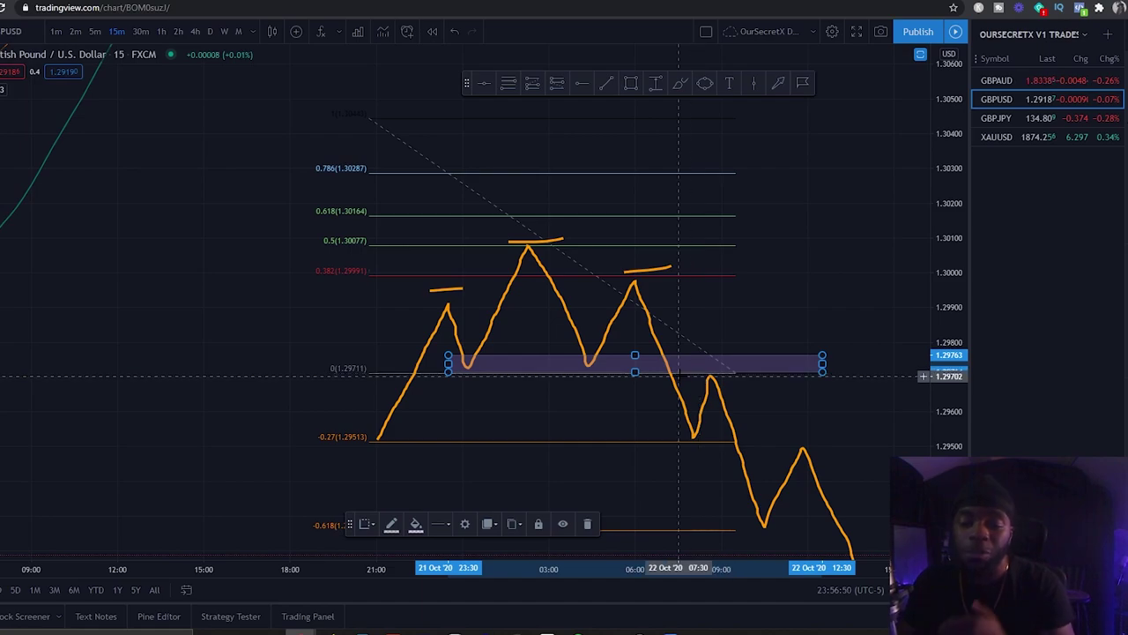
drag(448, 371, 283, 371)
click(202, 330)
Replace the Fibonacci retracement with one from the right shoulder's high at about 1.29995 down to the first lower low at about 1.29519.
scroll(397, 335, right, 2)
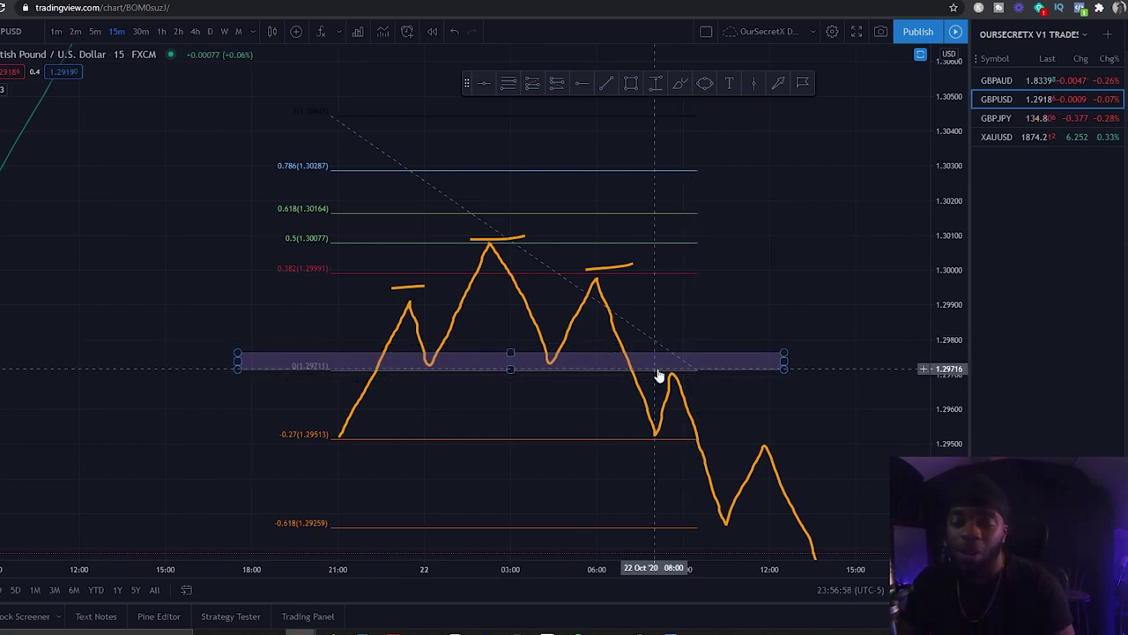
scroll(685, 356, right, 2)
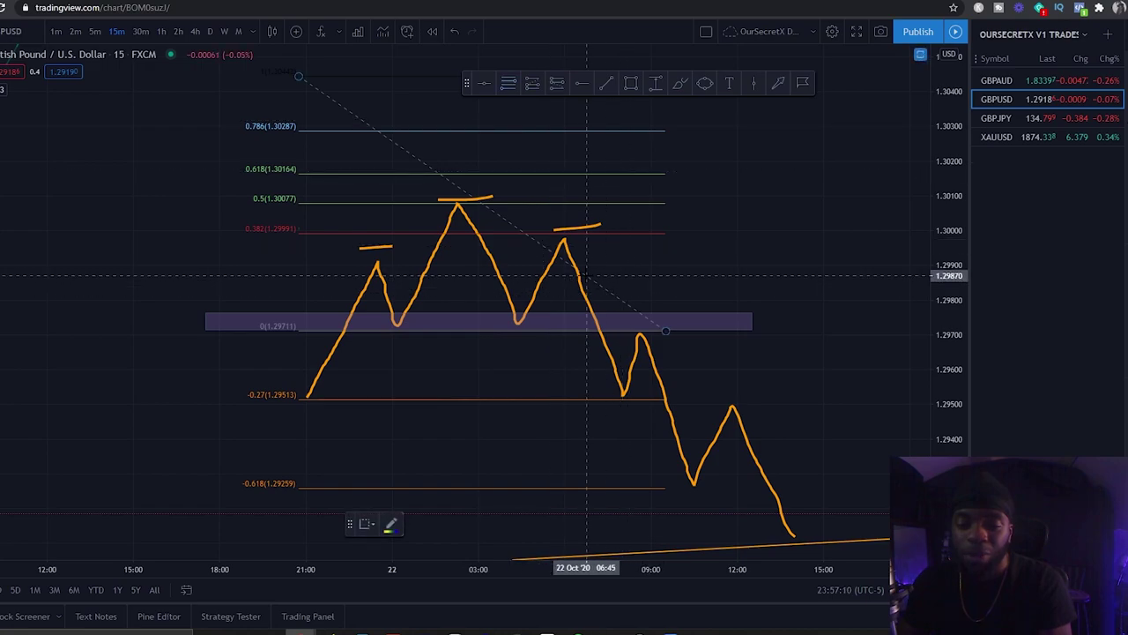
click(540, 245)
key(Delete)
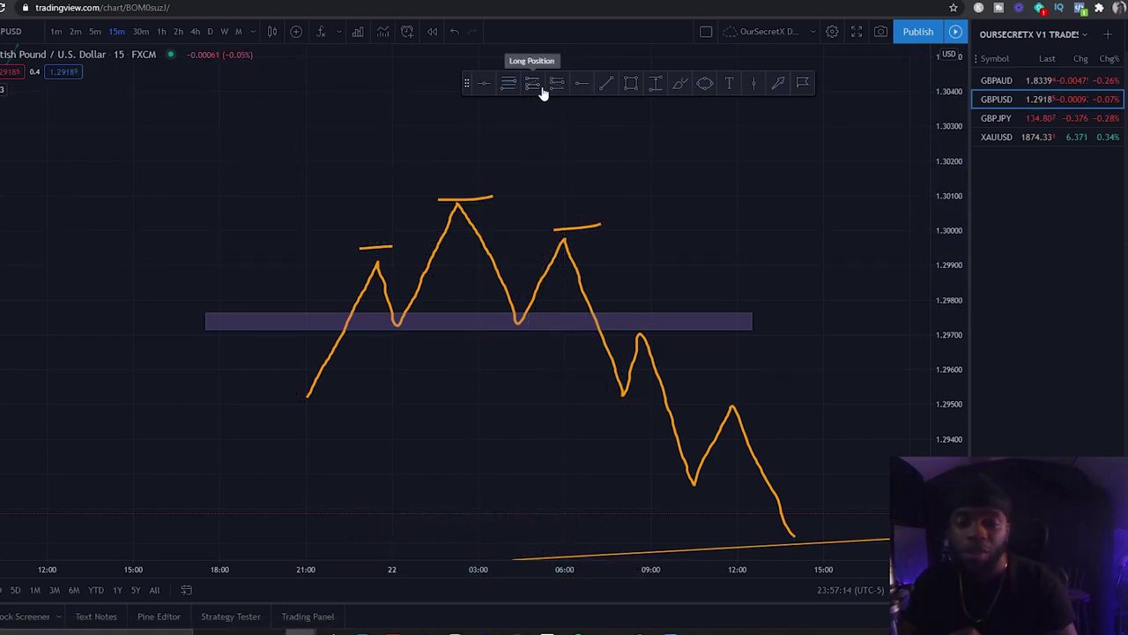
click(511, 85)
click(564, 232)
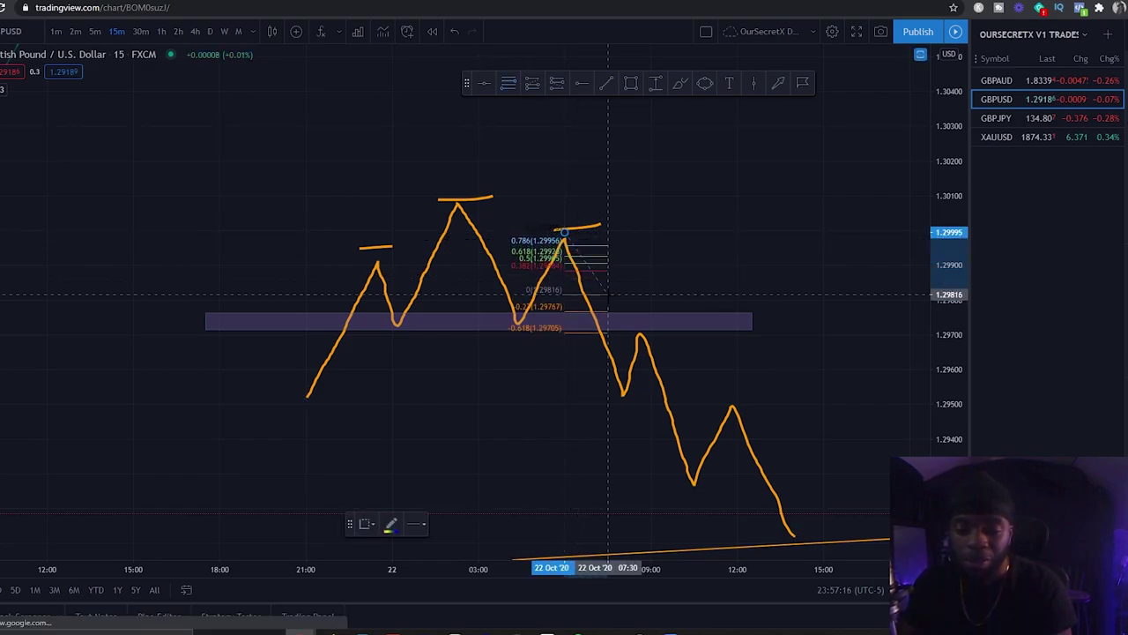
click(723, 398)
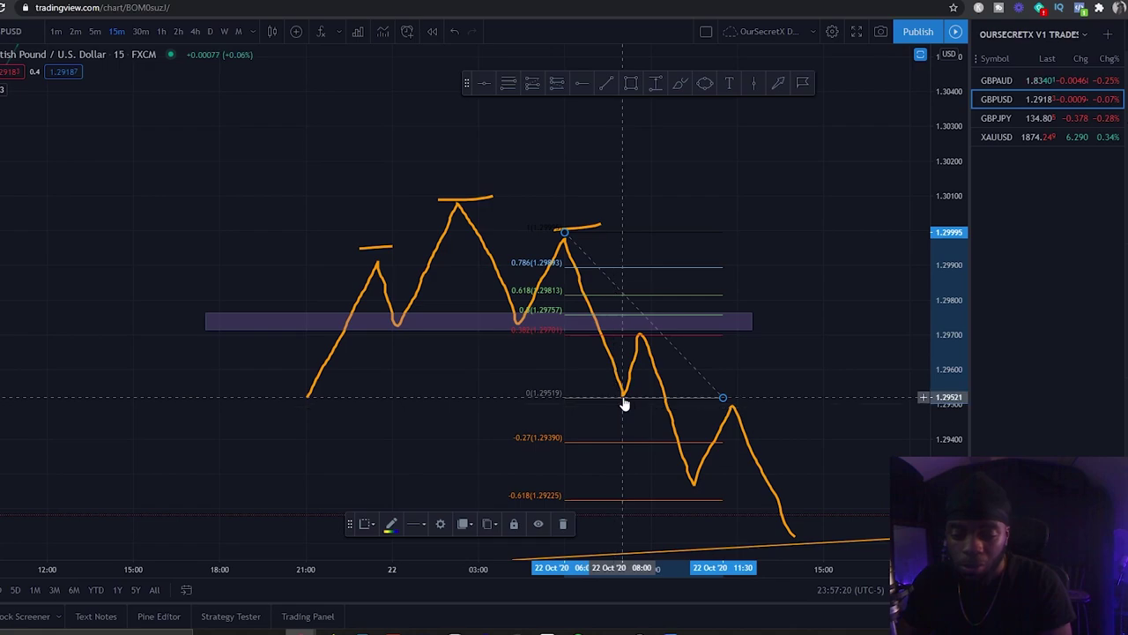
Replace the brushed price path with one falling from the right shoulder, forming a double bottom, retracing above the neckline zone and dropping toward the -0.618 level.
scroll(701, 351, up, 2)
drag(701, 351, 773, 309)
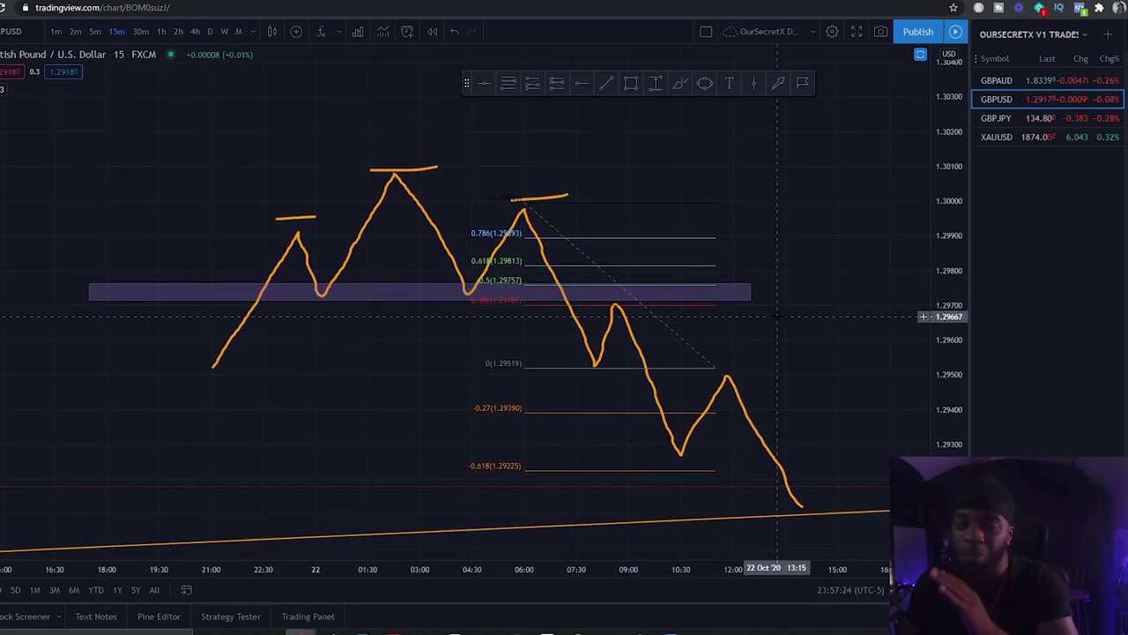
scroll(775, 316, up, 2)
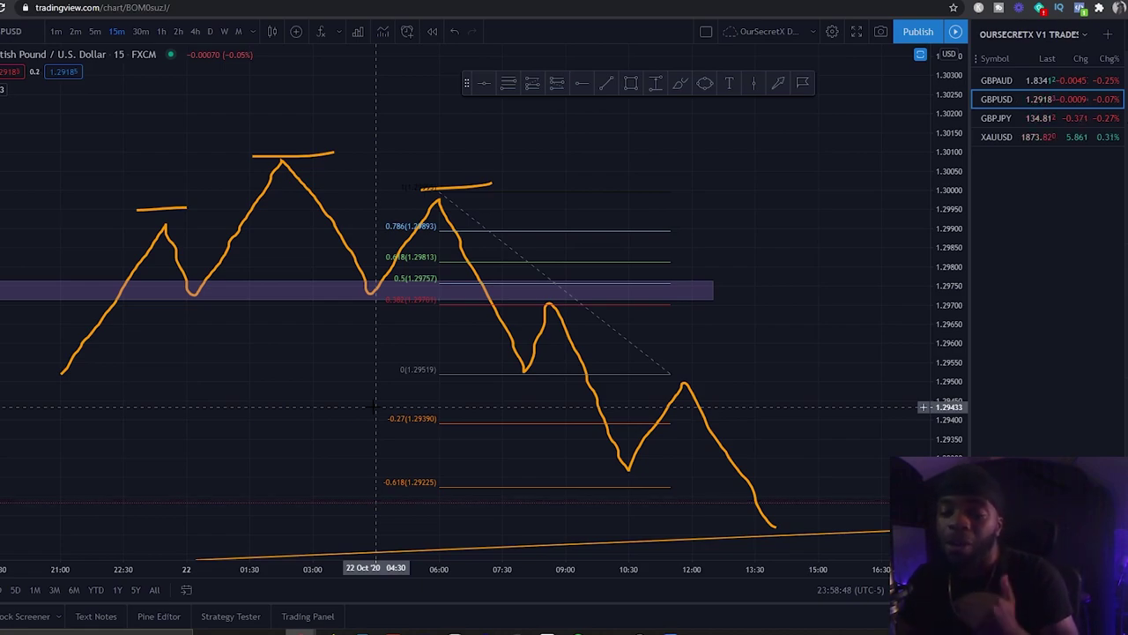
scroll(619, 338, up, 2)
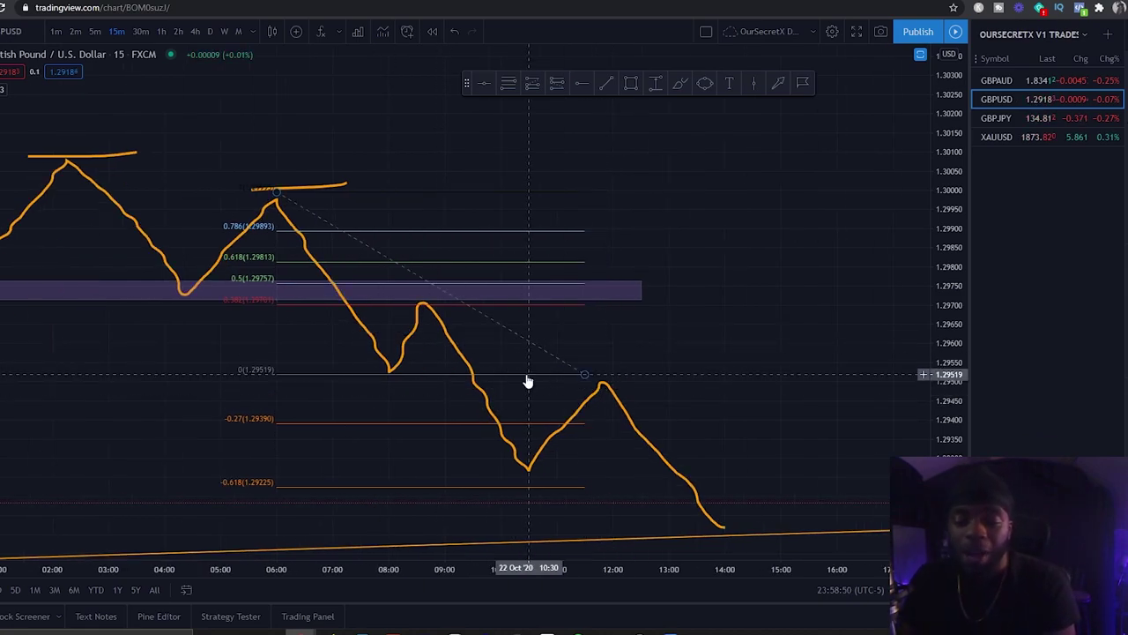
scroll(527, 381, down, 1)
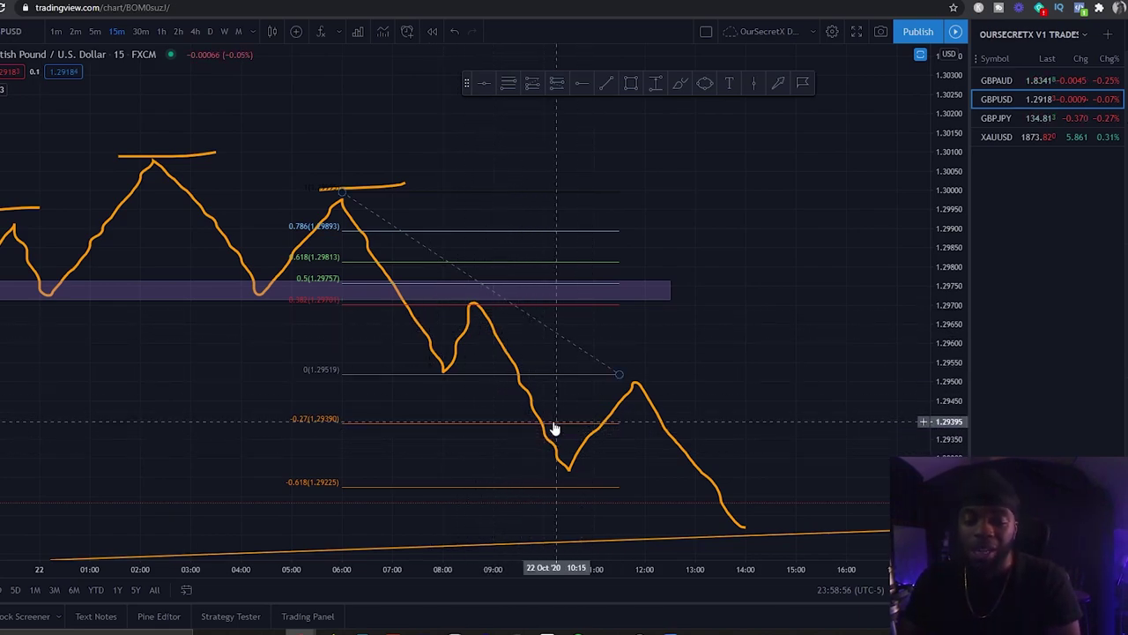
click(644, 397)
key(Delete)
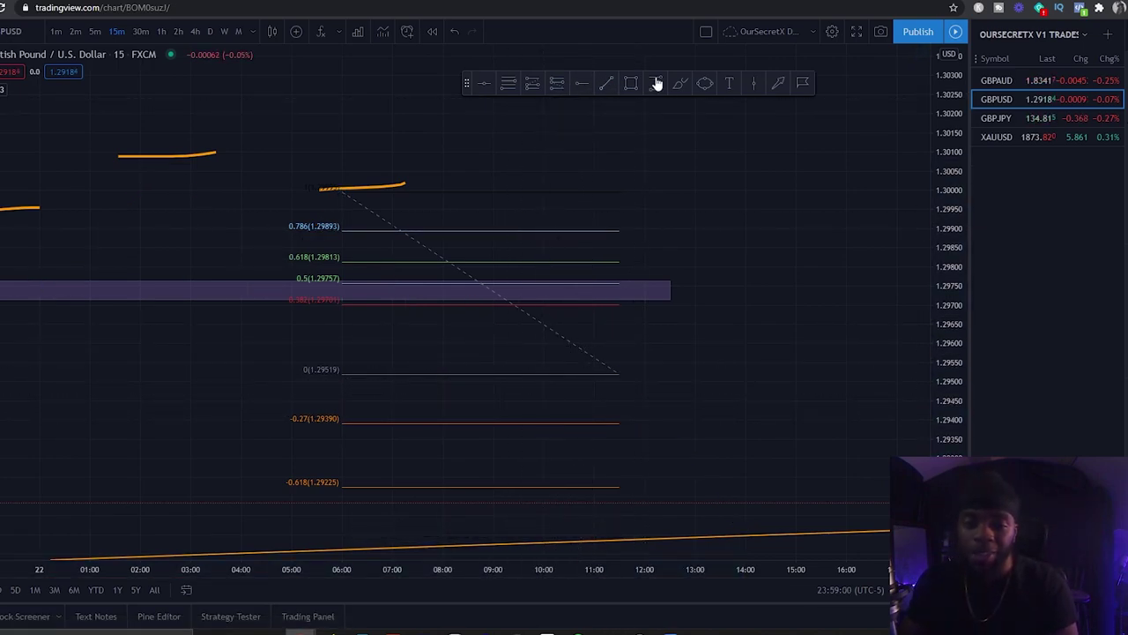
click(680, 83)
mouse_move(367, 187)
mouse_down()
mouse_move(474, 359)
mouse_move(506, 306)
mouse_move(518, 366)
mouse_move(556, 264)
mouse_move(631, 465)
mouse_up()
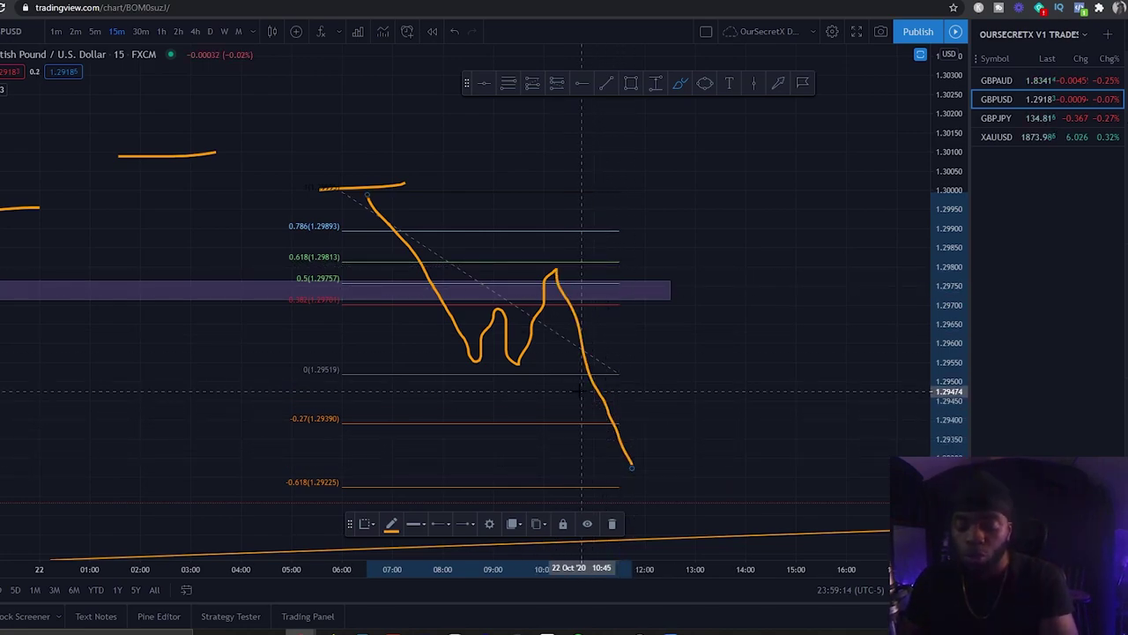
Delete the brushed price path, the Fibonacci retracement, the neckline rectangle and the short peak marks.
key(Delete)
key(Delete)
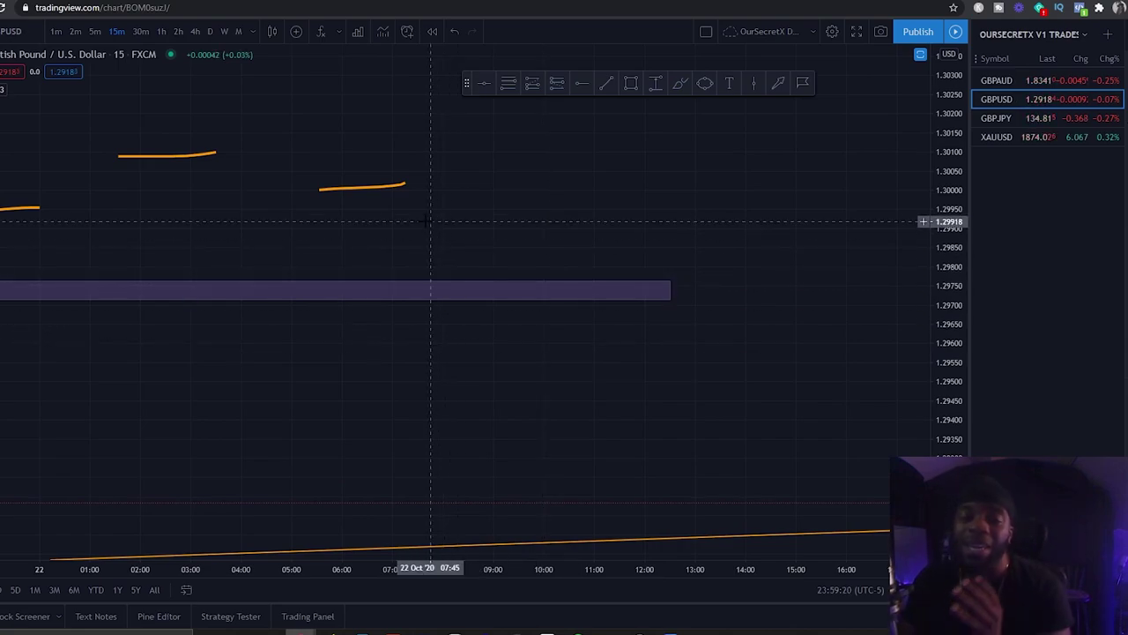
drag(429, 203, 491, 260)
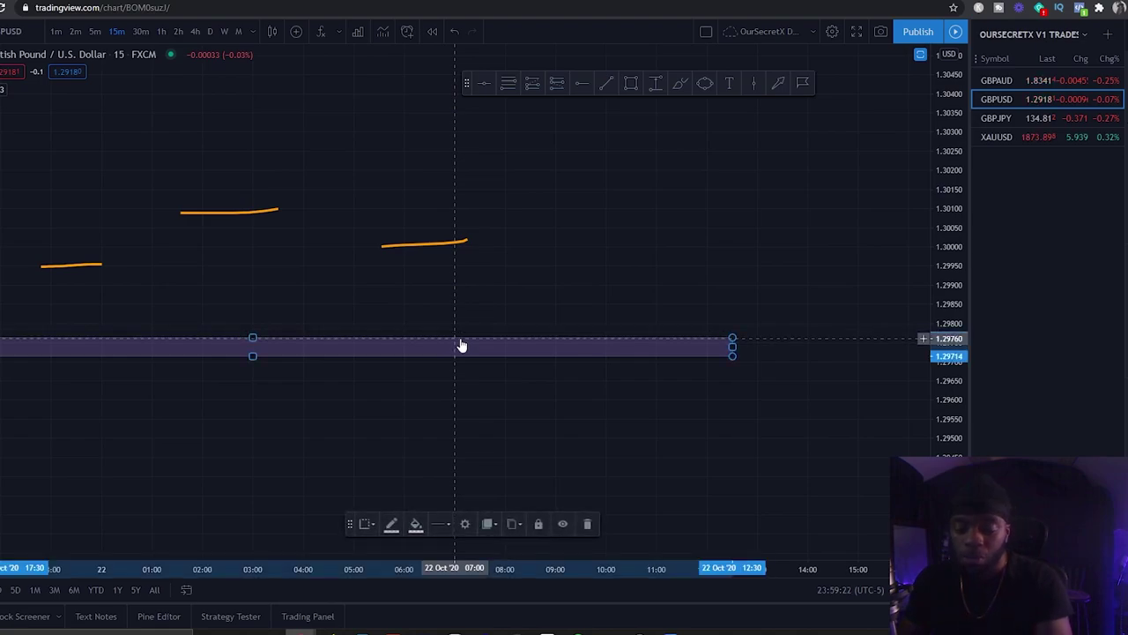
key(Delete)
click(405, 245)
key(Delete)
click(222, 214)
key(Delete)
Draw a Fibonacci retracement on the GBPUSD candles from the 22 Oct 01:15 high at about 1.31506 down to about 1.31169 at 05:45.
drag(55, 270, 829, 194)
drag(749, 212, 376, 255)
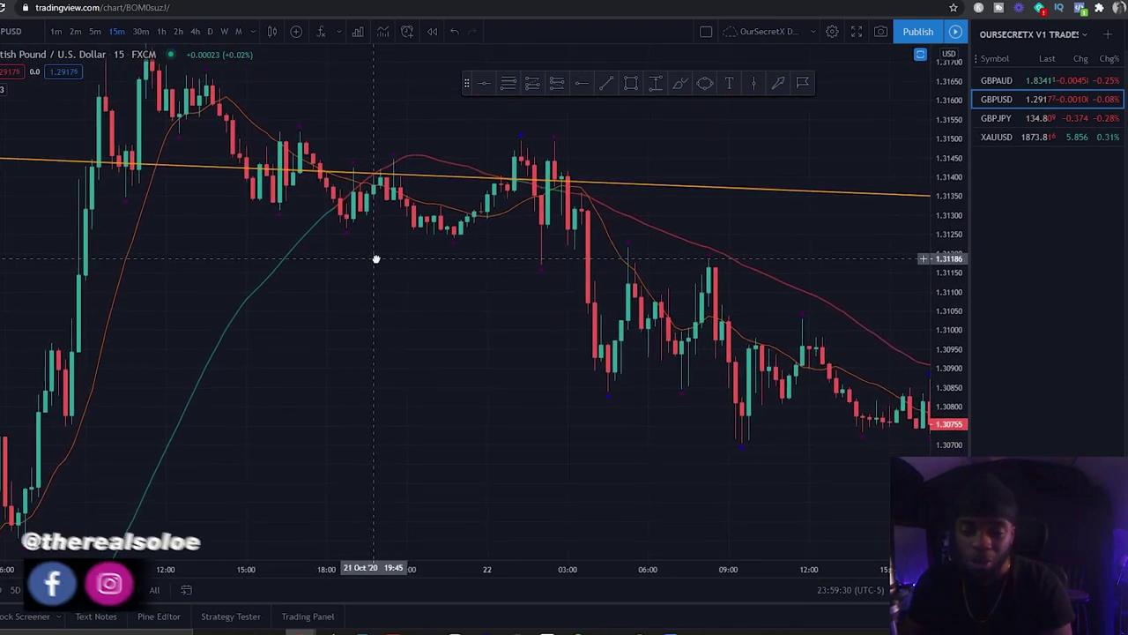
drag(803, 154, 733, 184)
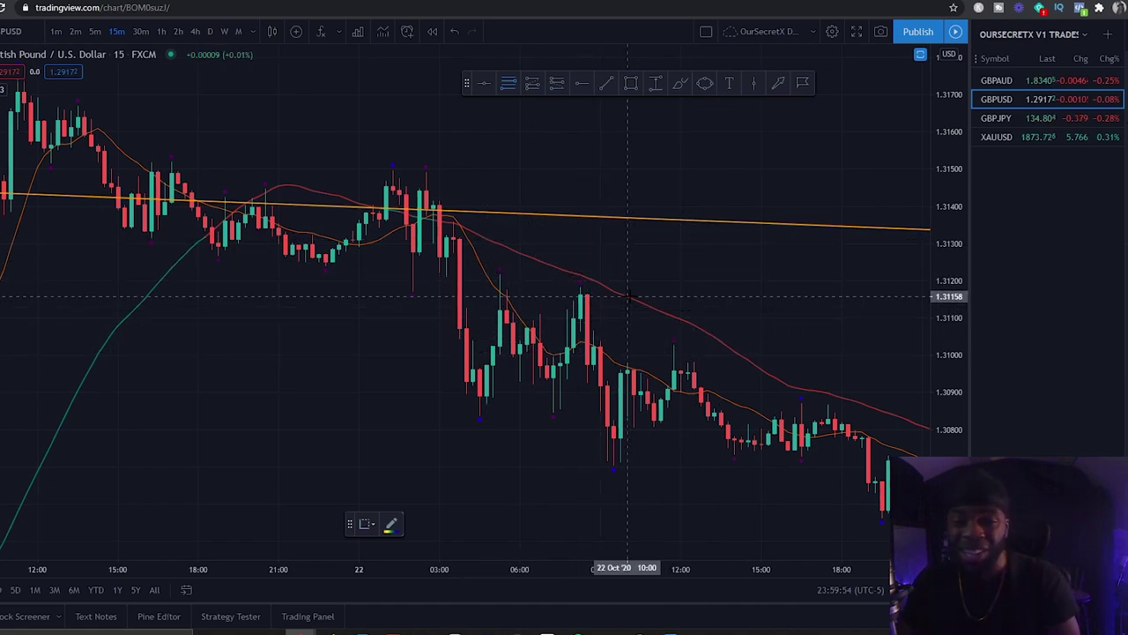
click(393, 166)
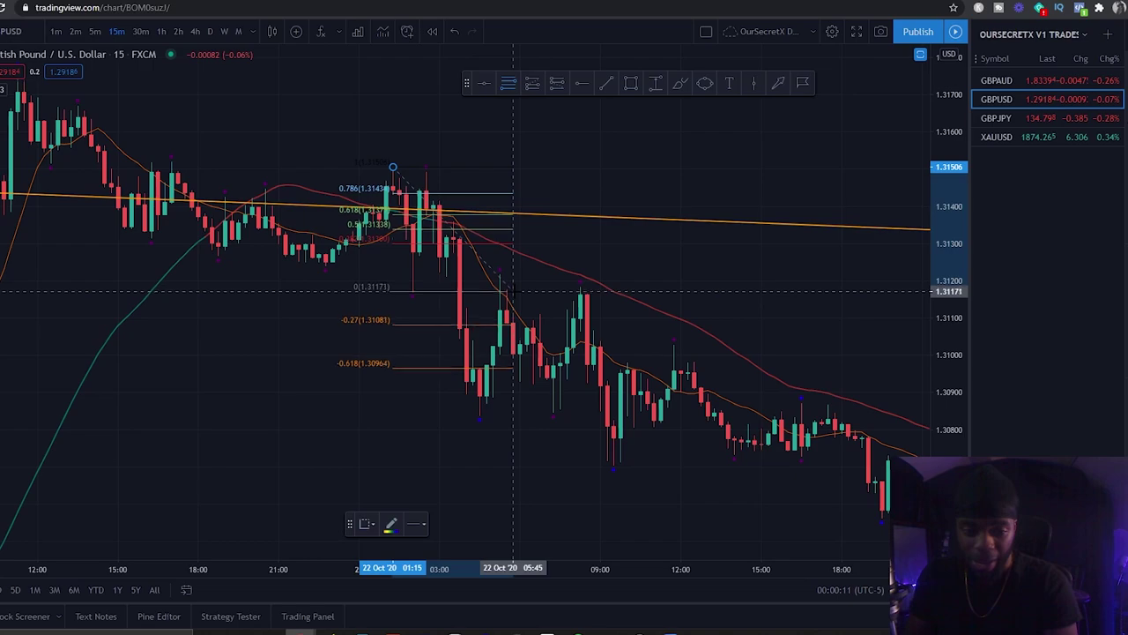
click(512, 292)
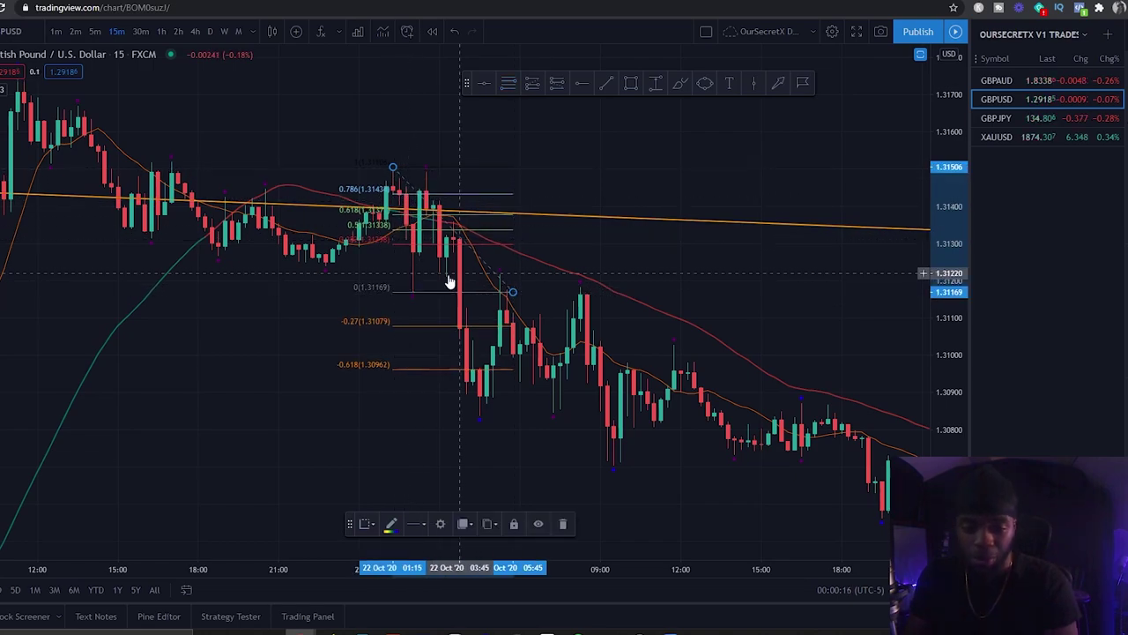
Shorten the Fibonacci retracement on the 22 Oct candles so its lower anchor sits at 04:30, at about 1.31169.
scroll(421, 297, up, 3)
scroll(421, 297, left, 5)
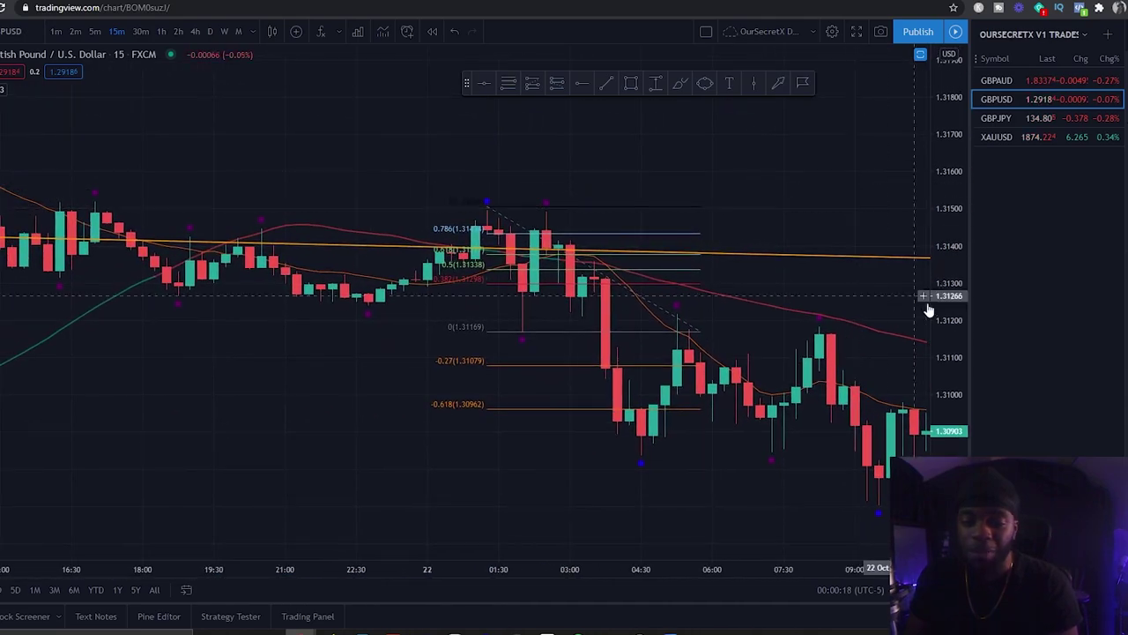
click(528, 531)
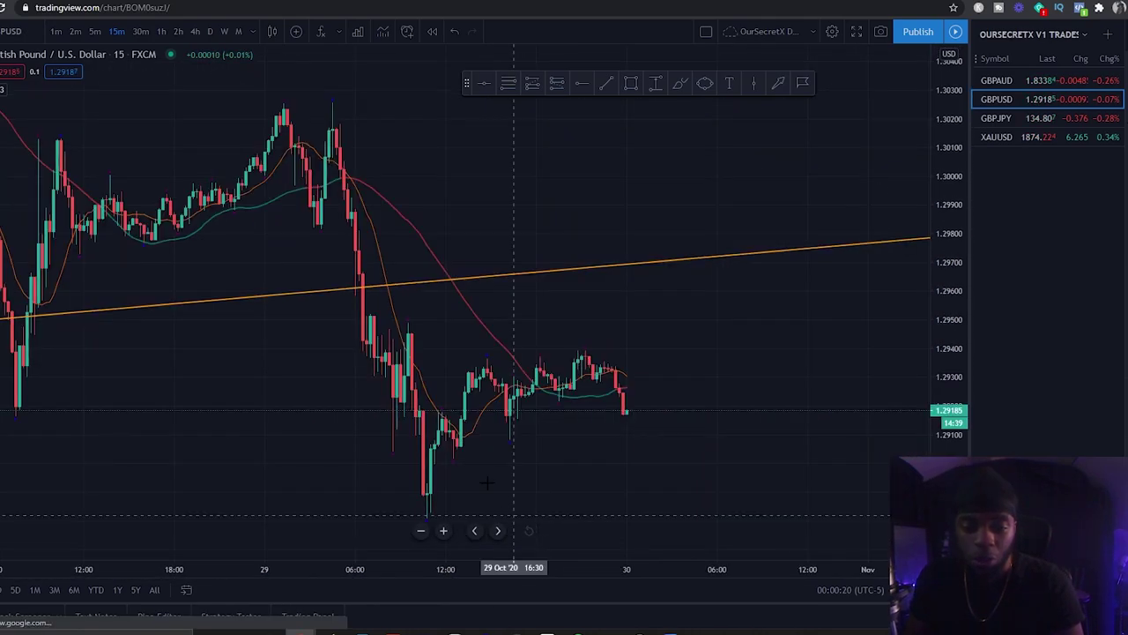
scroll(428, 244, left, 5)
scroll(661, 309, up, 10)
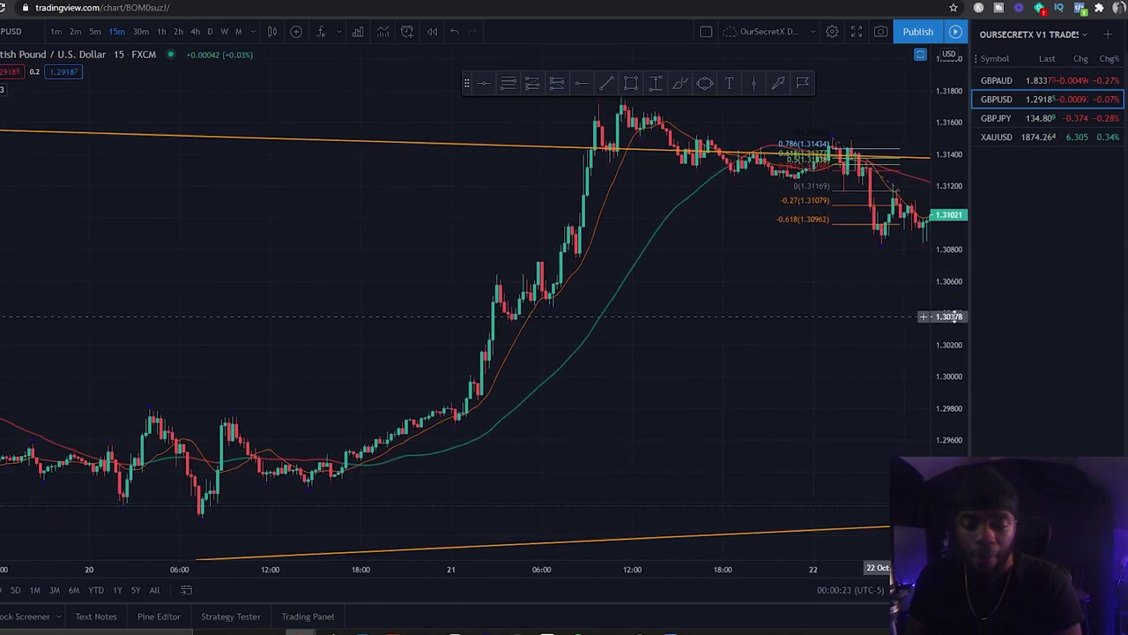
drag(970, 359, 970, 326)
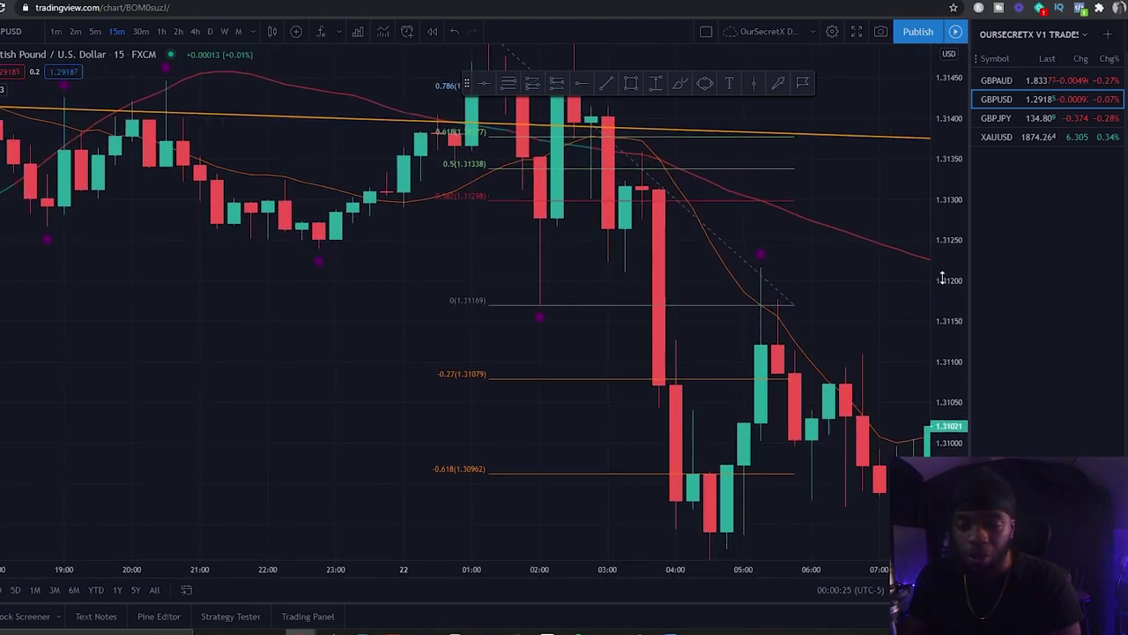
drag(840, 270, 605, 268)
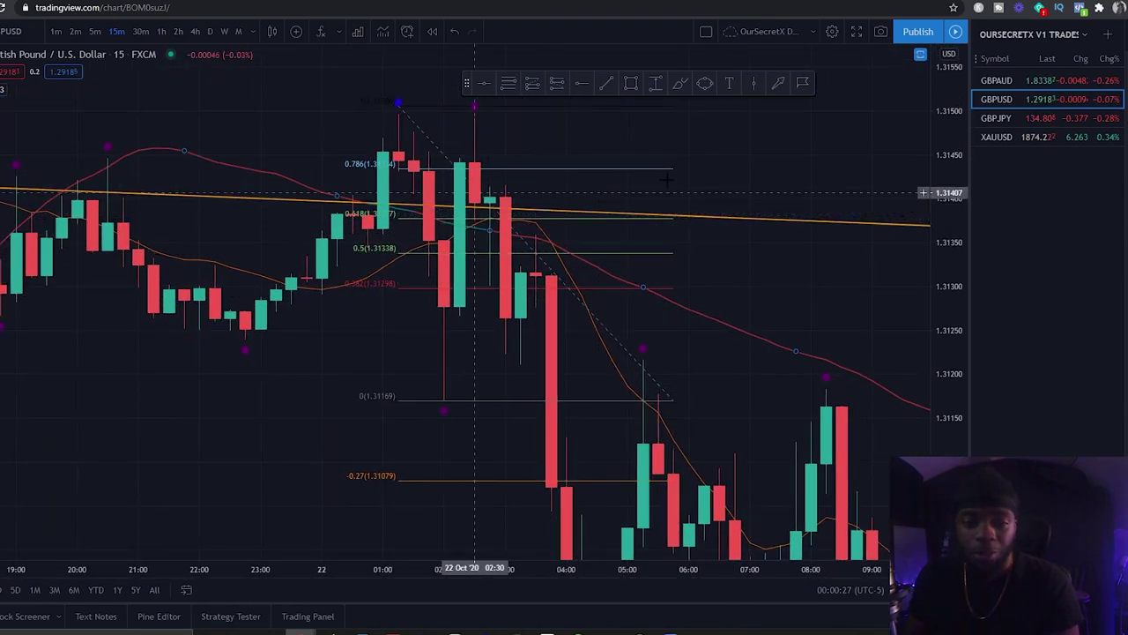
drag(541, 189, 530, 287)
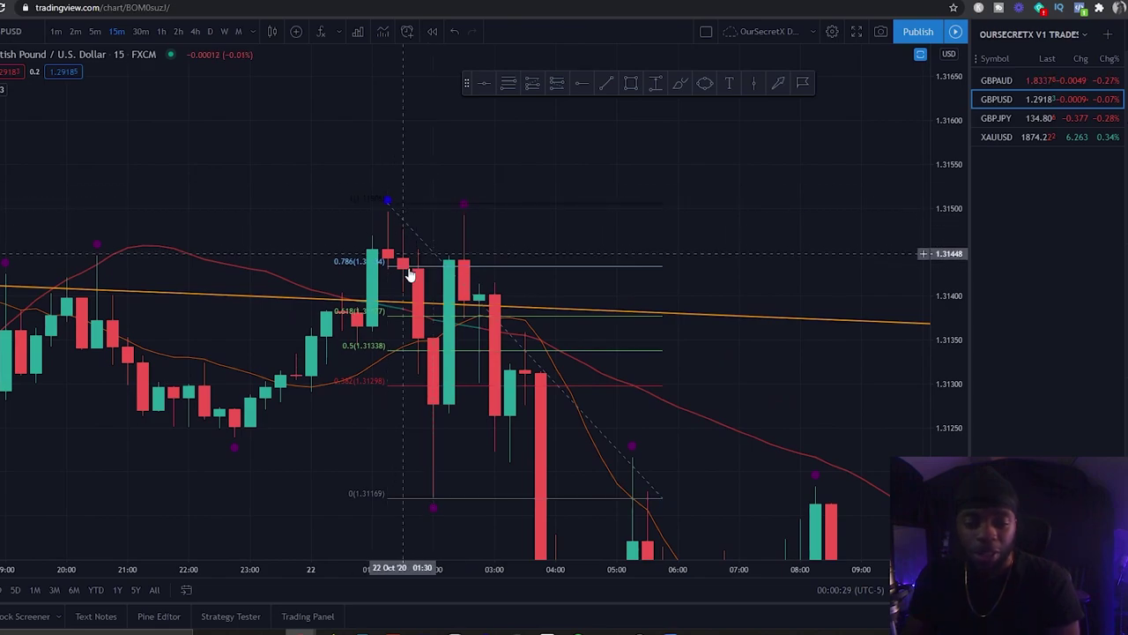
mouse_move(663, 499)
mouse_down()
mouse_move(539, 499)
mouse_move(586, 498)
mouse_up()
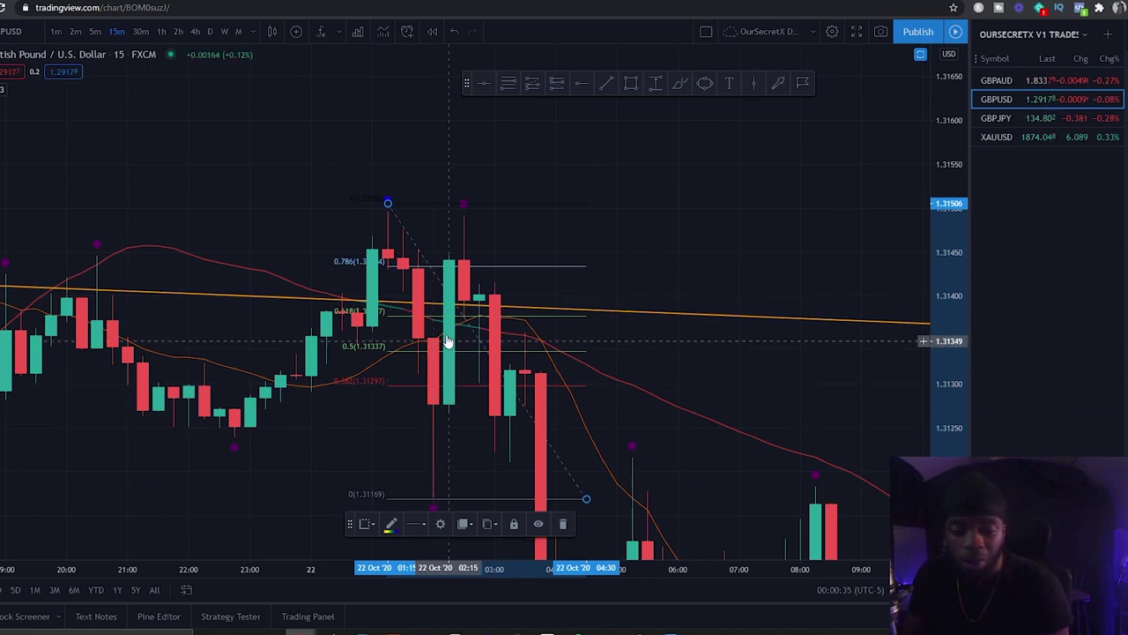
Examine the 22 Oct GBPUSD candles around the Fibonacci retracement, from the swing high down to the -0.618 level.
scroll(561, 345, down, 4)
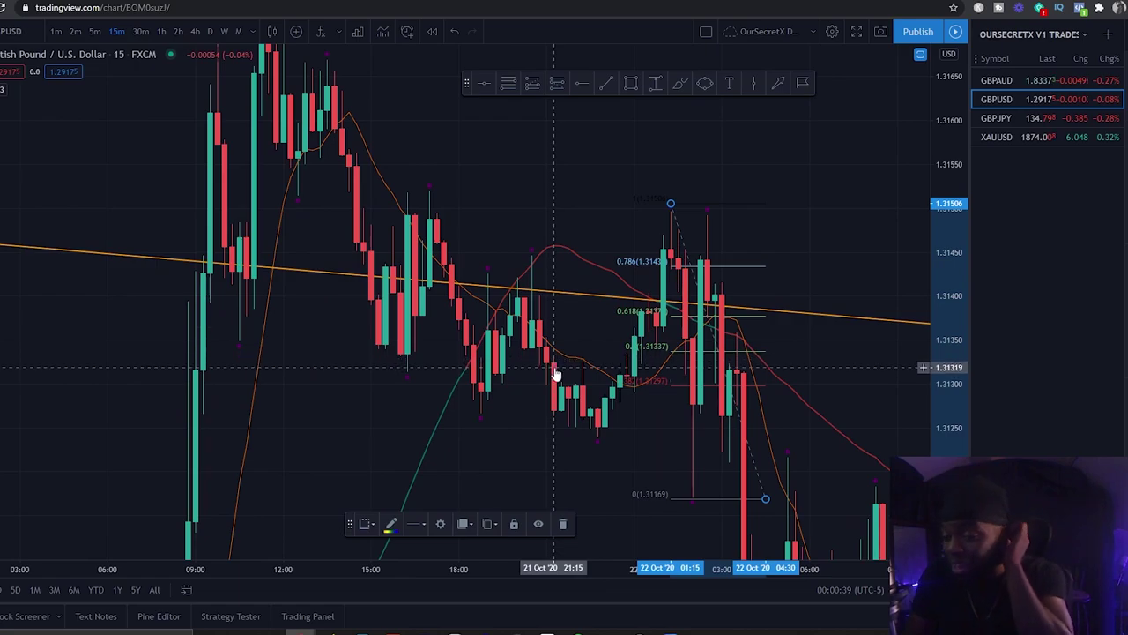
scroll(554, 362, up, 4)
drag(946, 250, 930, 325)
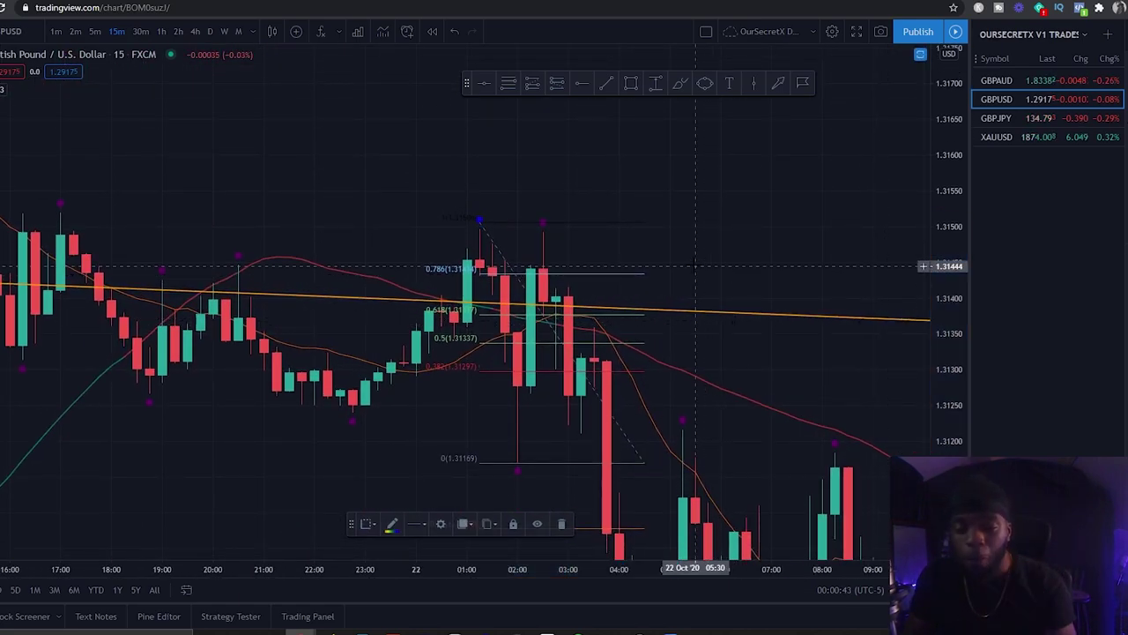
drag(696, 264, 748, 256)
click(631, 83)
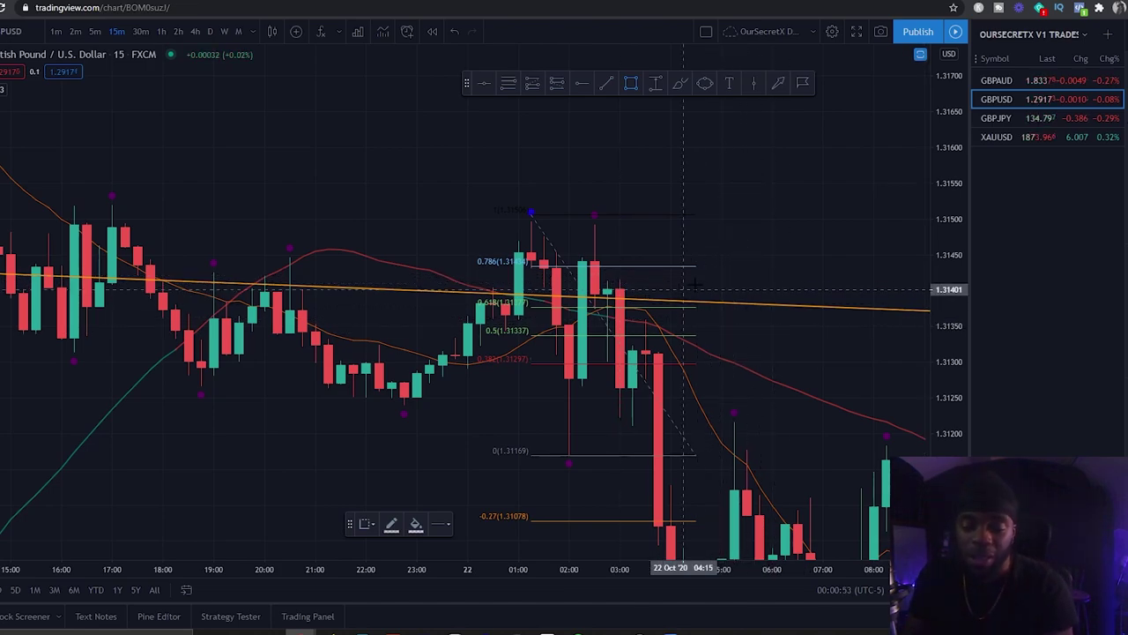
drag(699, 239, 650, 198)
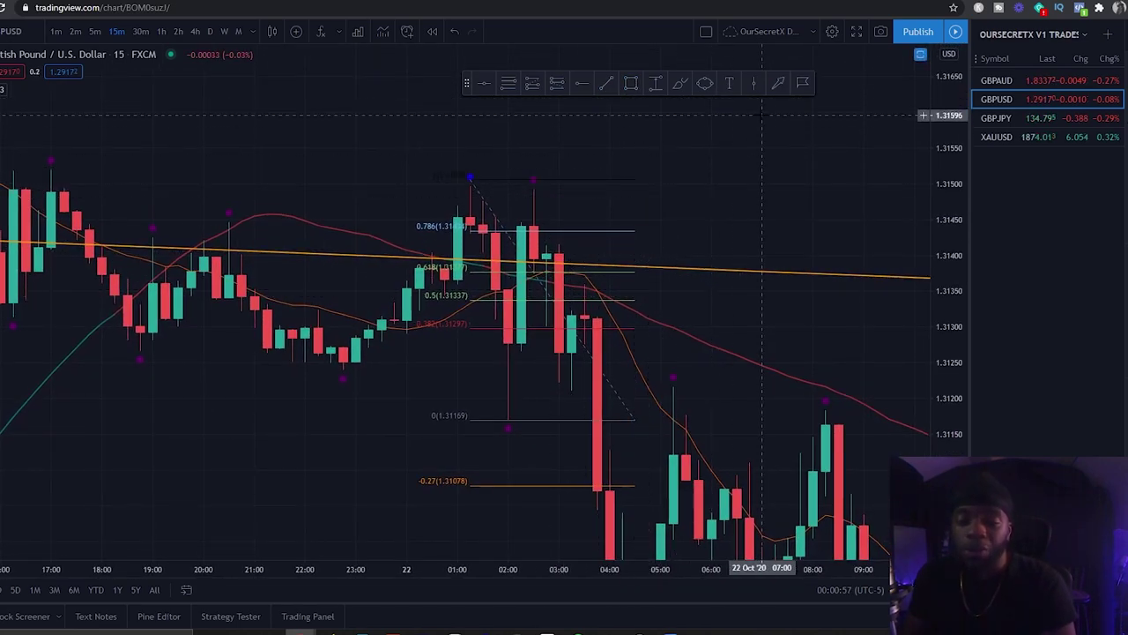
click(561, 321)
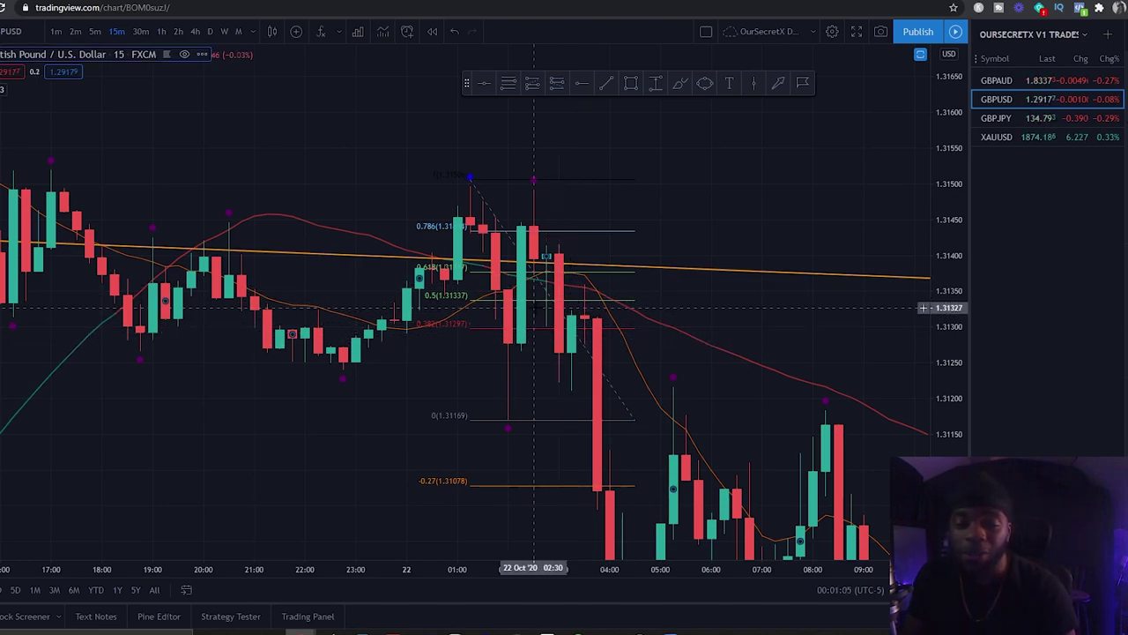
drag(941, 282, 941, 295)
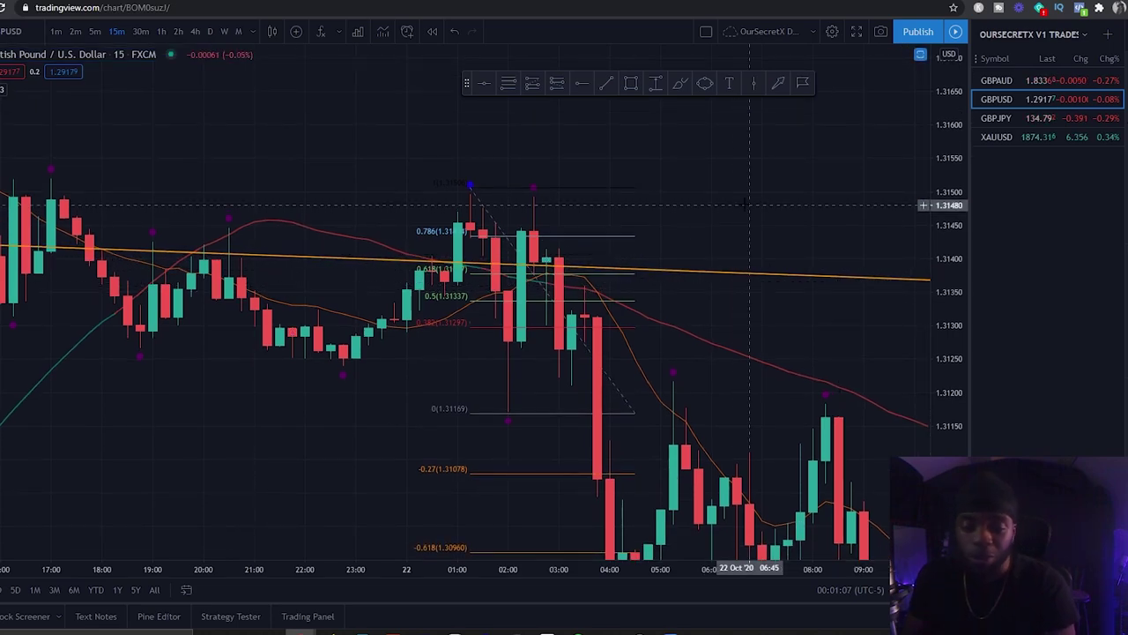
drag(750, 205, 726, 181)
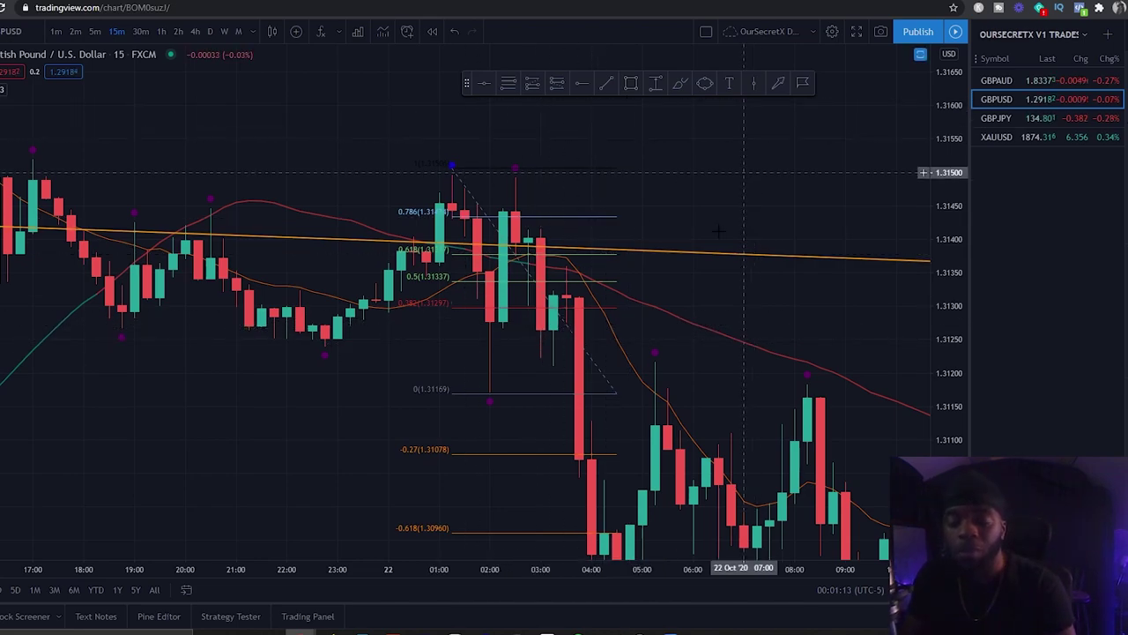
click(533, 82)
click(550, 332)
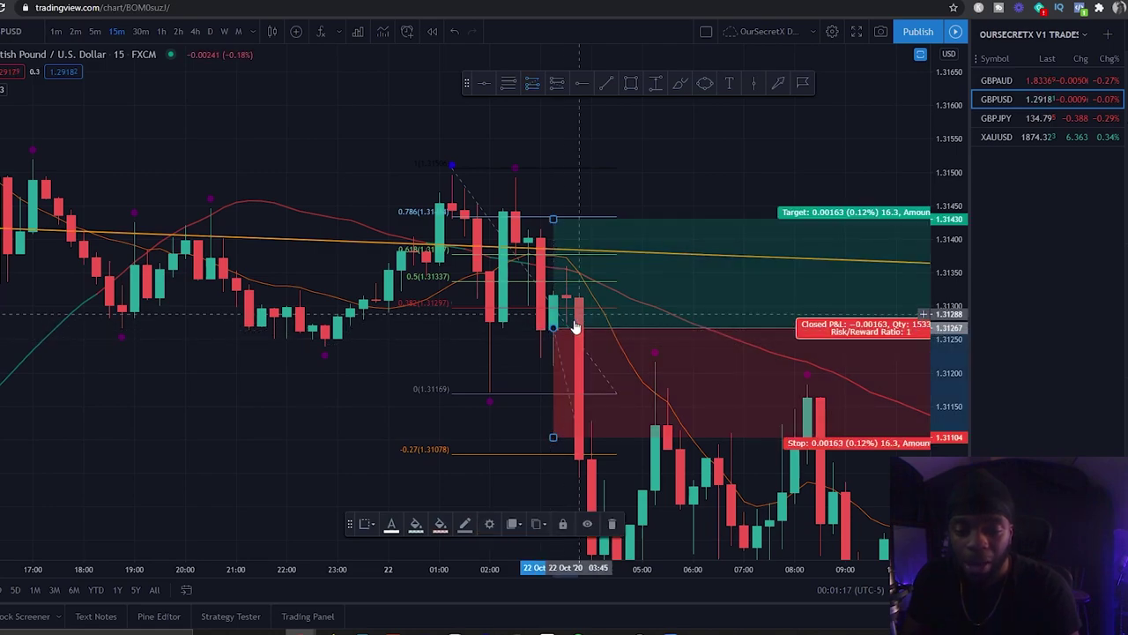
key(ctrl+z)
Place a short position on the 22 Oct 03:00 candle with entry 1.31263, stop 1.31433 and target 1.31078 at the -0.27 level.
click(557, 83)
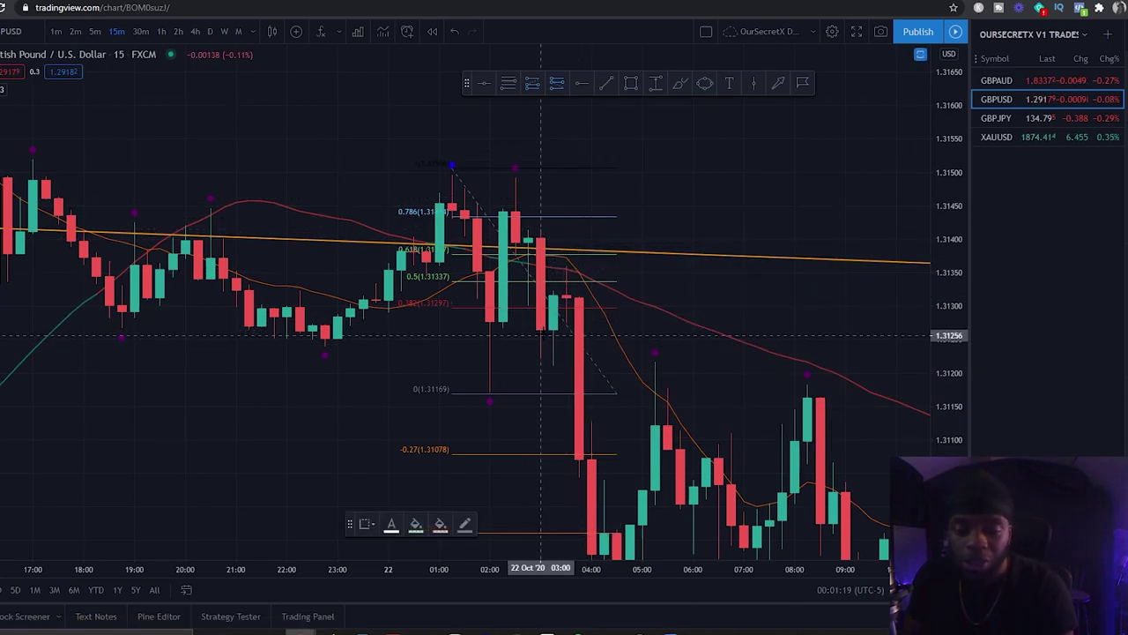
click(541, 332)
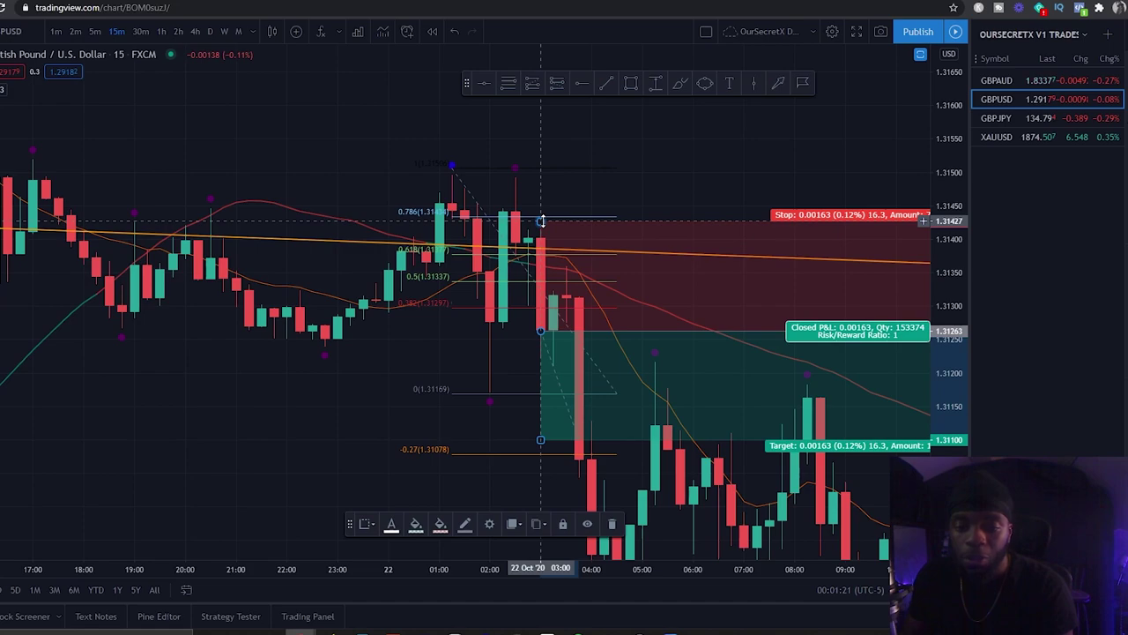
drag(541, 220, 540, 216)
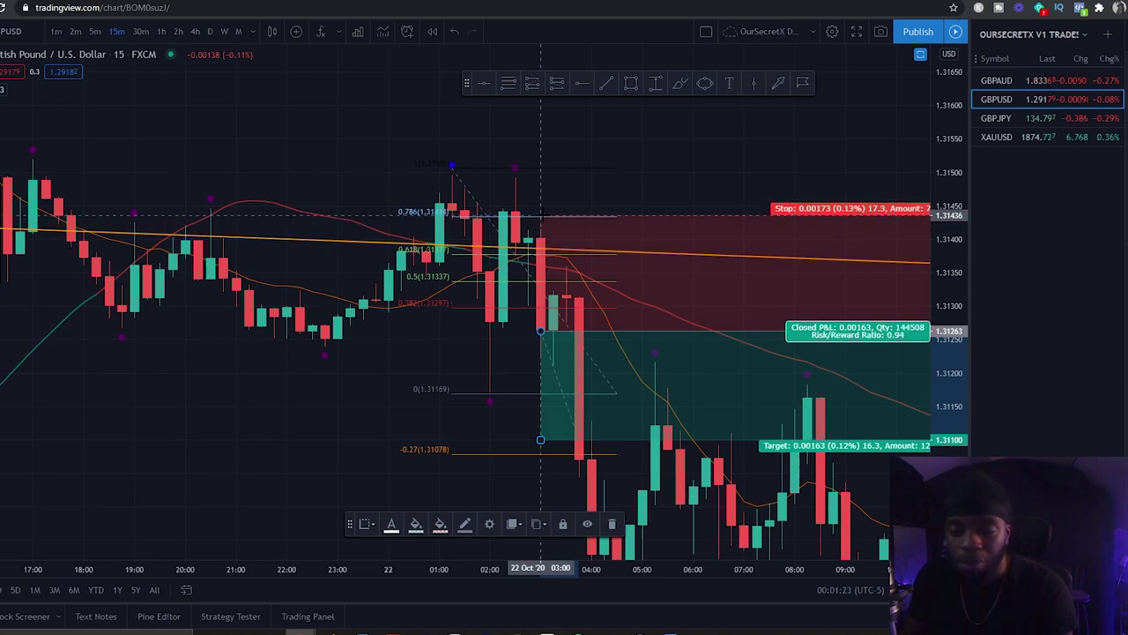
drag(540, 438, 541, 453)
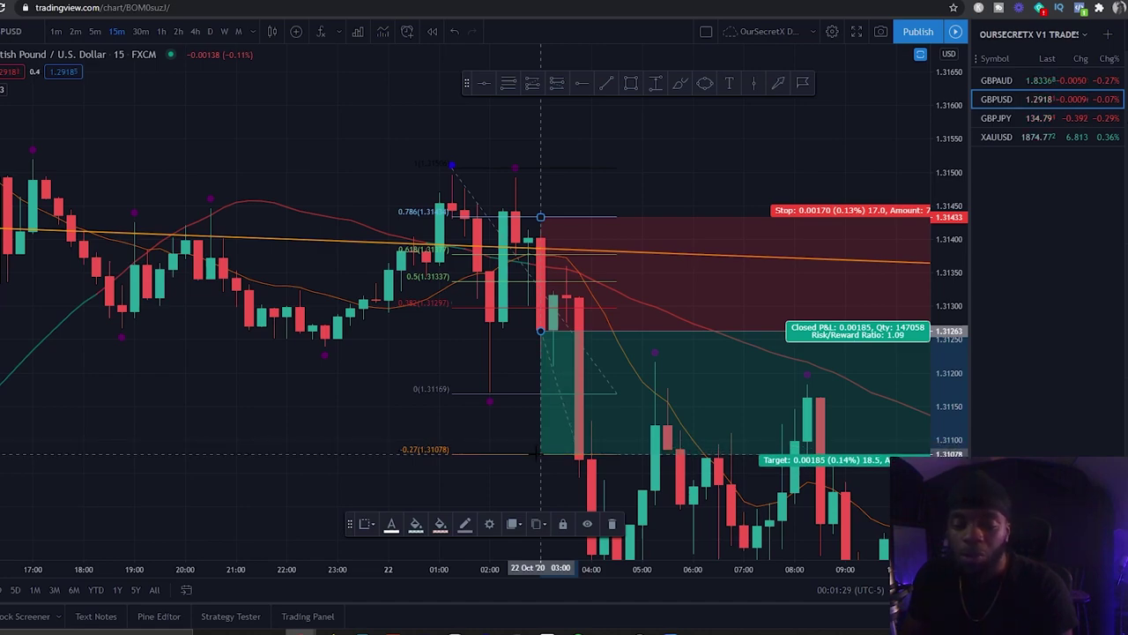
click(421, 425)
Shorten the short position's time span so it ends at about 08:30 on 22 Oct.
drag(351, 418, 43, 365)
click(844, 320)
drag(840, 272, 511, 270)
drag(662, 230, 796, 264)
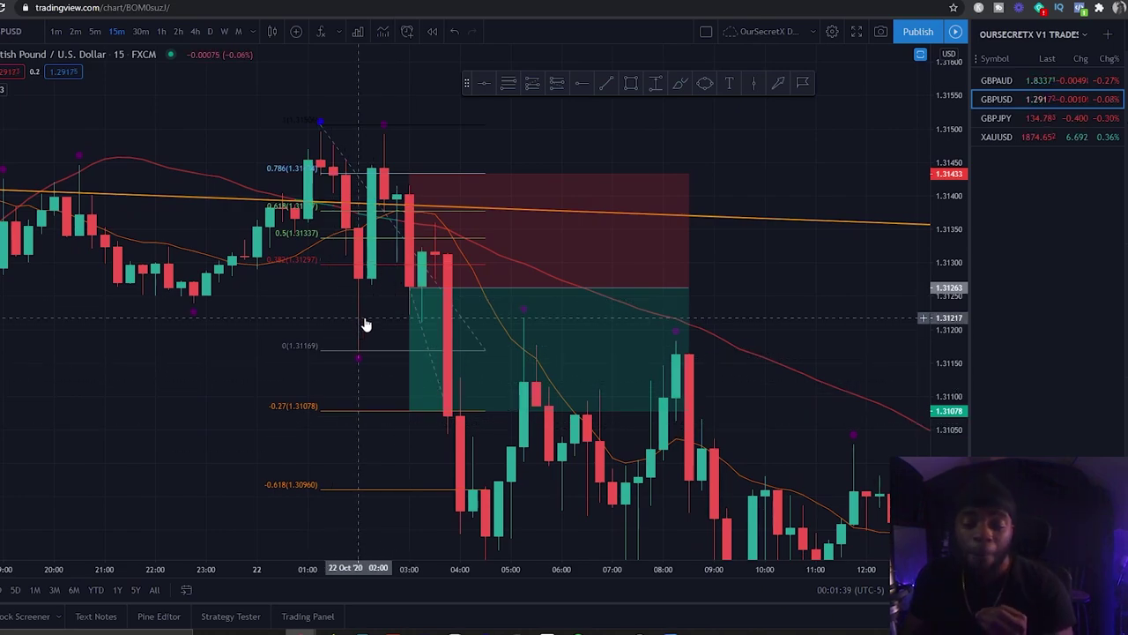
Delete the short position drawn beside the Fibonacci retracement.
mouse_move(496, 284)
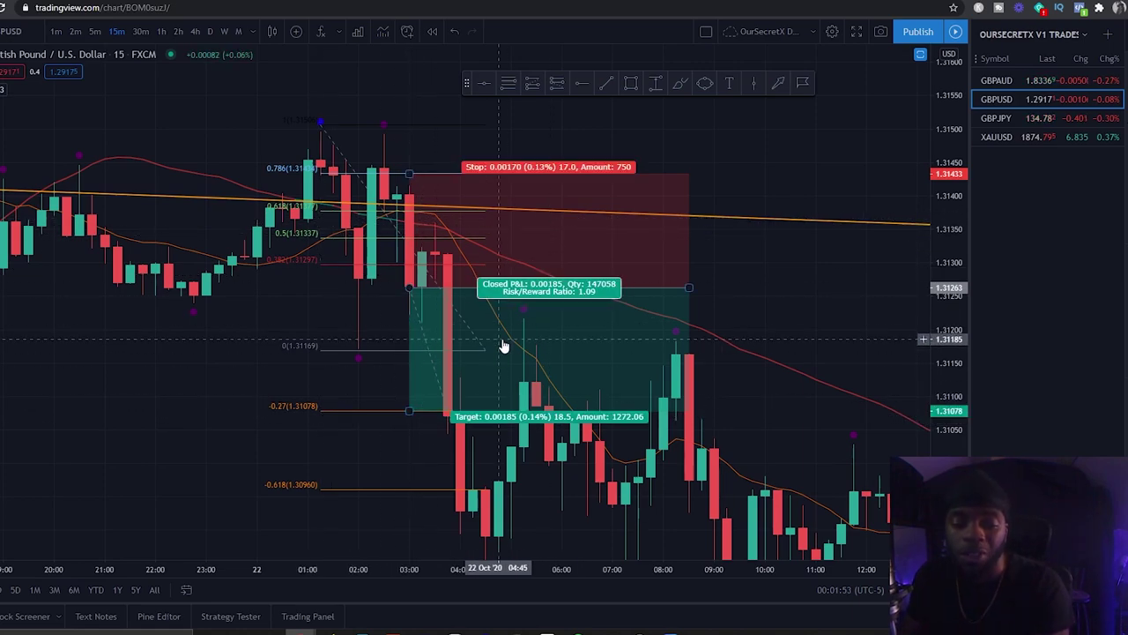
click(529, 355)
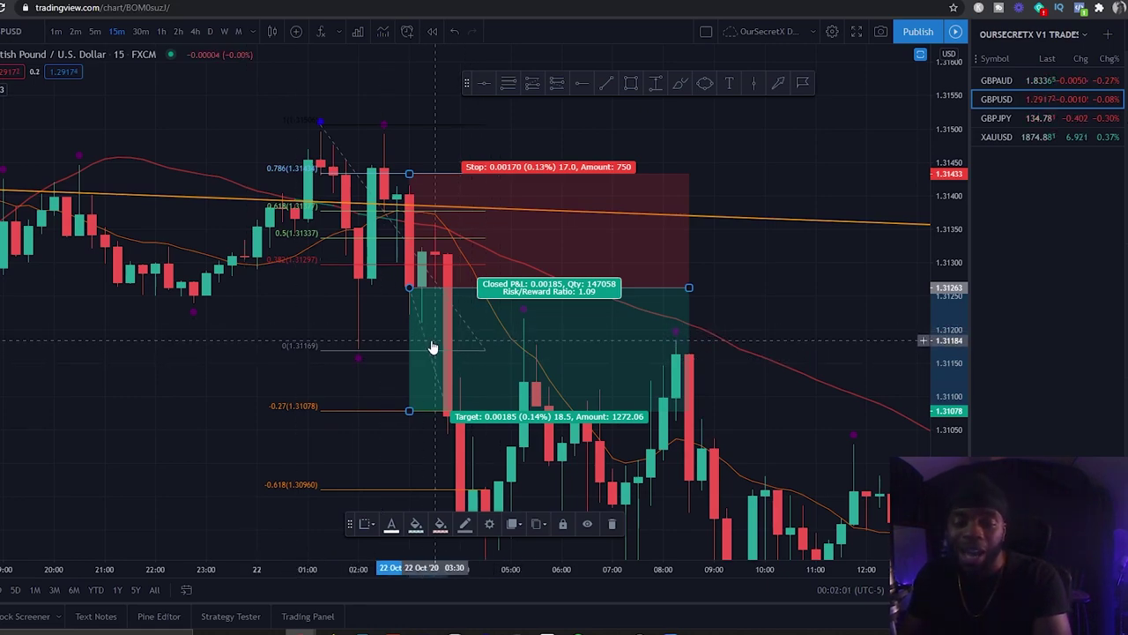
key(Delete)
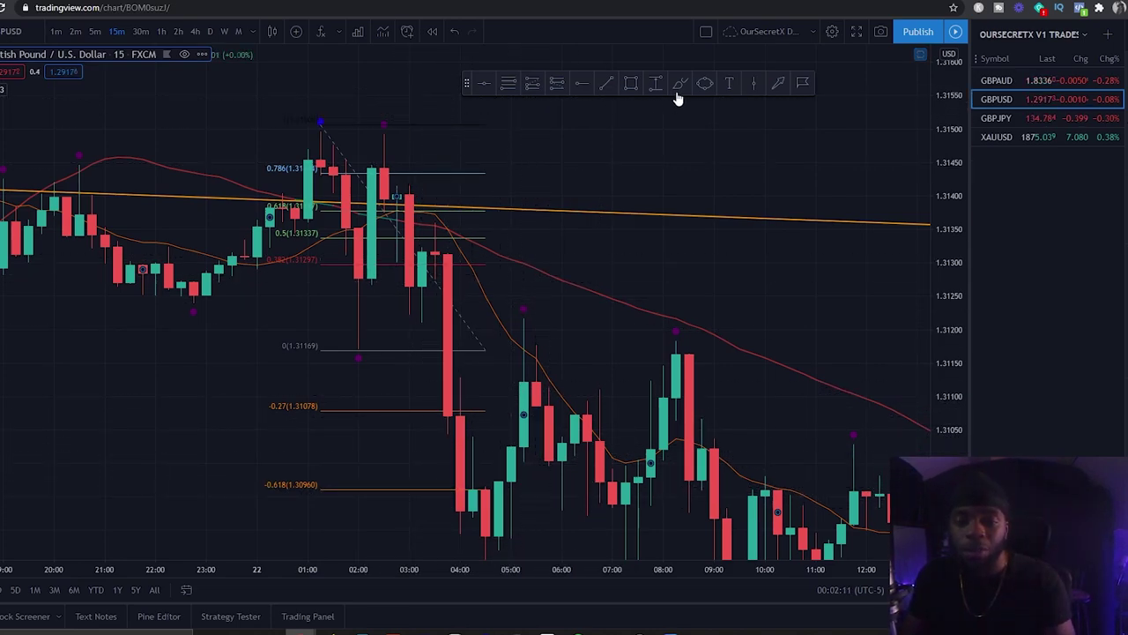
Add a text note reading "2 Wins" above the candles at 22 Oct 06:45, at about 1.31458.
click(729, 83)
click(597, 158)
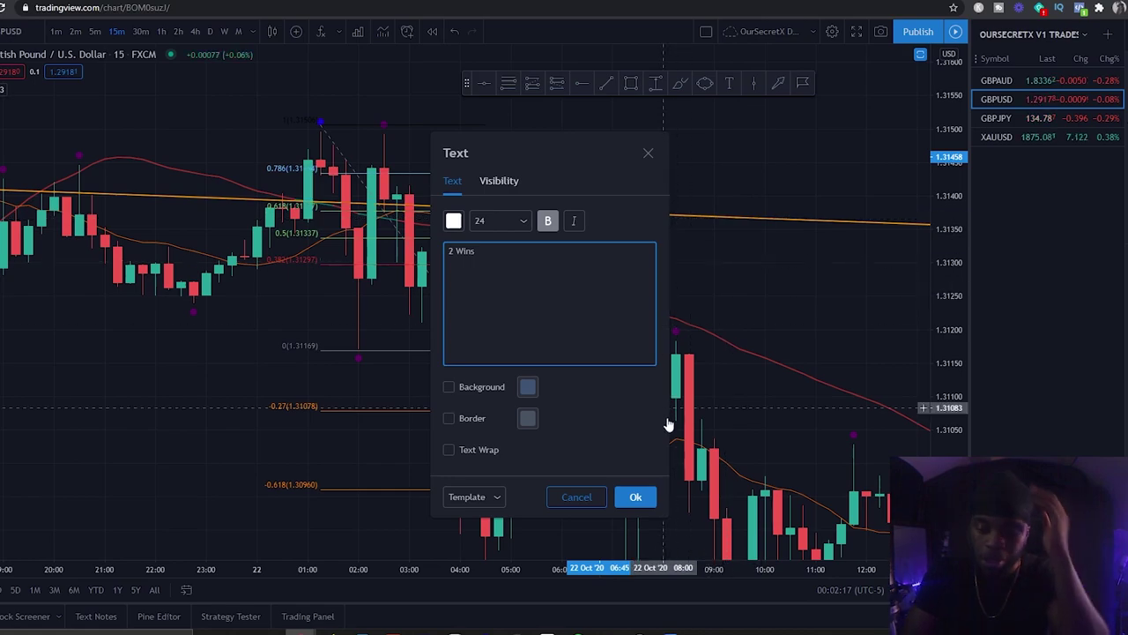
click(635, 496)
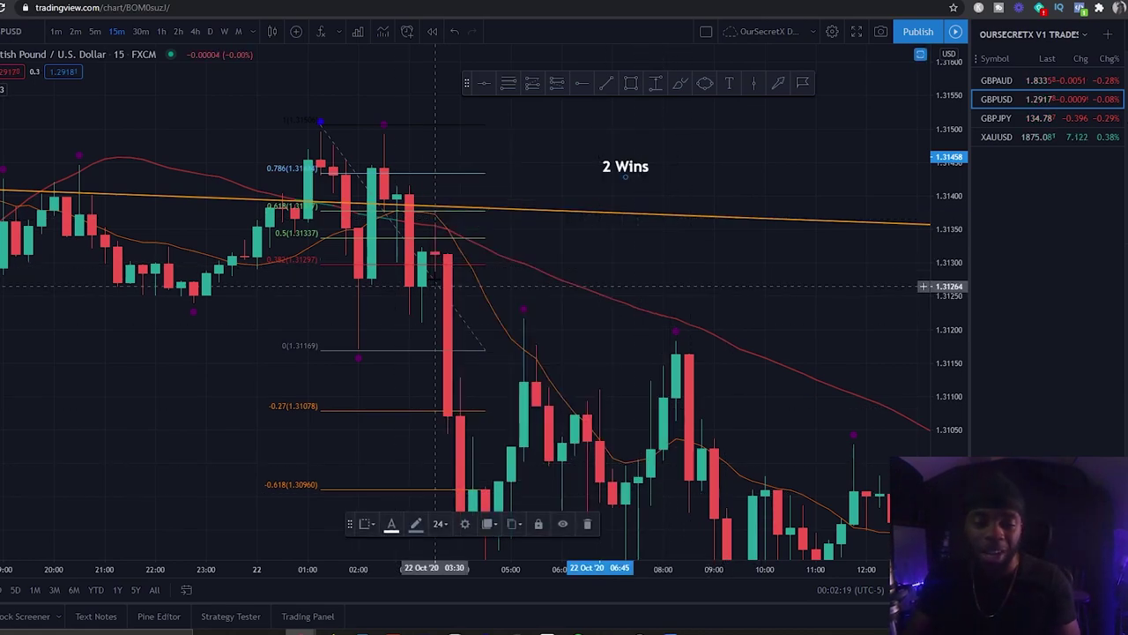
Replace the Fibonacci retracement with a rectangle zone from 22 Oct 01:15 to about 13:15, between about 1.31160 and 1.31200.
click(435, 287)
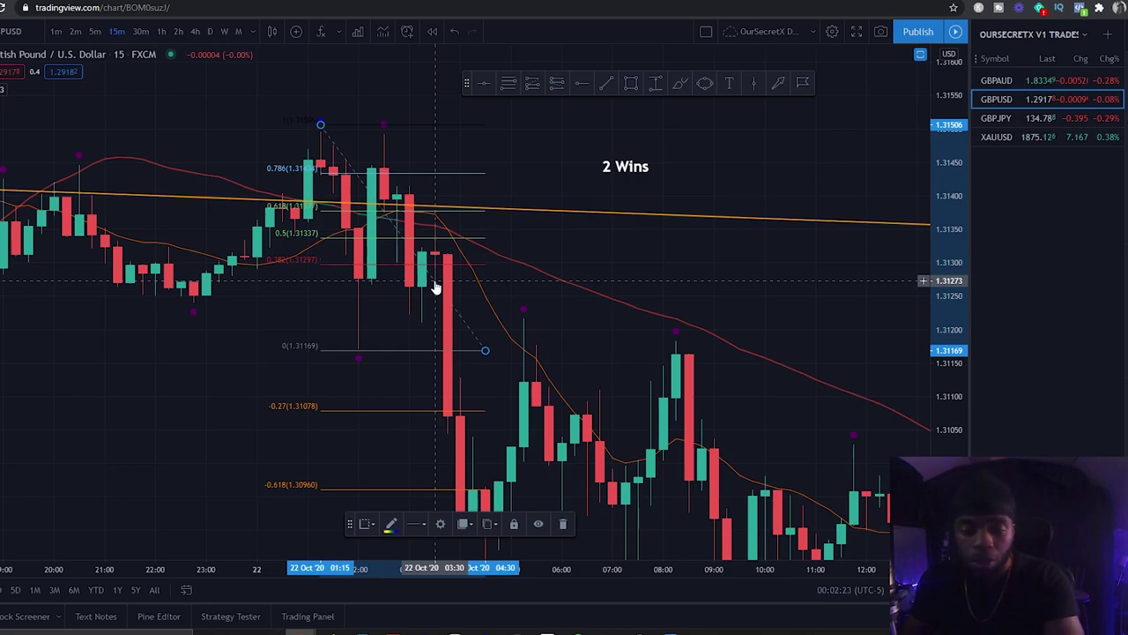
key(Delete)
drag(550, 285, 491, 229)
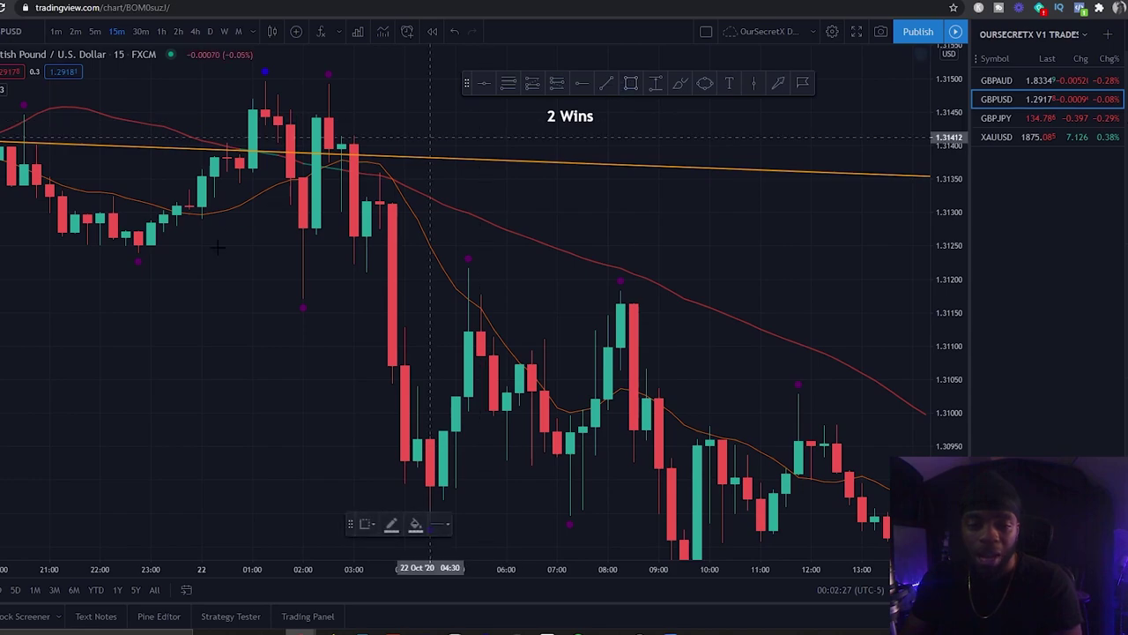
click(264, 295)
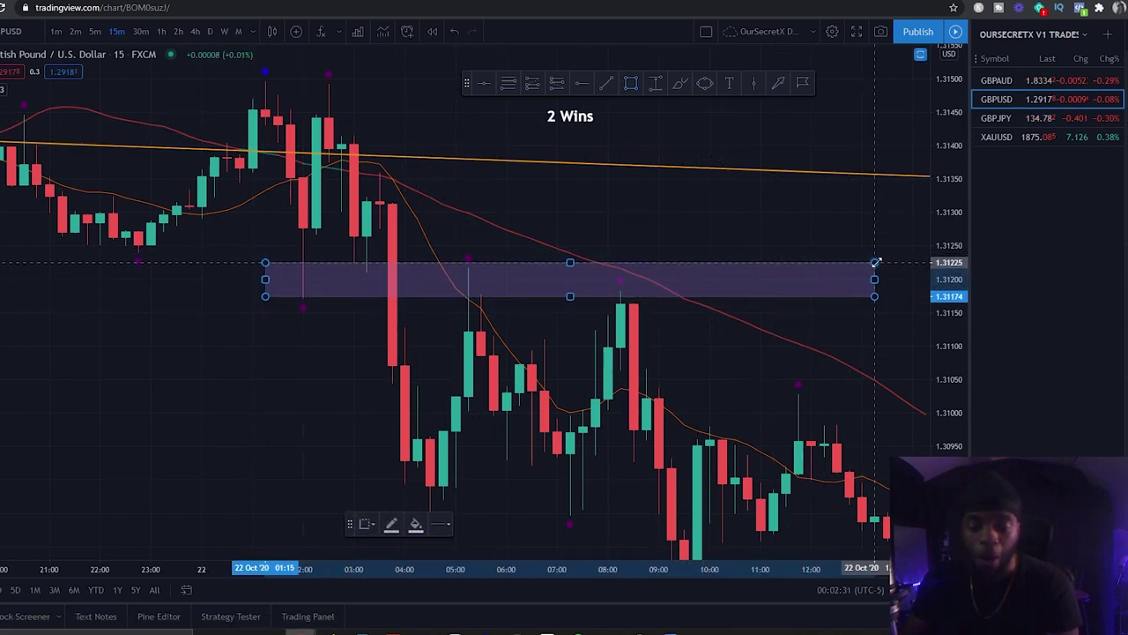
click(874, 262)
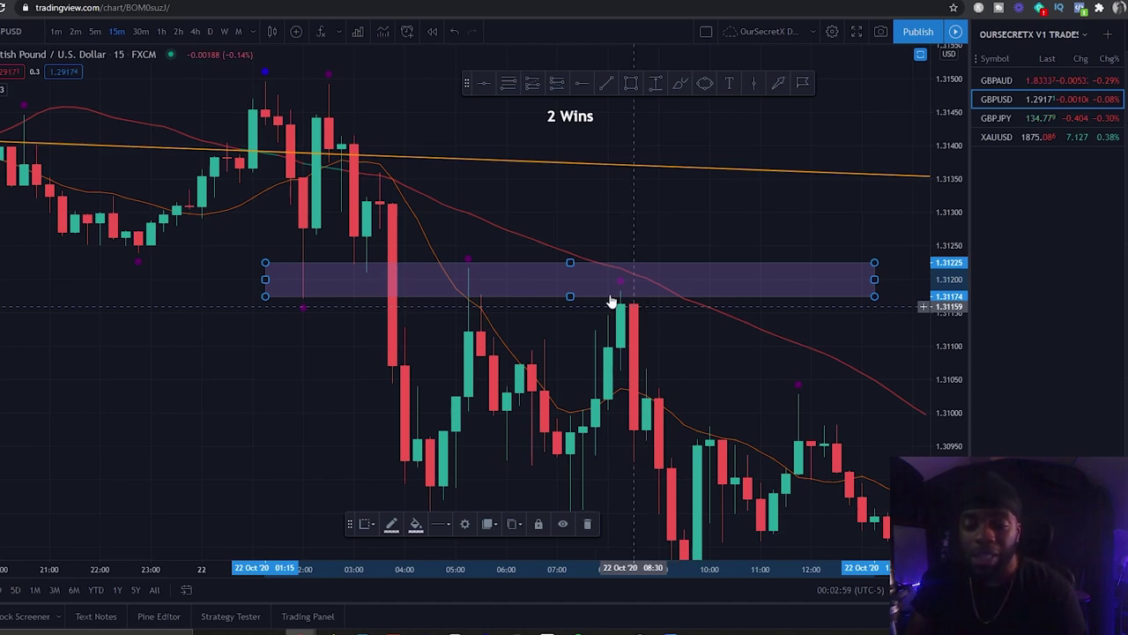
drag(570, 262, 574, 267)
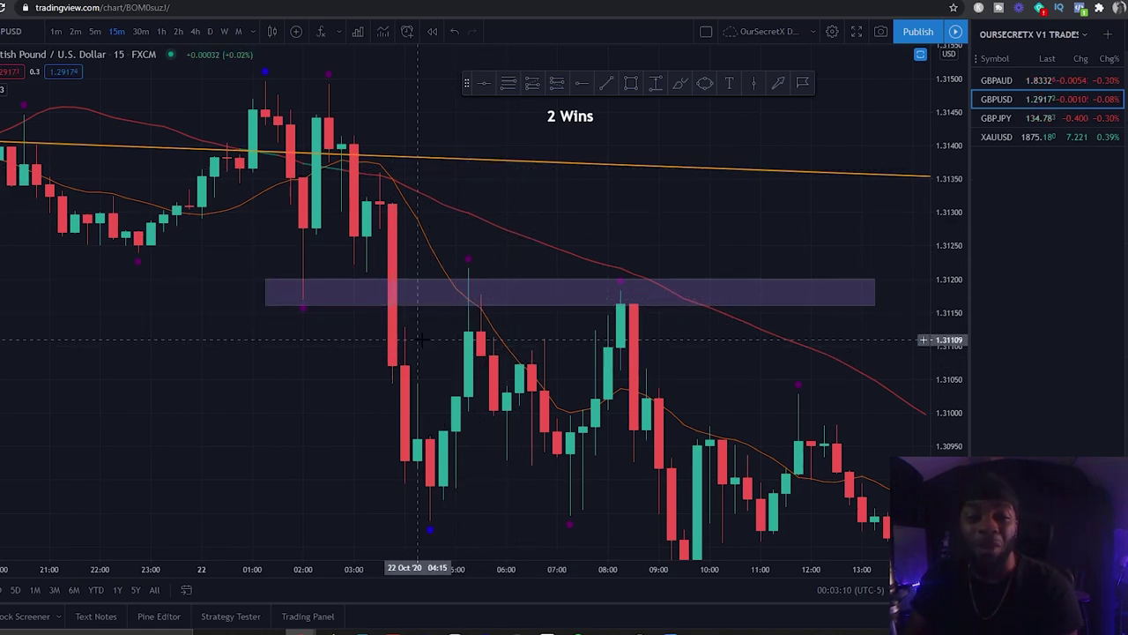
drag(547, 384, 520, 345)
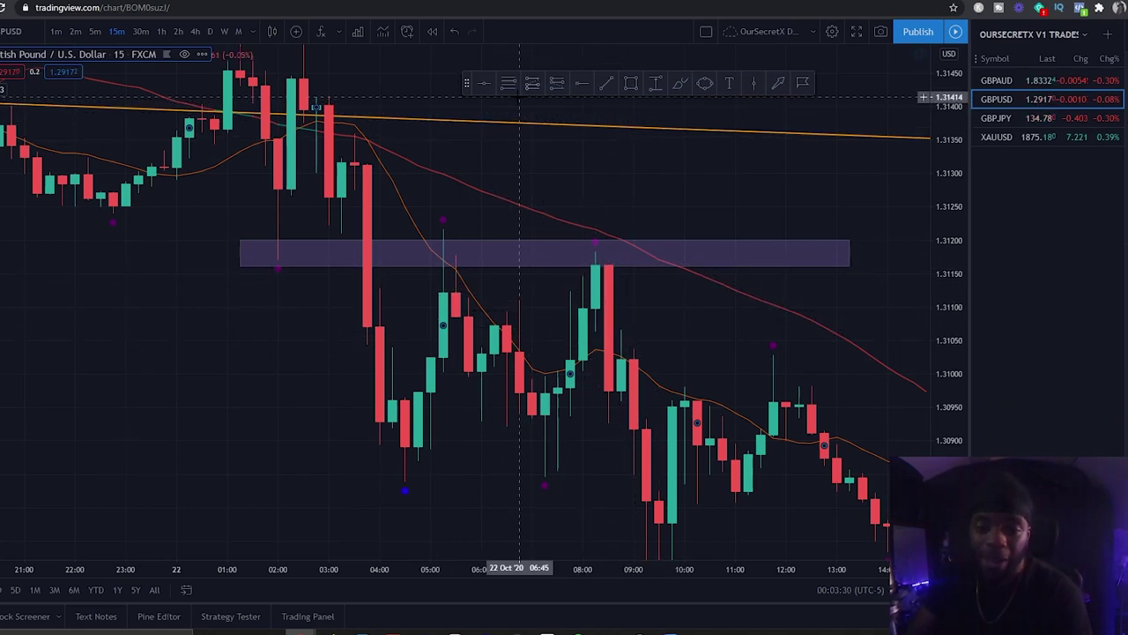
drag(859, 235, 684, 154)
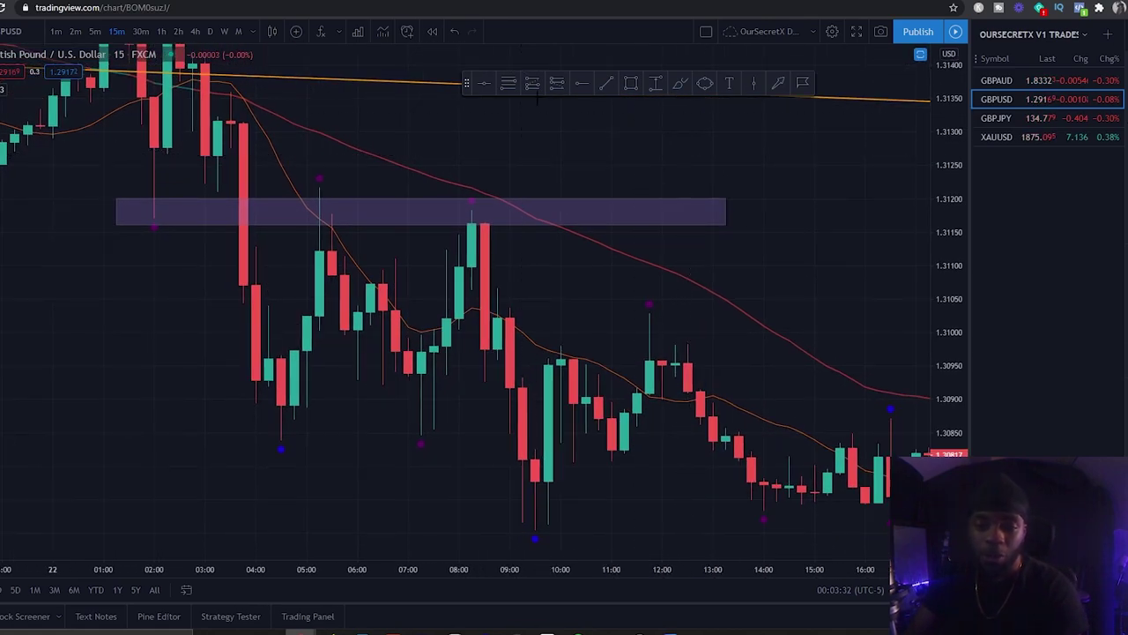
click(532, 82)
click(636, 155)
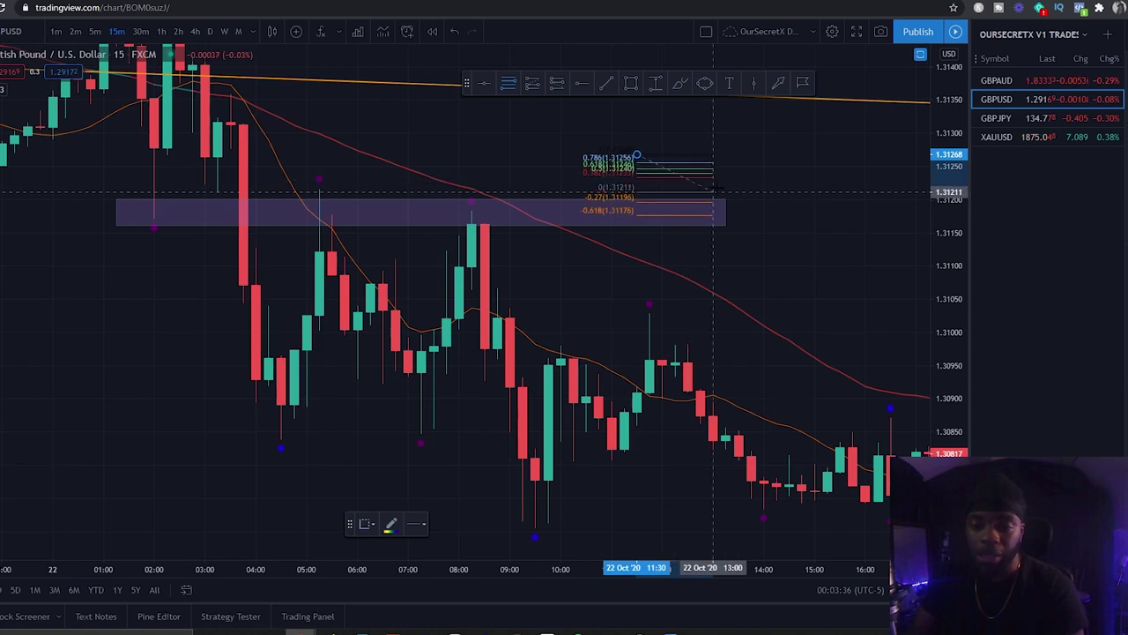
click(751, 185)
key(Delete)
Draw a Fibonacci retracement from the 22 Oct 05:15 high down to 1.30849 at about 16:15.
drag(834, 182, 877, 242)
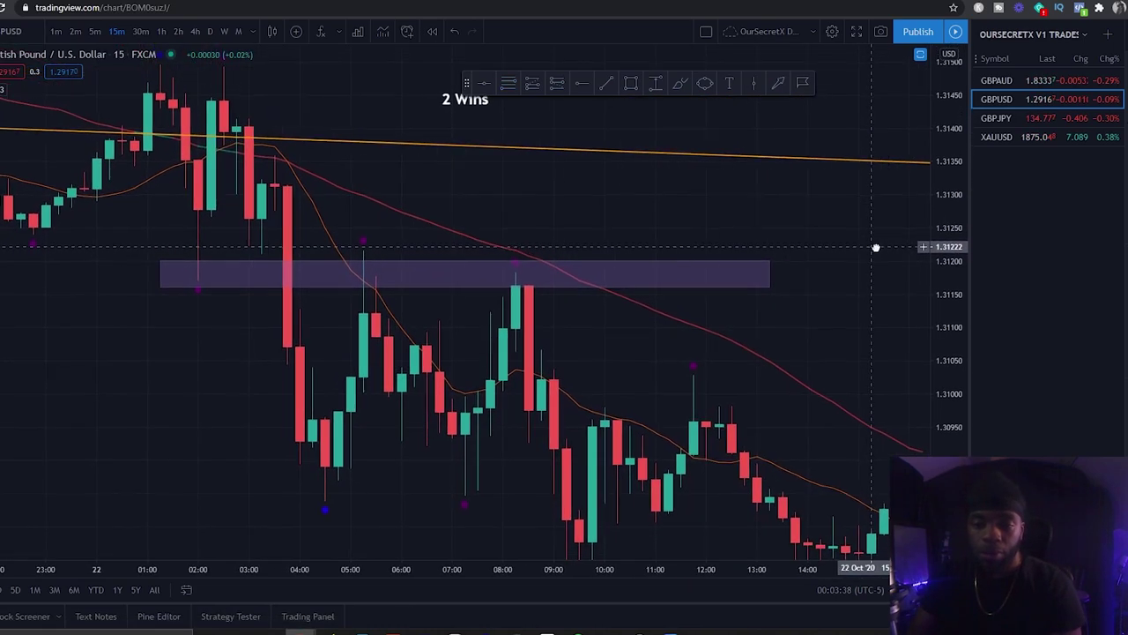
scroll(566, 410, down, 1)
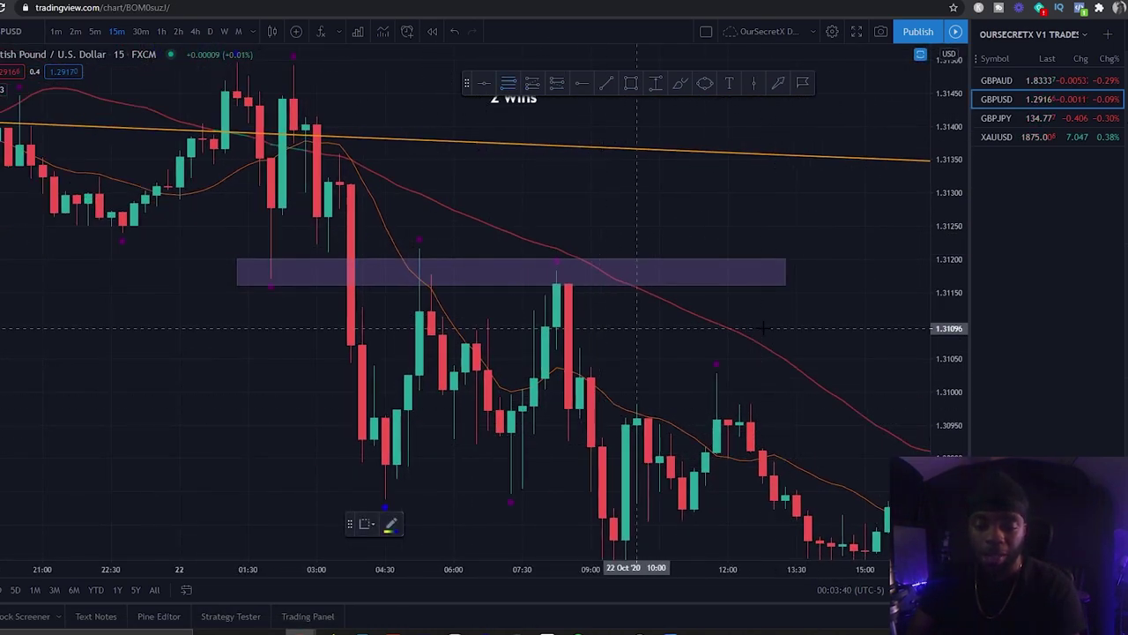
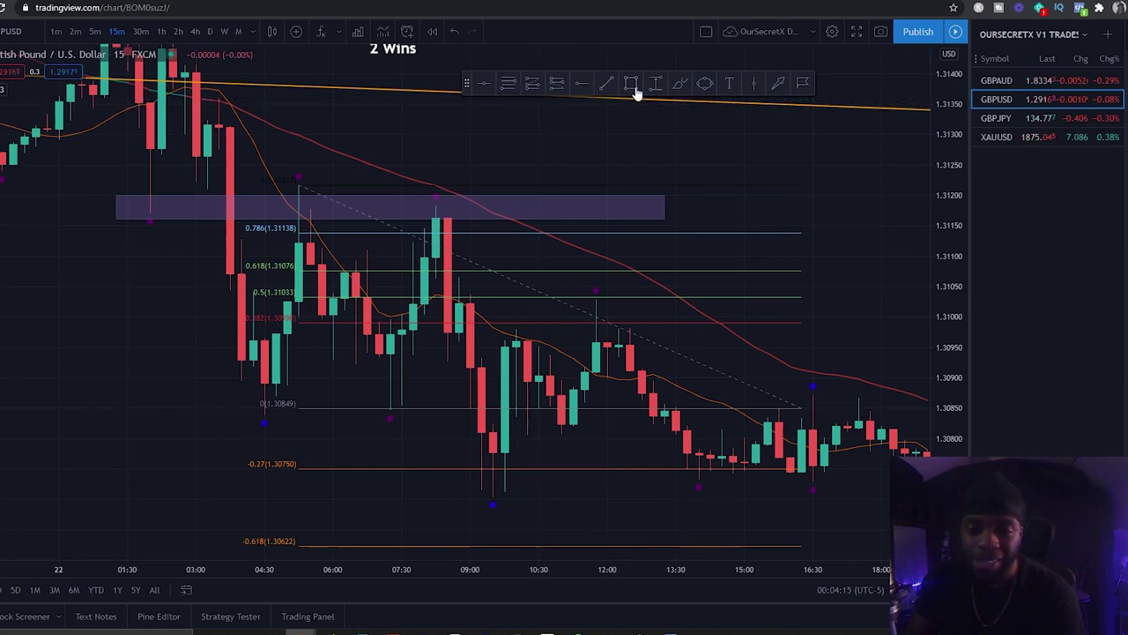
Place a short position on the 22 Oct 08:30 candle with entry 1.30975, stop 1.31180 and target 1.30750 at the -0.27 level.
click(557, 84)
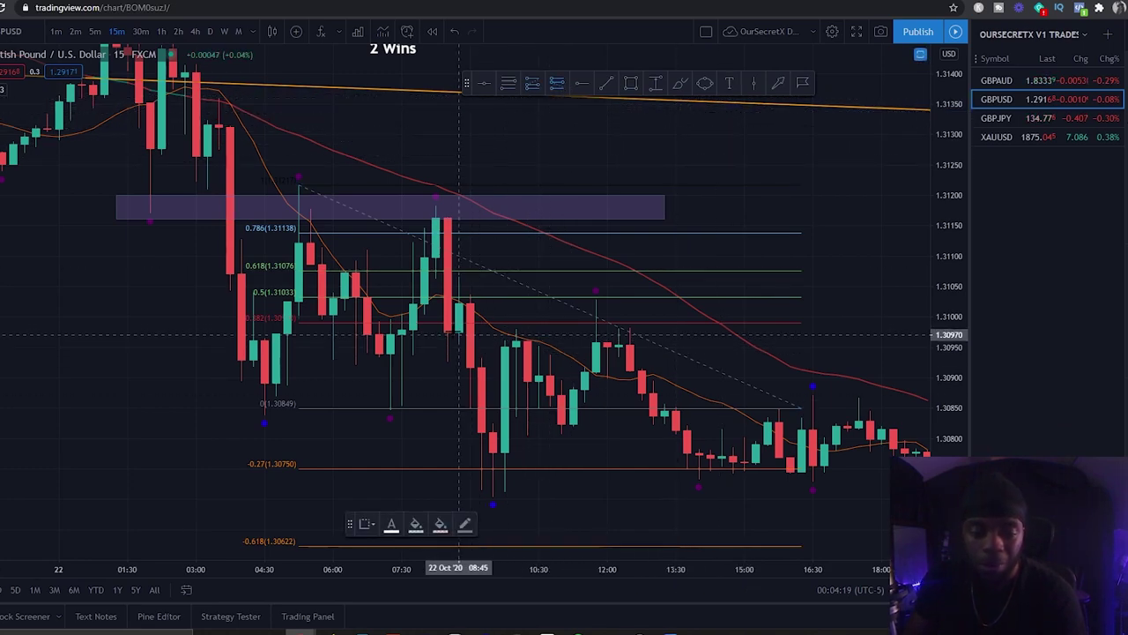
click(448, 333)
drag(448, 227, 454, 206)
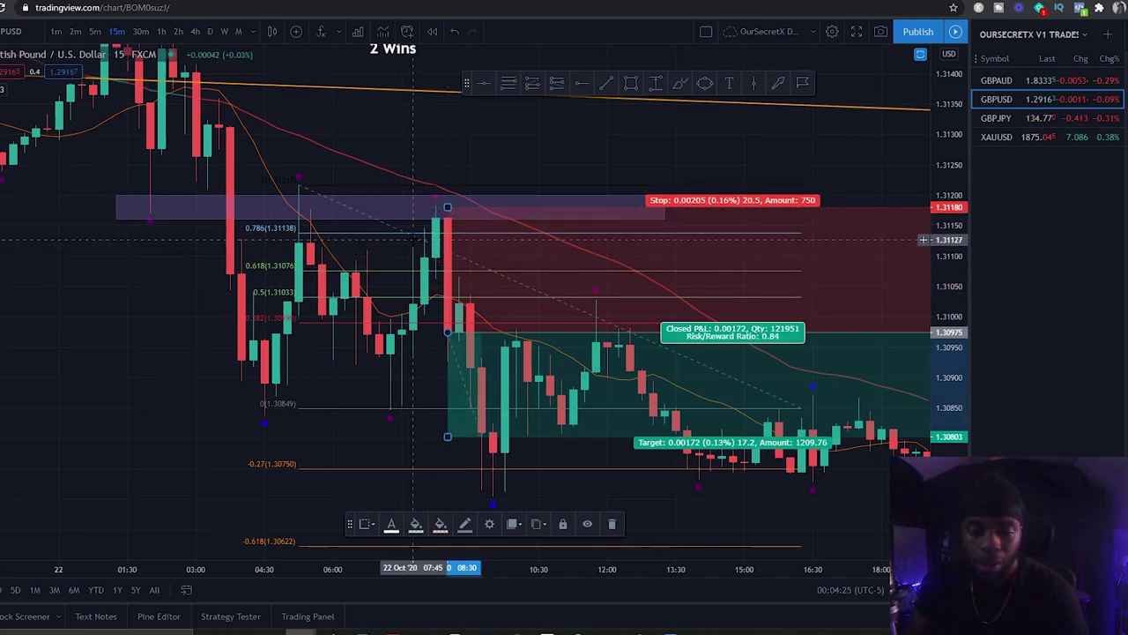
drag(447, 436, 448, 468)
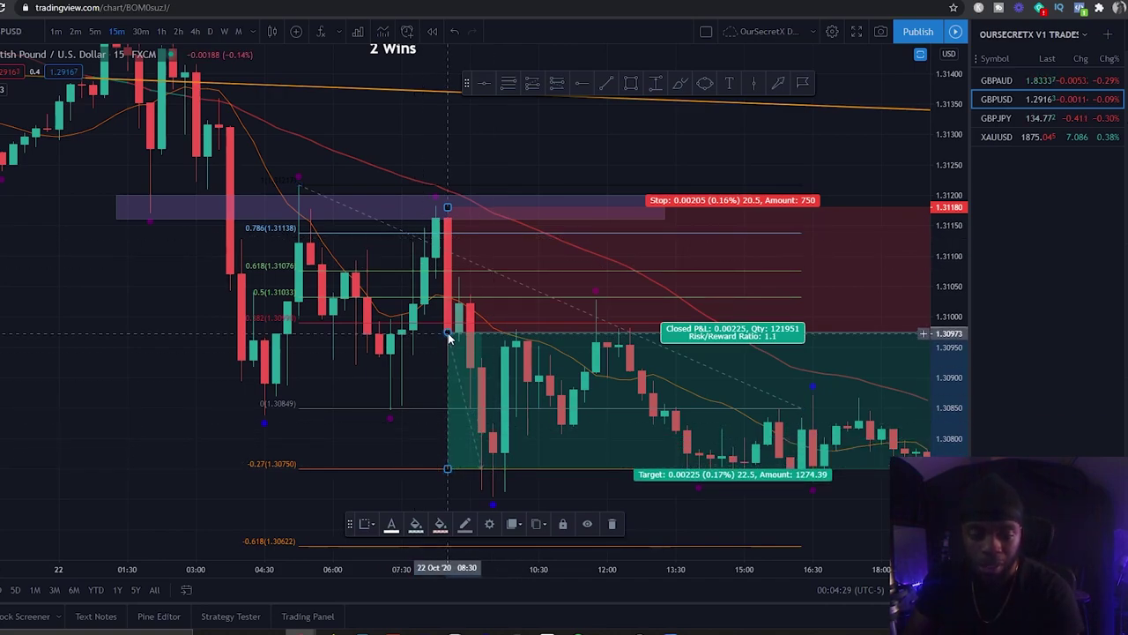
Move the short position's start to about 09:15 and set its entry to 1.30976.
drag(448, 332, 481, 333)
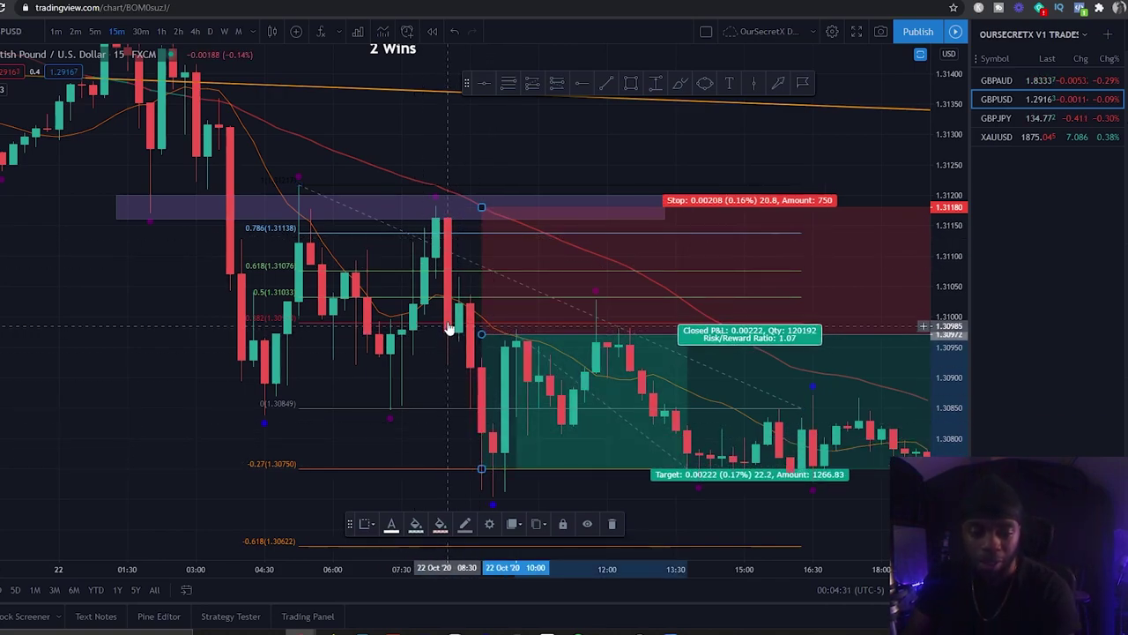
drag(443, 353, 439, 297)
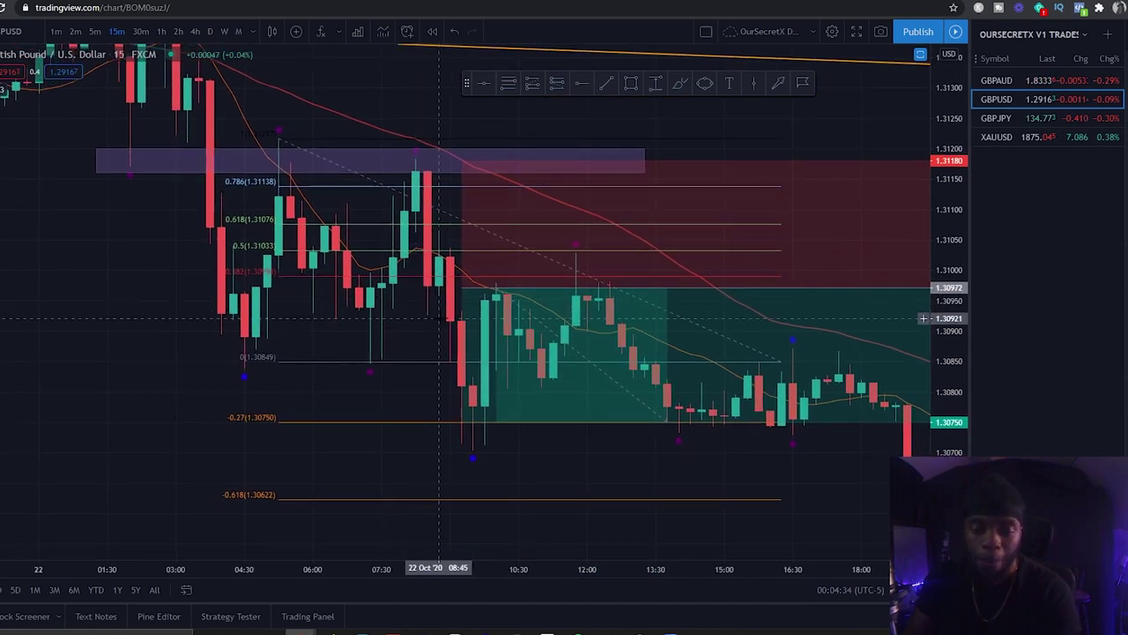
click(461, 295)
drag(461, 283, 462, 286)
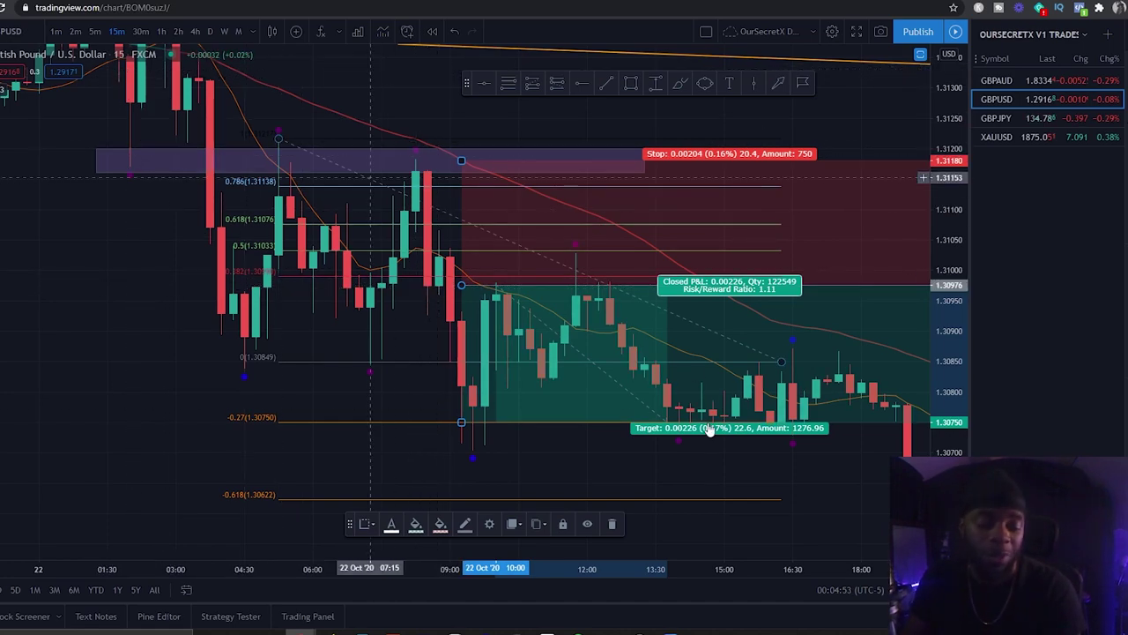
click(433, 295)
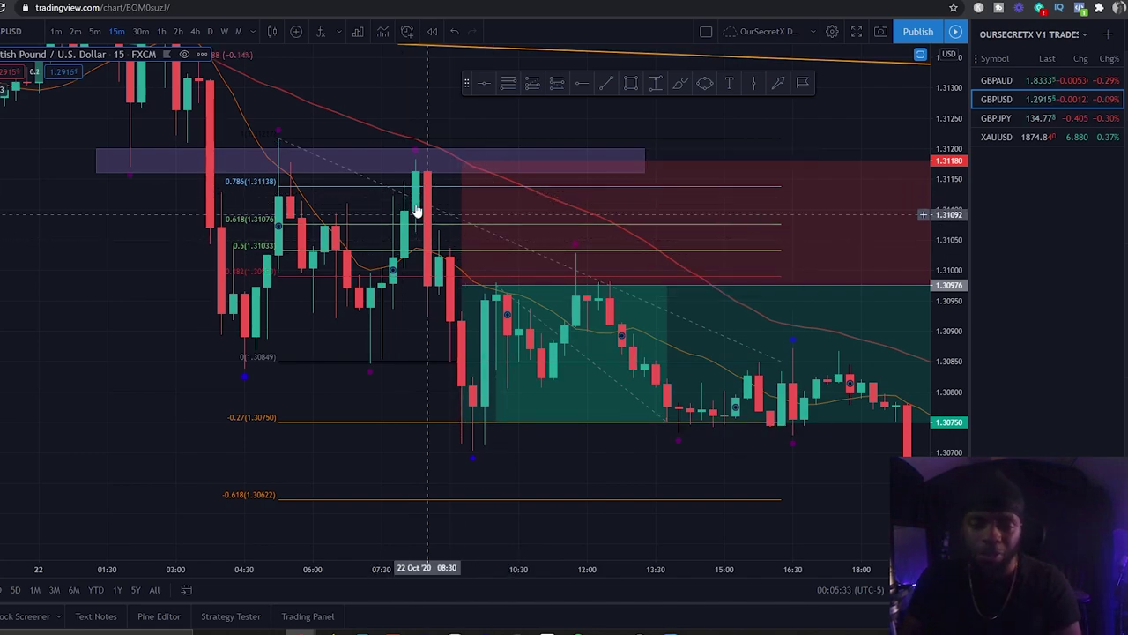
click(382, 191)
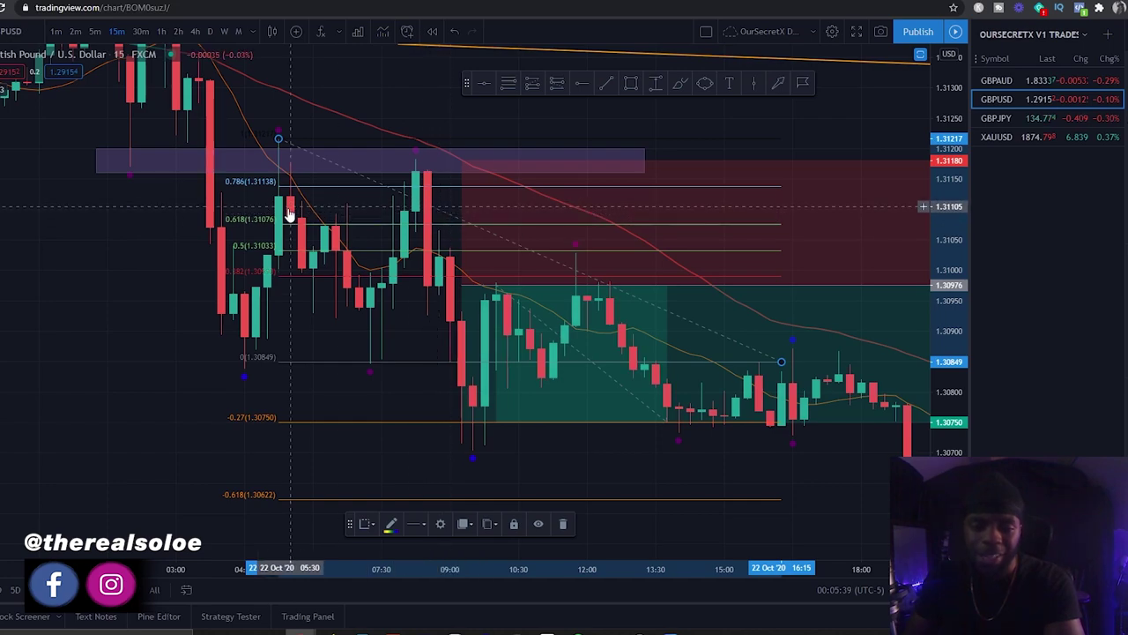
drag(206, 116, 222, 126)
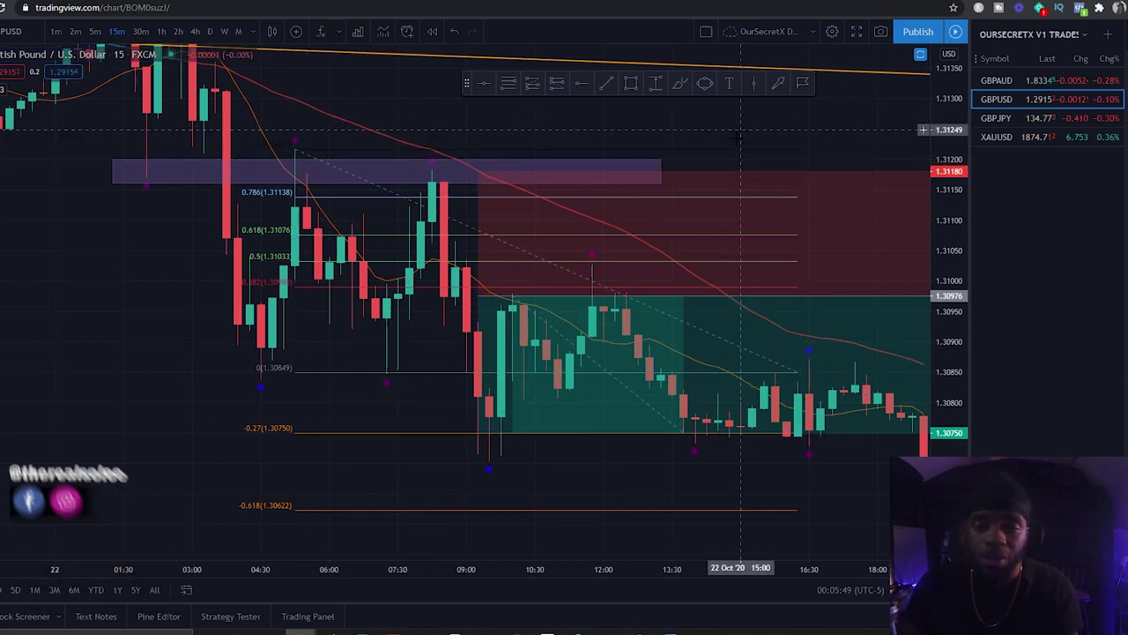
Move the wins label above the pattern to 22 Oct 11:30 at about 1.31287 and change its text to "3 Wins".
drag(272, 192, 194, 264)
drag(311, 88, 509, 197)
double_click(517, 197)
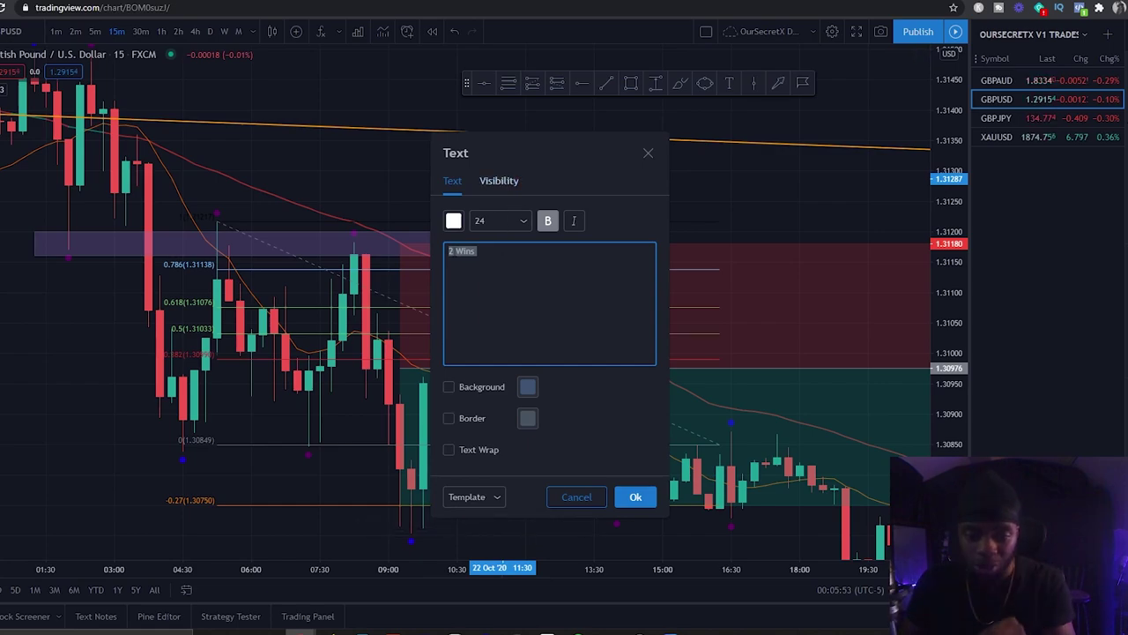
click(624, 508)
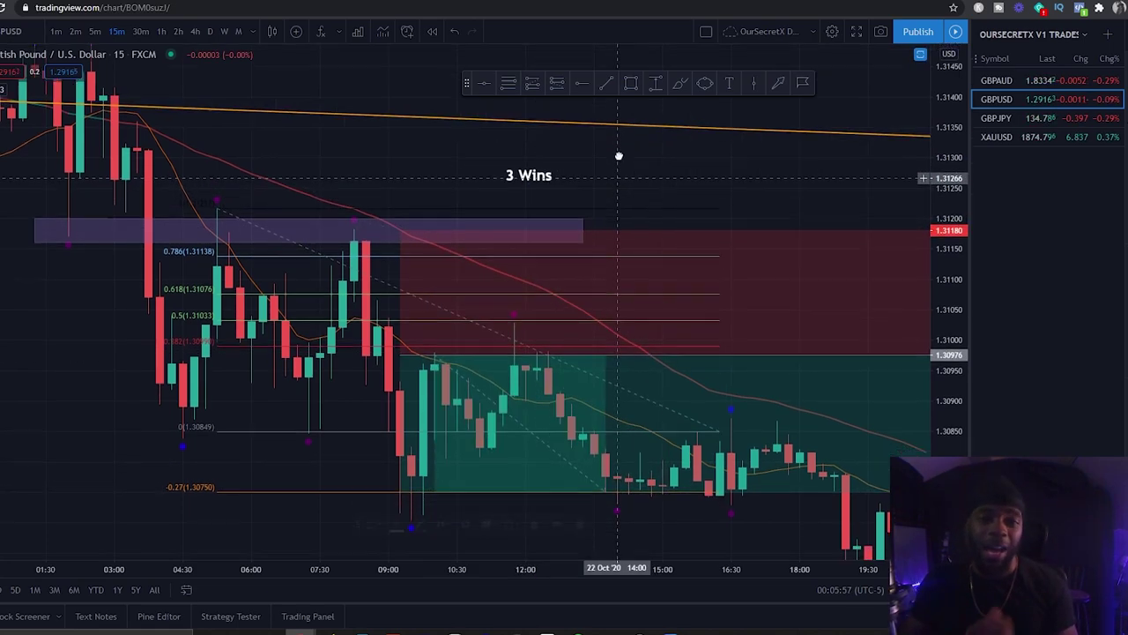
drag(618, 160, 611, 109)
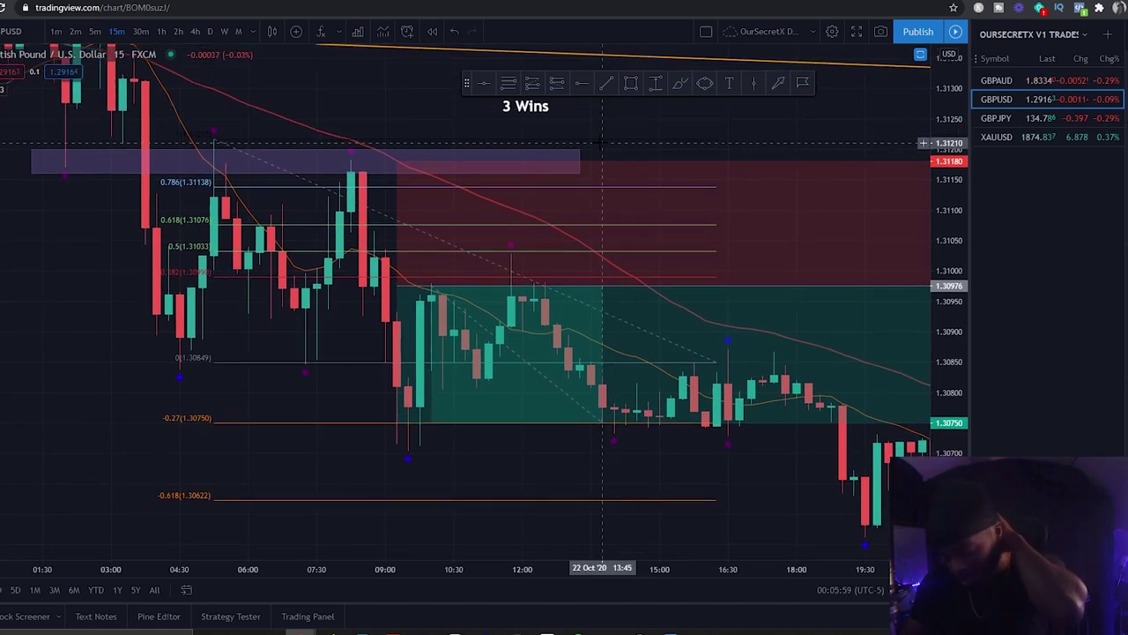
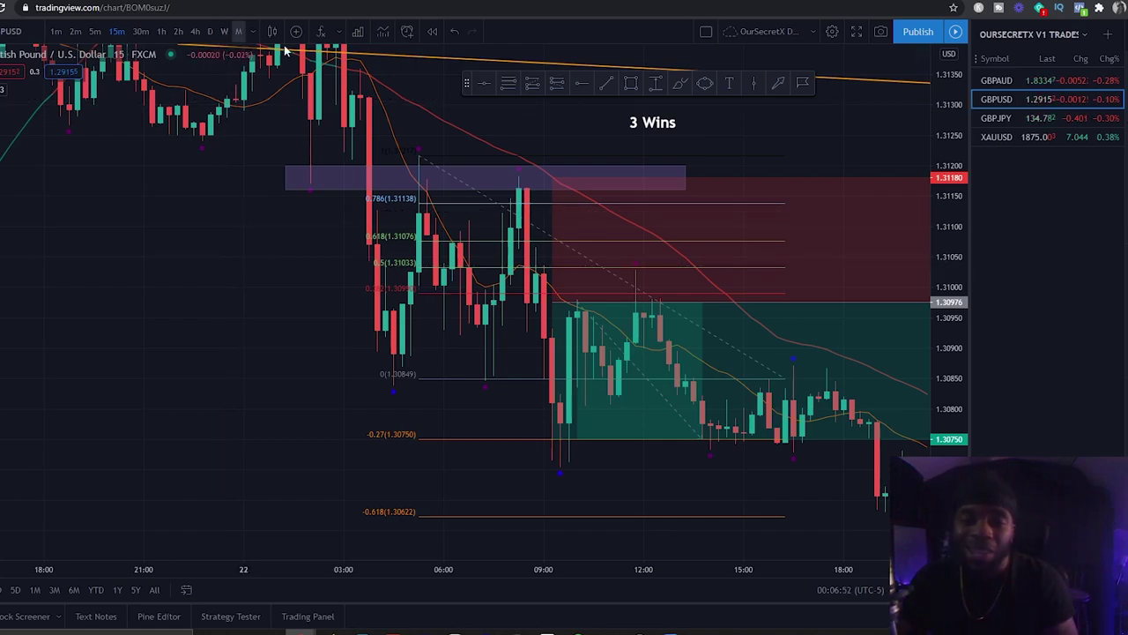
mouse_move(554, 238)
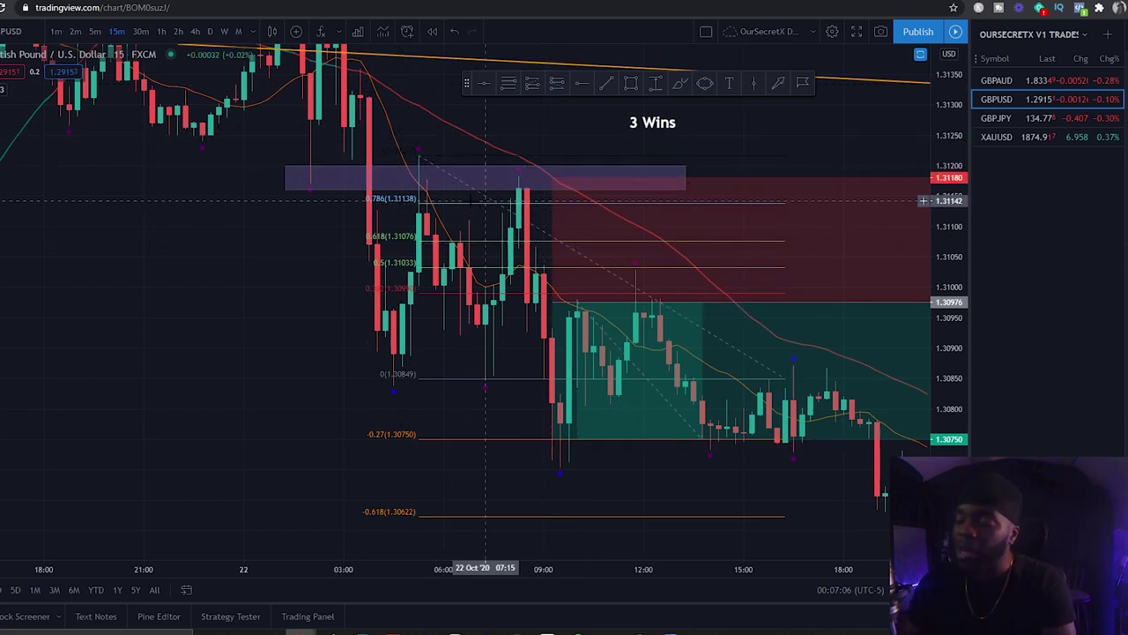
drag(327, 269, 252, 269)
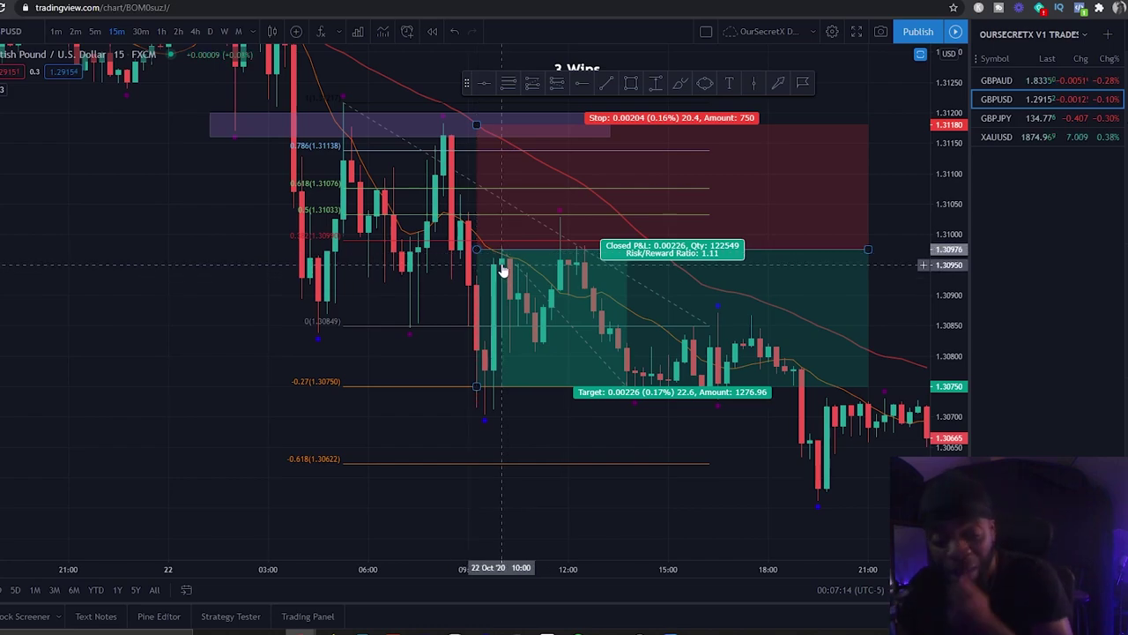
drag(526, 337, 515, 387)
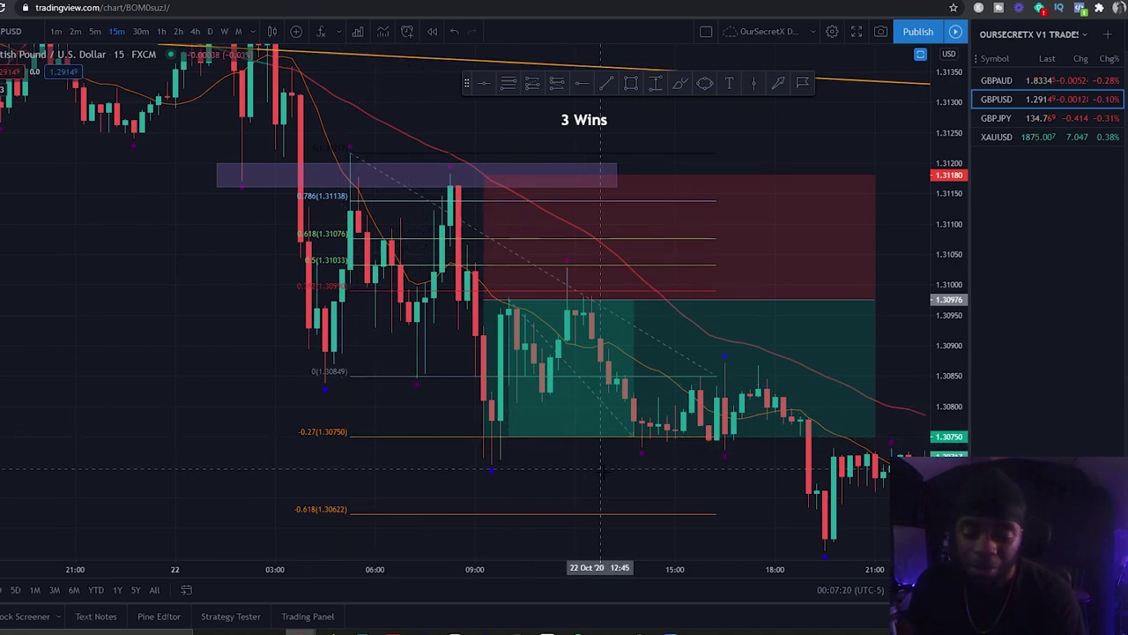
drag(596, 470, 573, 457)
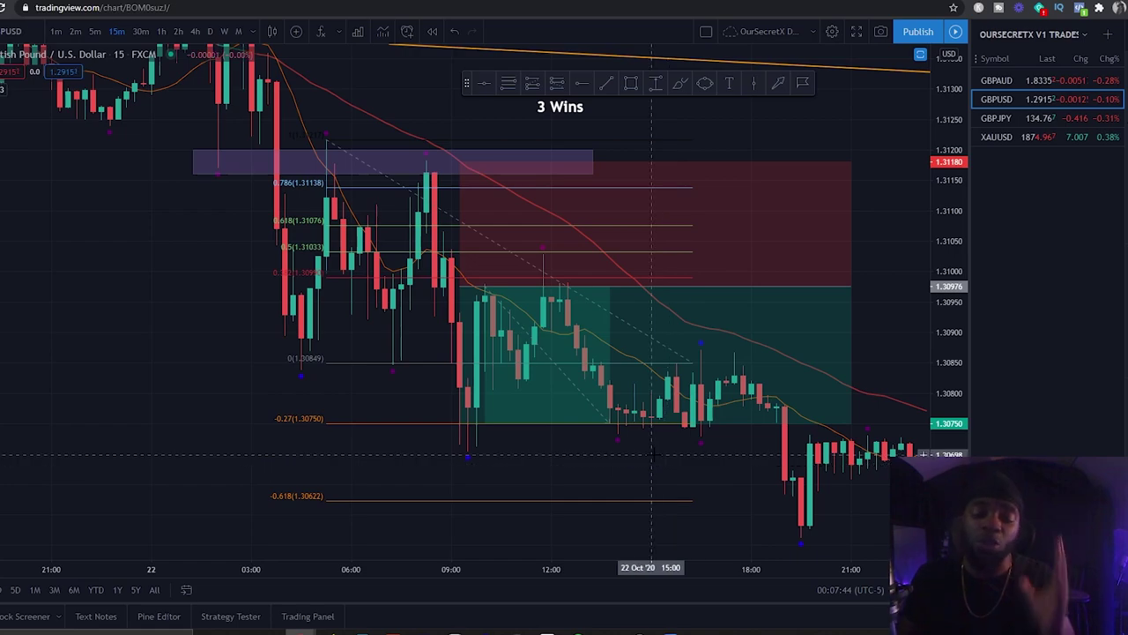
mouse_move(563, 417)
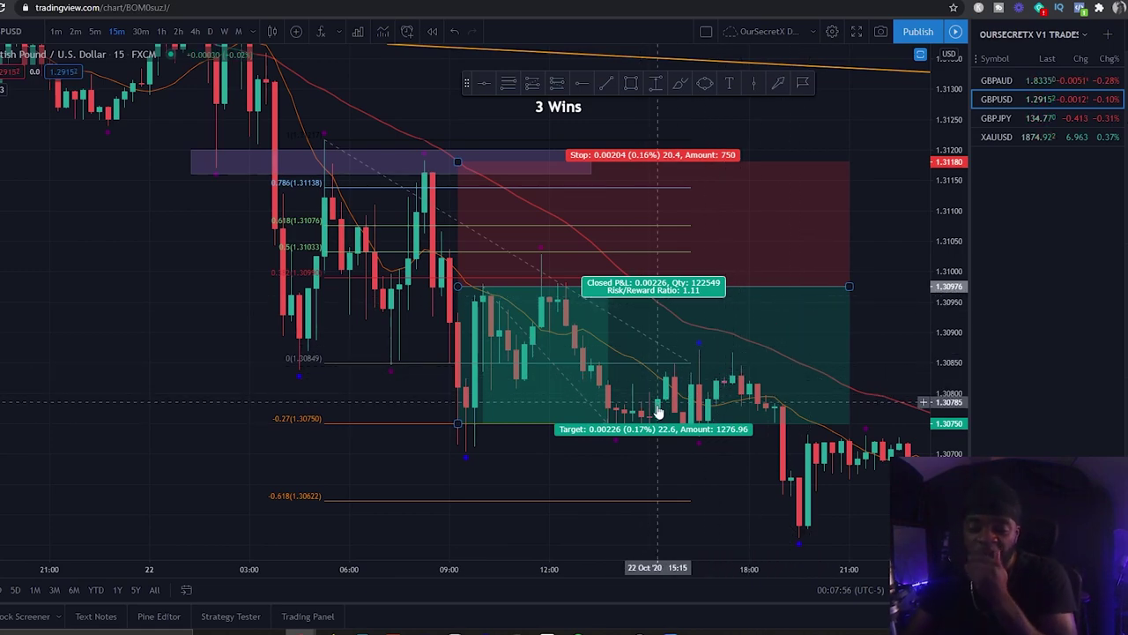
Change the wins label's text to "4 Wins" and move it to about 22 Oct 14:00.
double_click(538, 107)
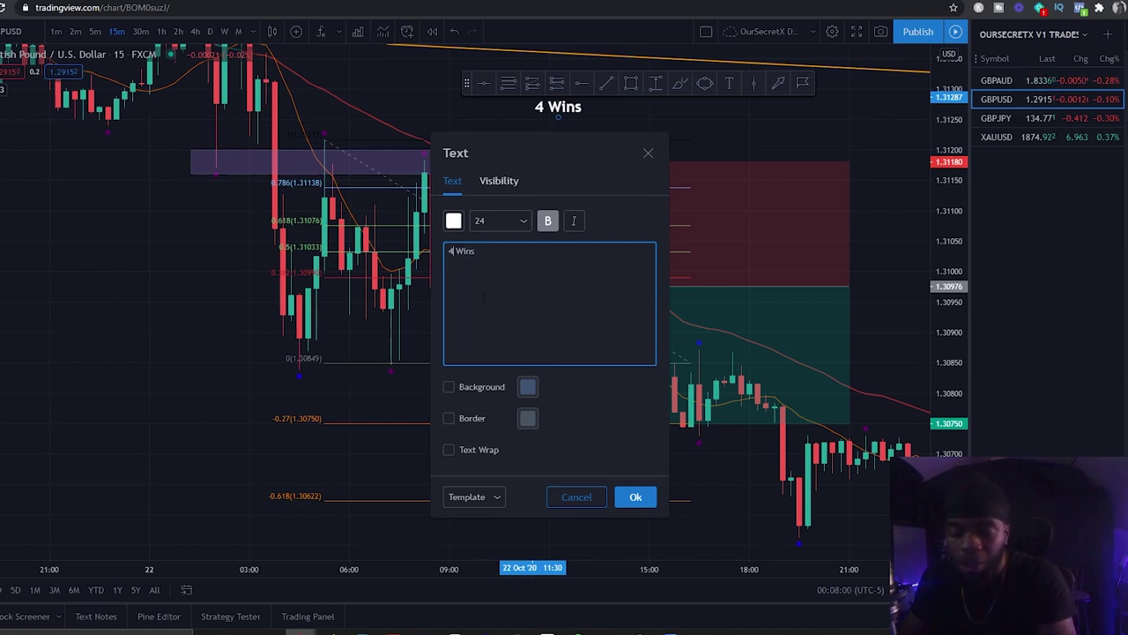
click(628, 502)
drag(545, 107, 629, 120)
Delete the short position and the Fibonacci retracement from the chart.
click(677, 276)
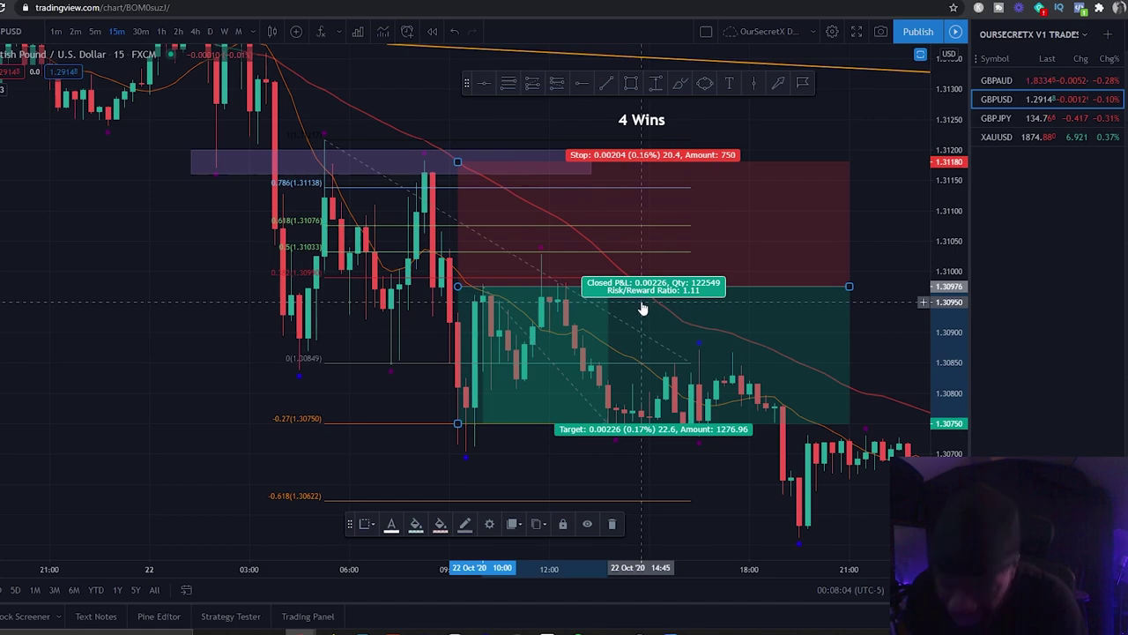
key(Delete)
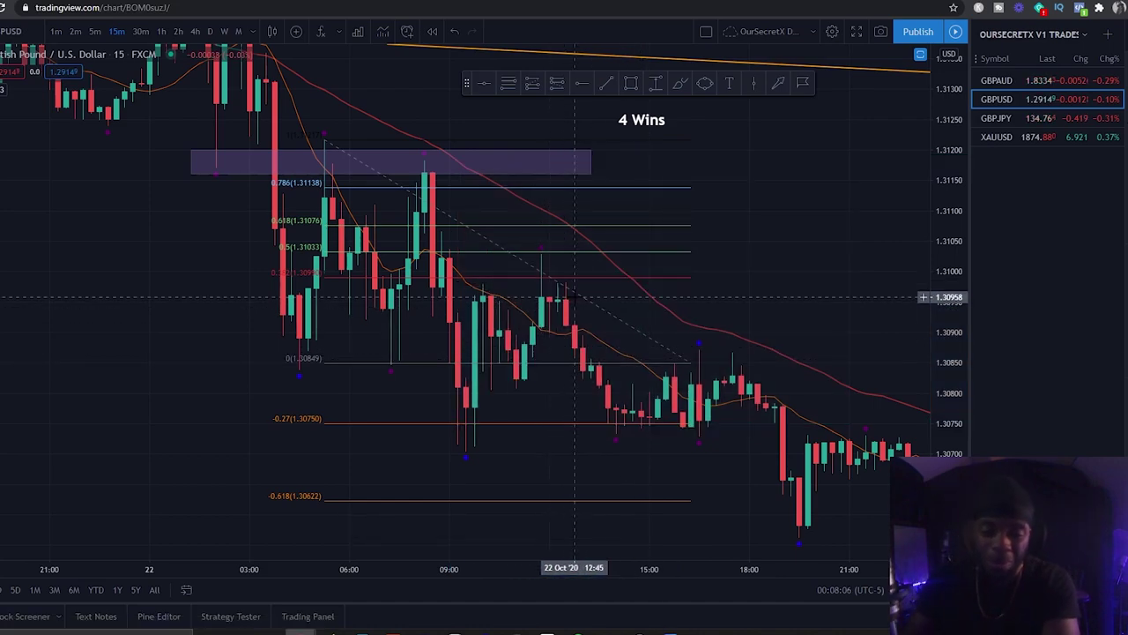
click(574, 295)
key(Delete)
Draw a rectangle zone along the neckline lows from 22 Oct 03:45 to 21:00, between about 1.30848 and 1.30887.
drag(740, 276, 591, 211)
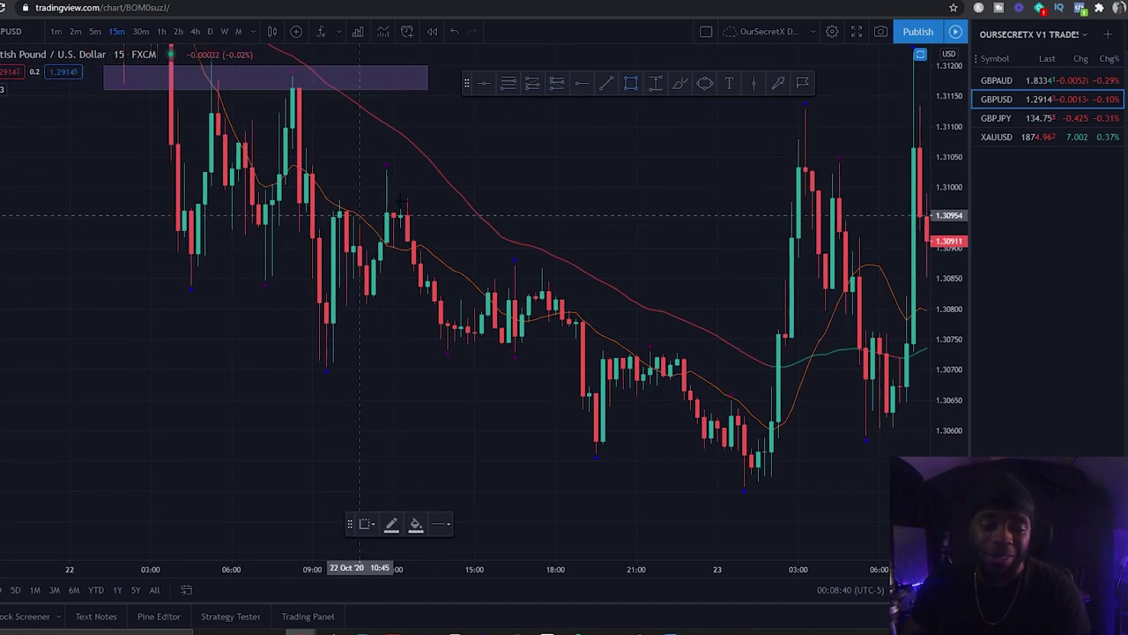
drag(430, 180, 567, 282)
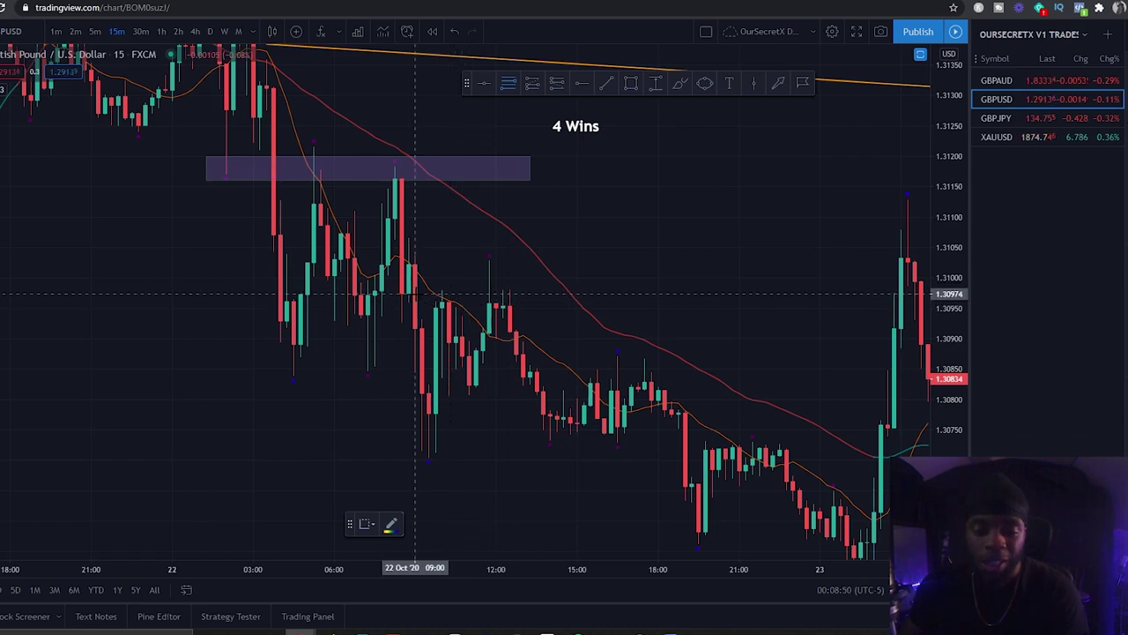
click(631, 83)
mouse_move(273, 370)
mouse_down()
mouse_move(403, 367)
mouse_move(529, 345)
mouse_move(740, 346)
mouse_up()
drag(465, 441, 467, 395)
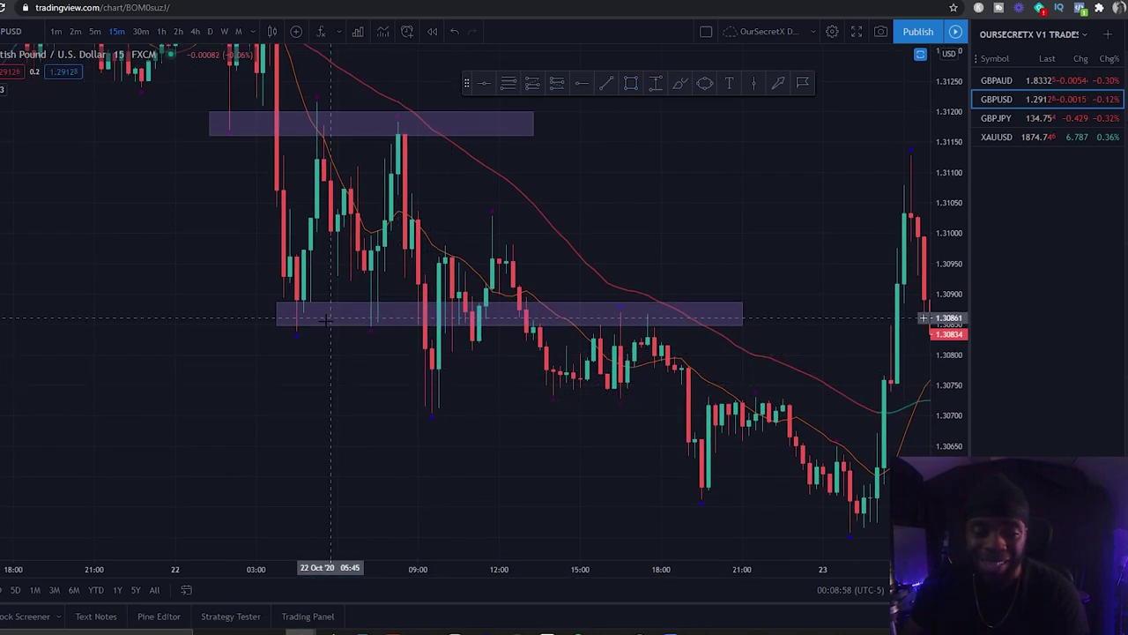
Extend the neckline zone's start back to 22 Oct 00:45.
scroll(342, 405, left, 5)
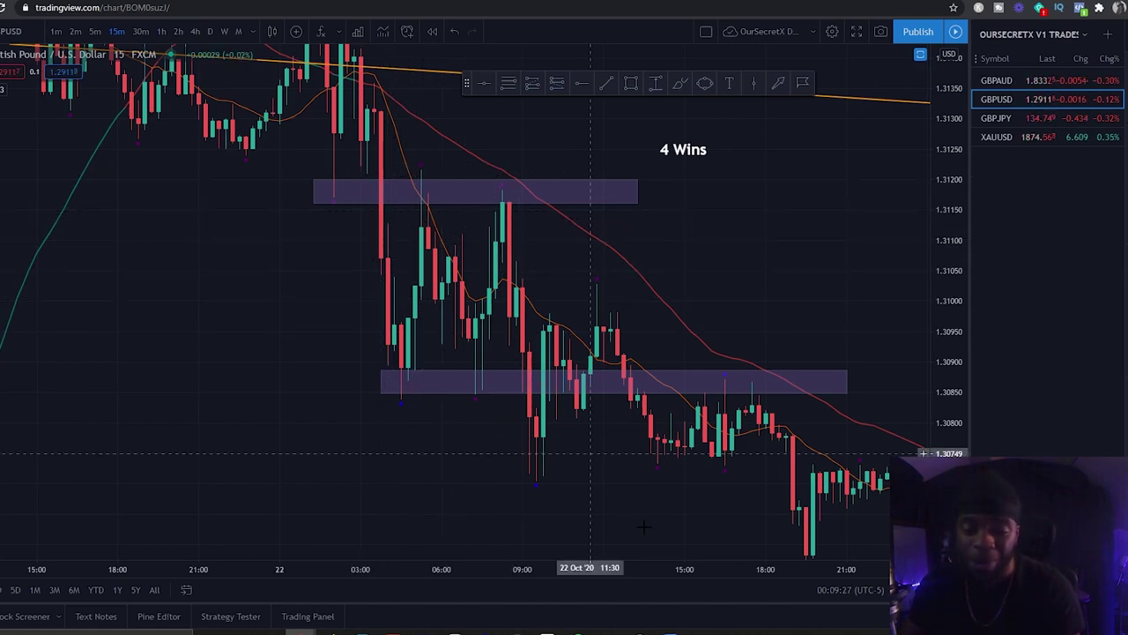
drag(590, 477, 514, 411)
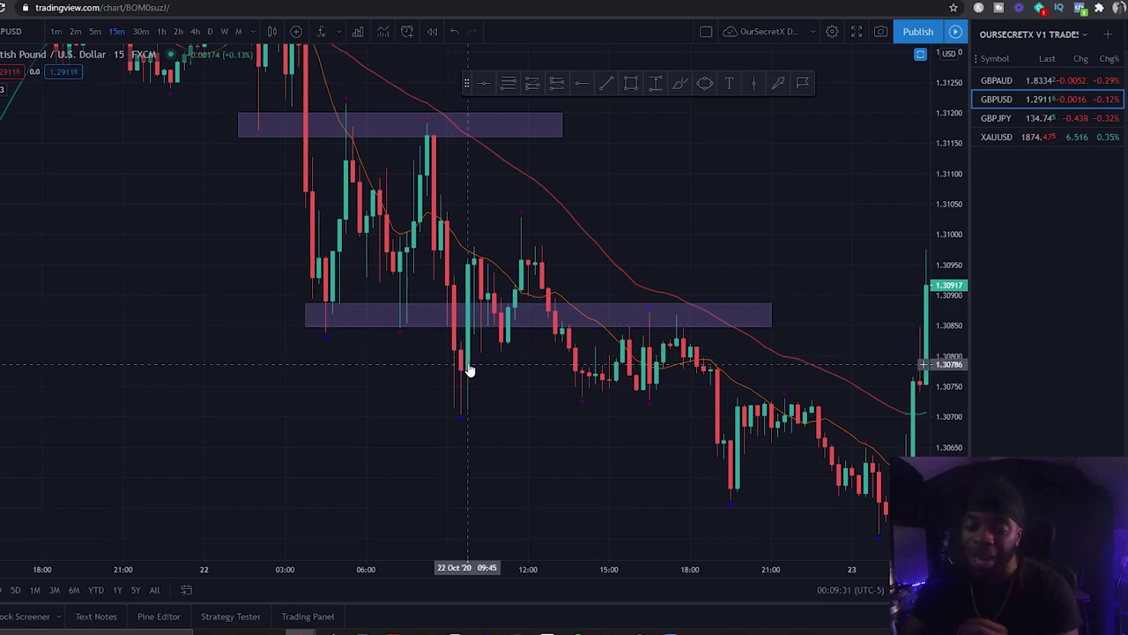
click(471, 324)
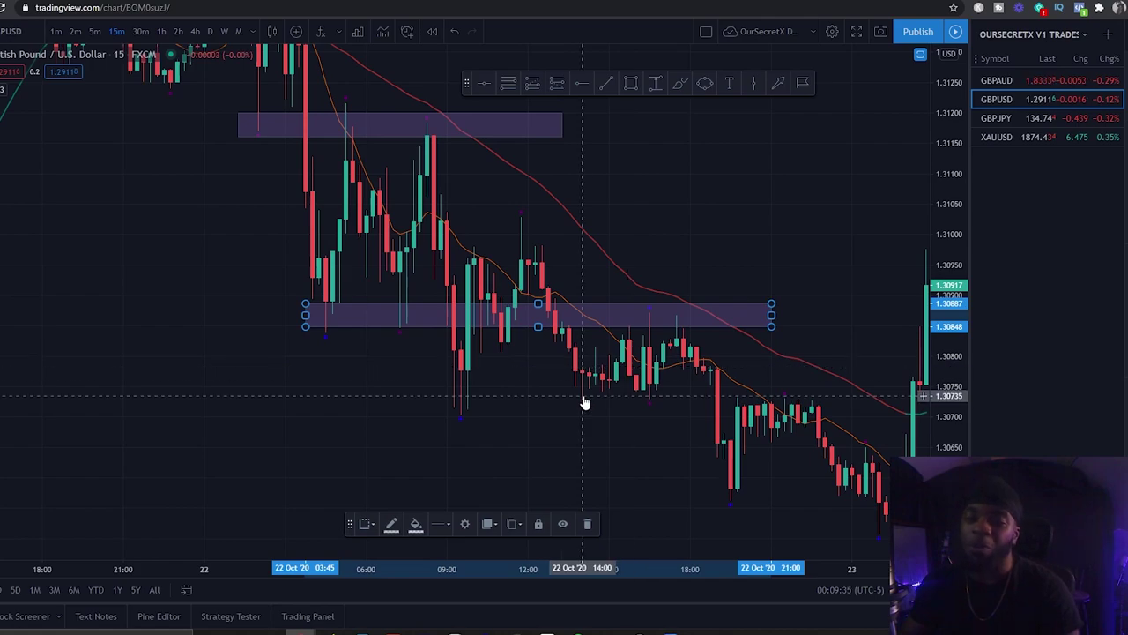
drag(352, 218, 398, 279)
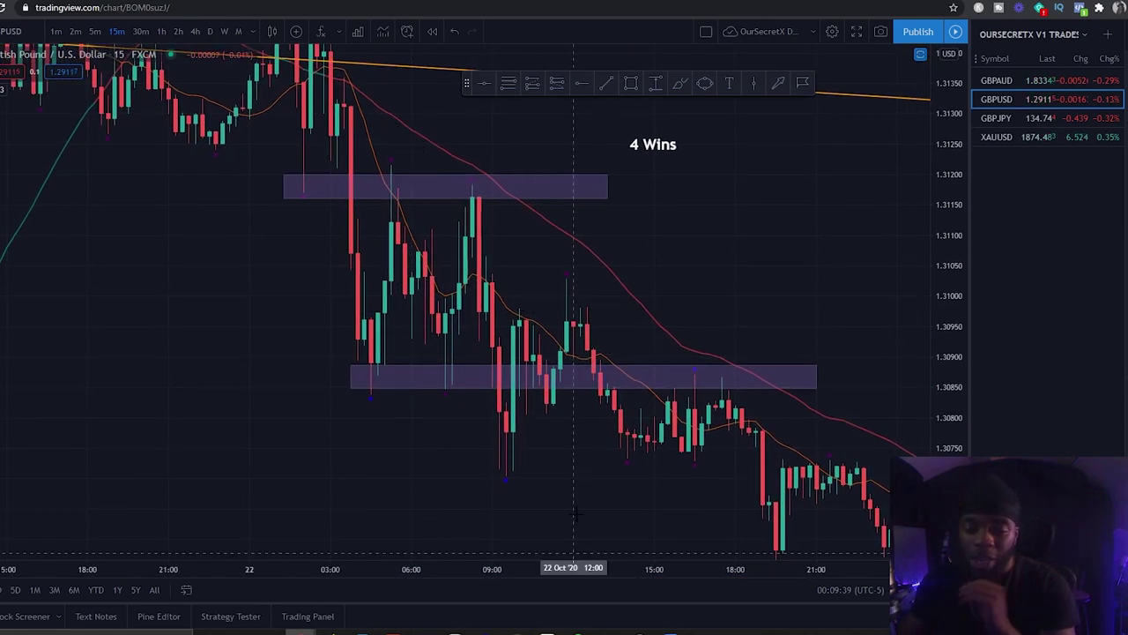
drag(573, 507, 534, 430)
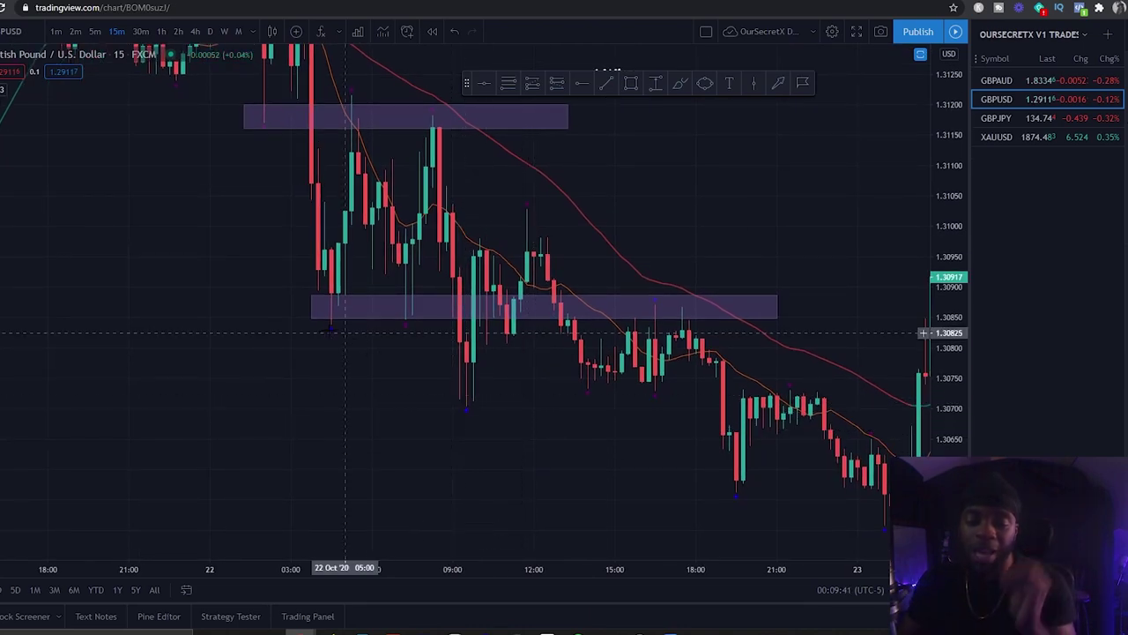
drag(309, 308, 229, 306)
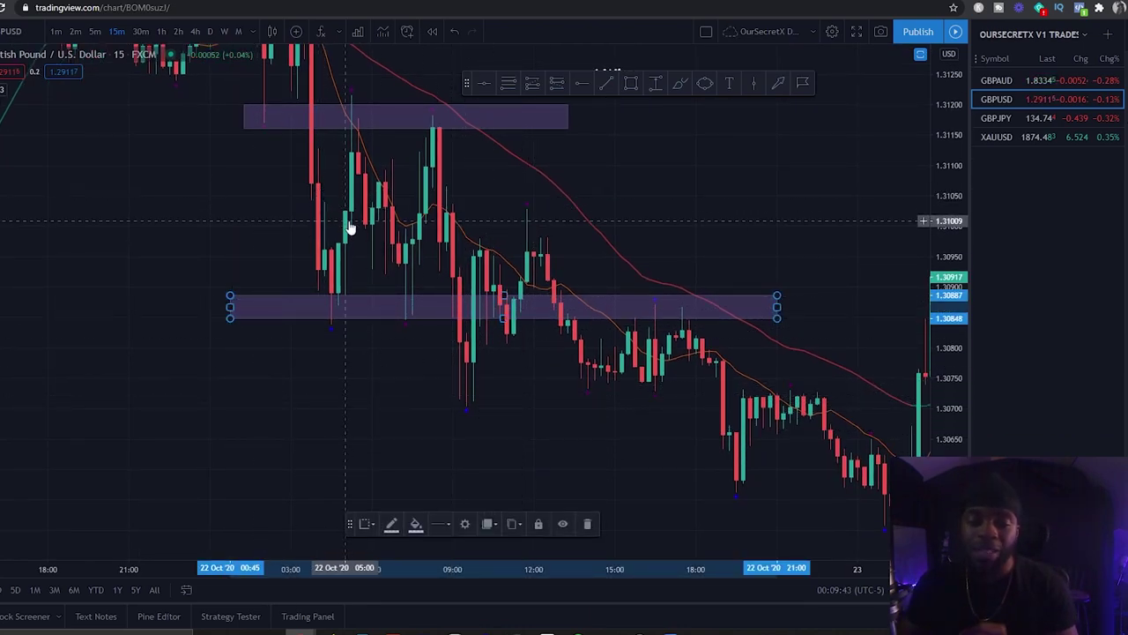
Extend the end of the upper zone at 1.31200 to about 22 Oct 22:00.
drag(329, 203, 357, 250)
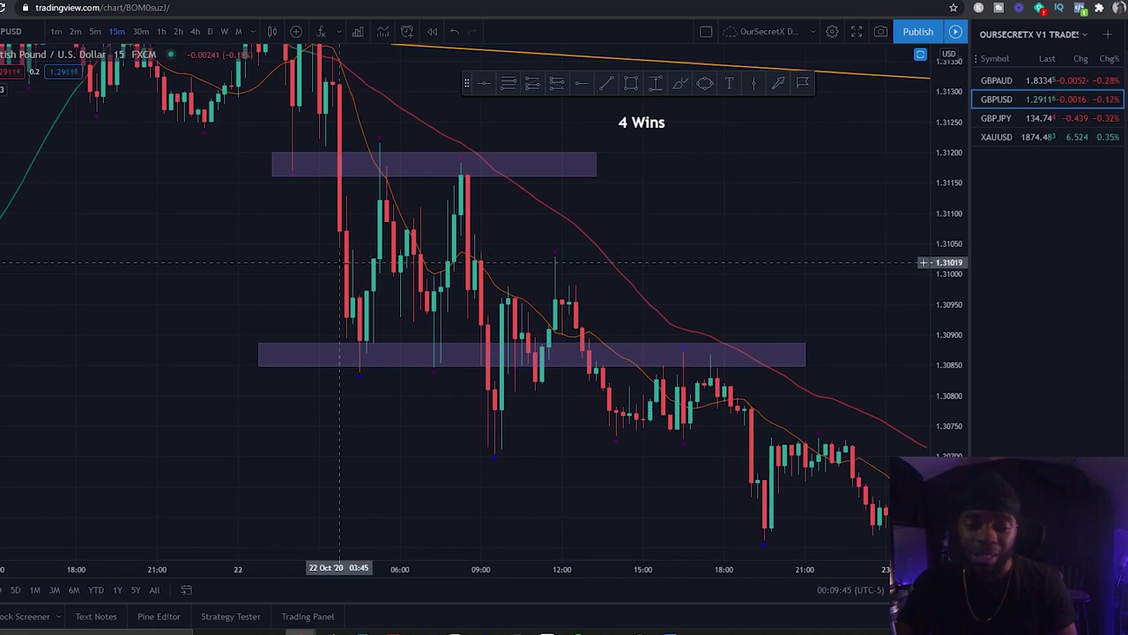
drag(497, 396, 441, 314)
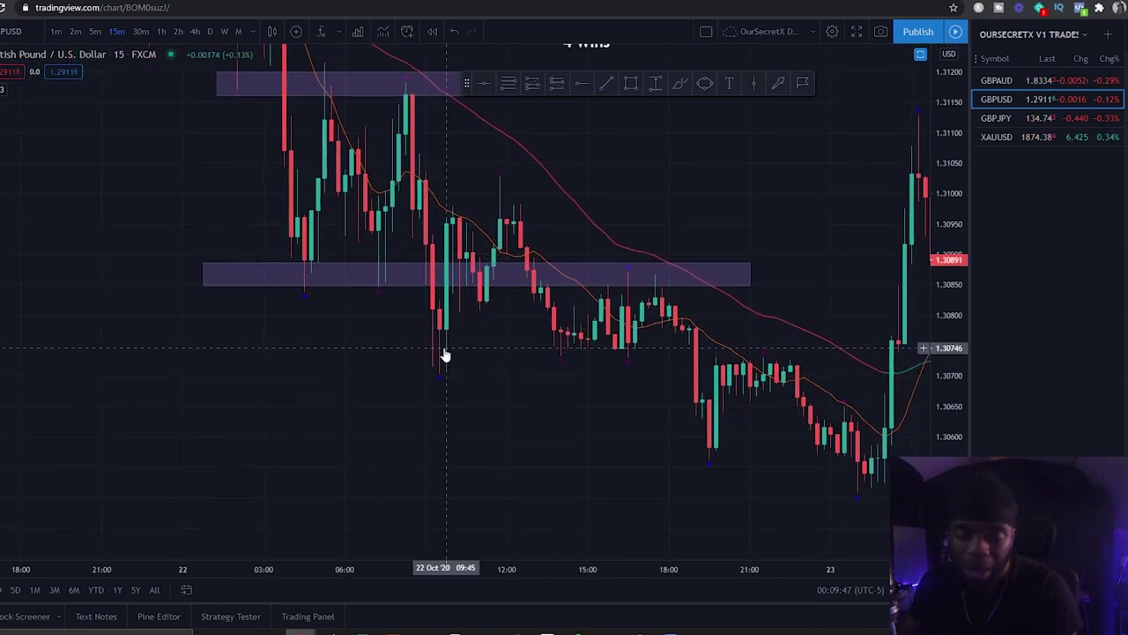
drag(465, 207, 433, 259)
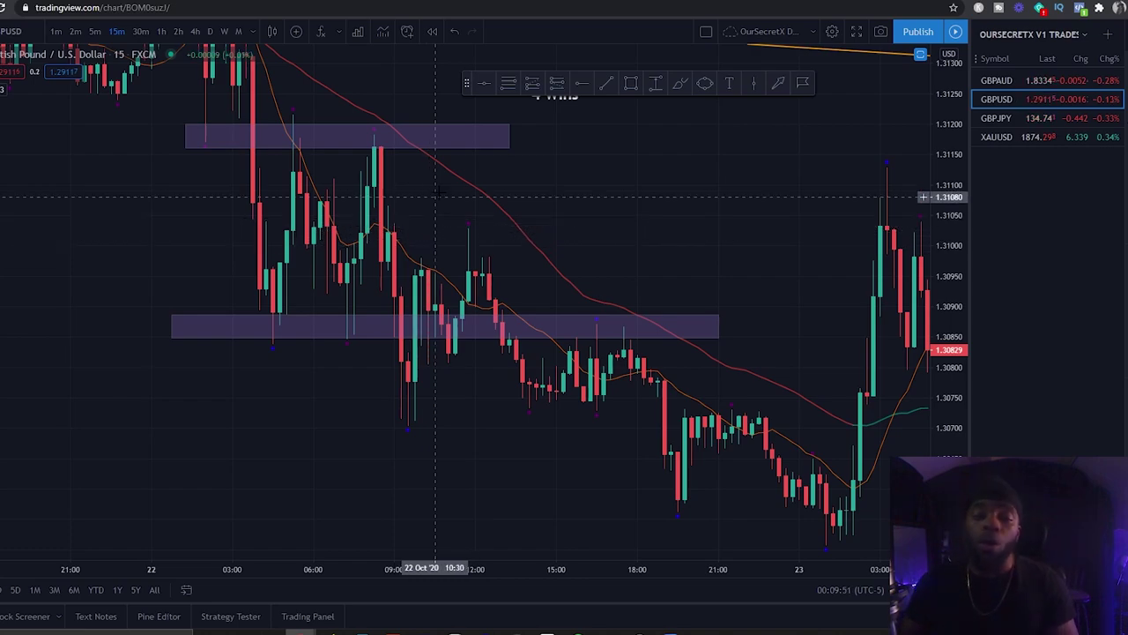
drag(438, 229, 449, 212)
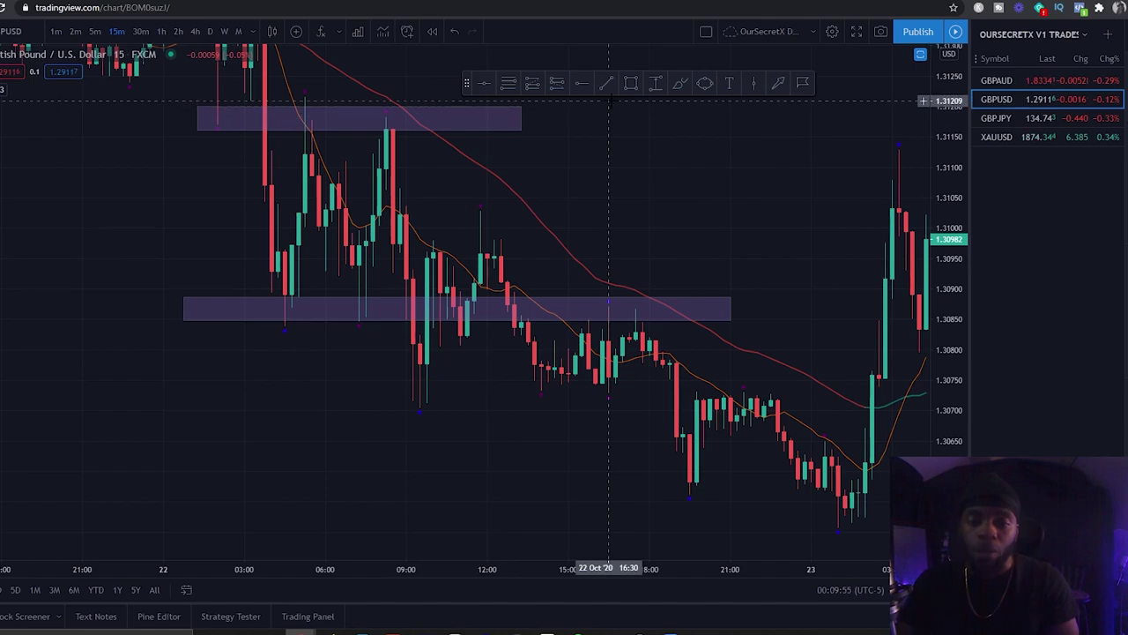
click(629, 85)
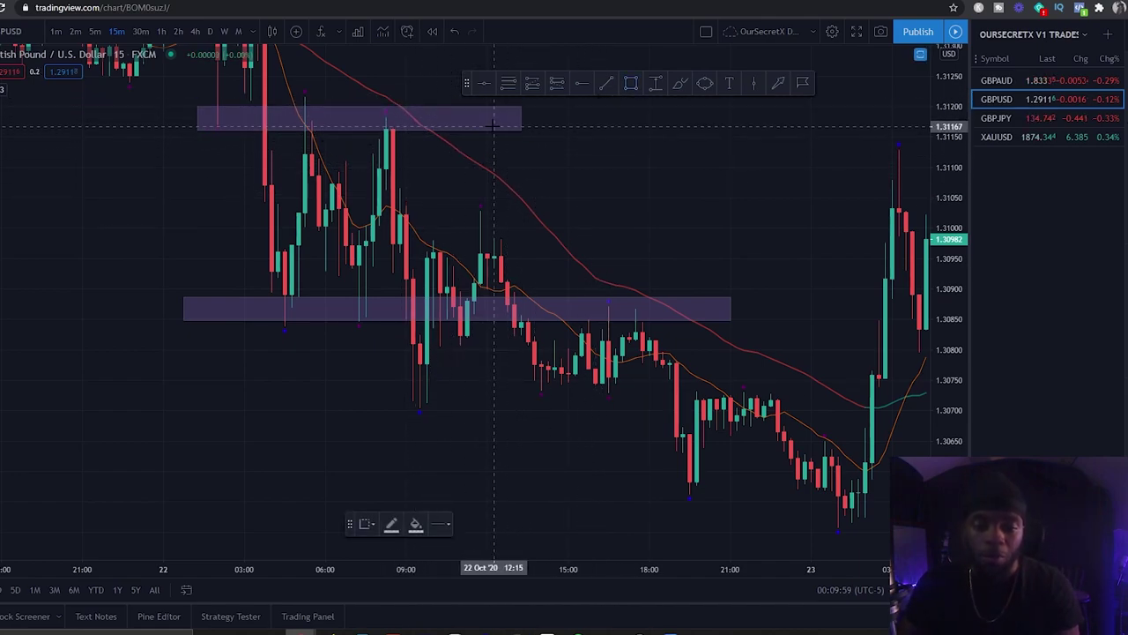
click(521, 115)
drag(522, 116, 758, 131)
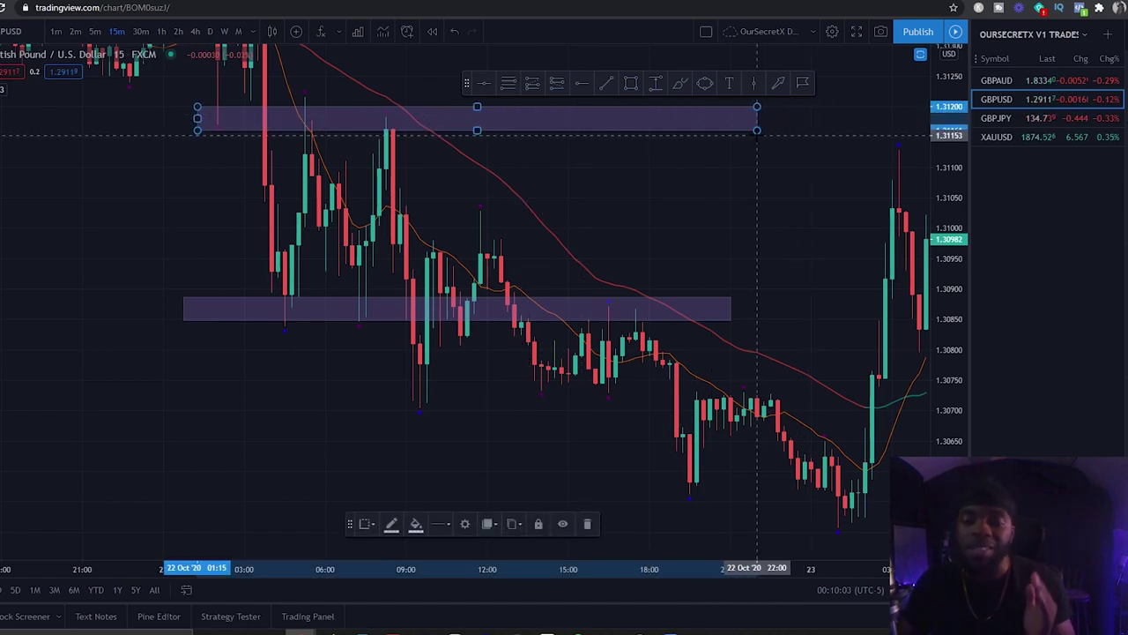
drag(687, 162, 694, 152)
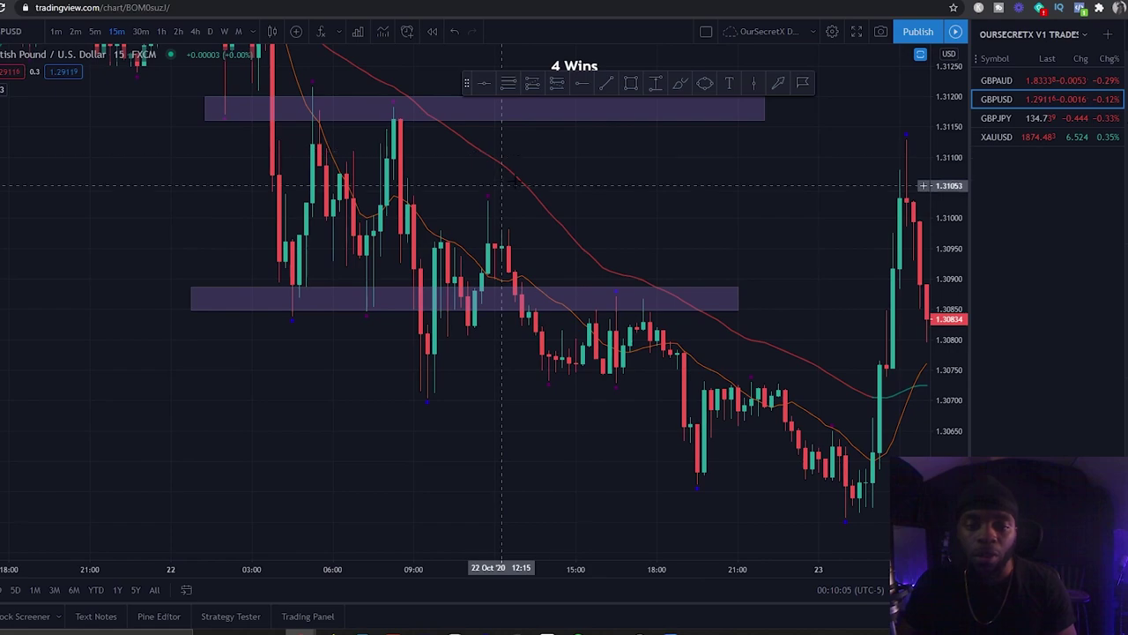
drag(523, 179, 537, 252)
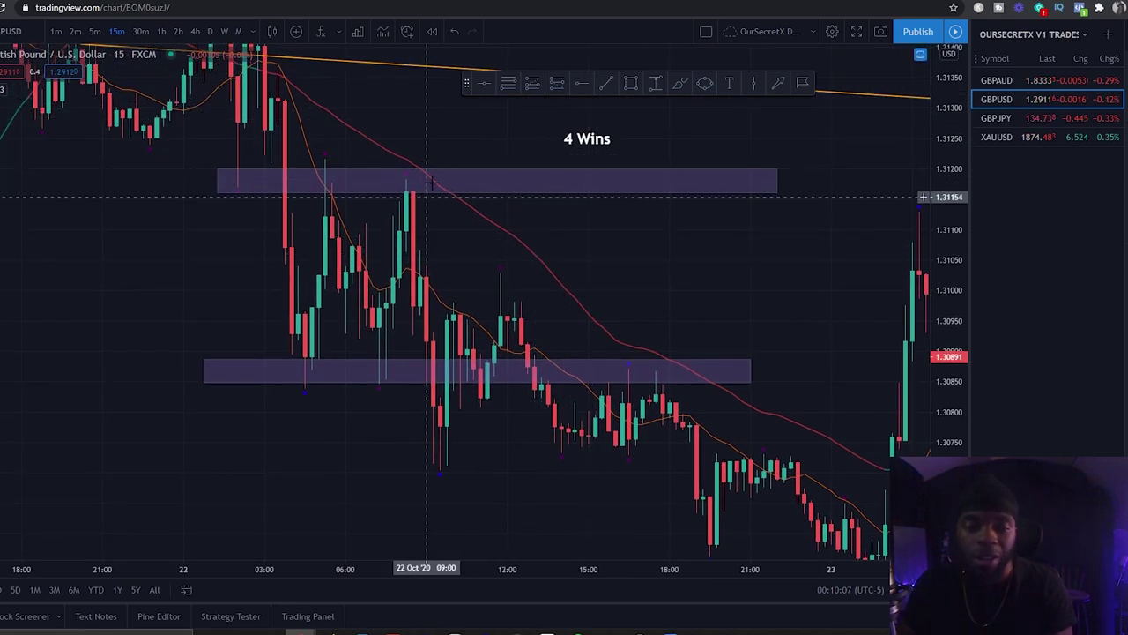
drag(466, 258, 471, 227)
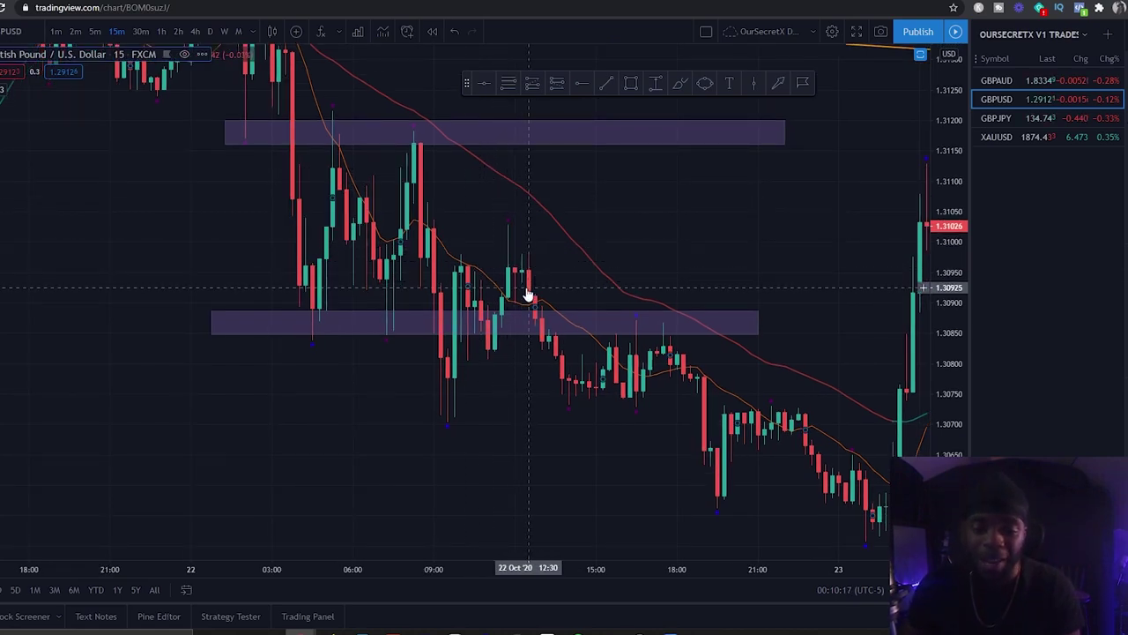
scroll(529, 295, up, 2)
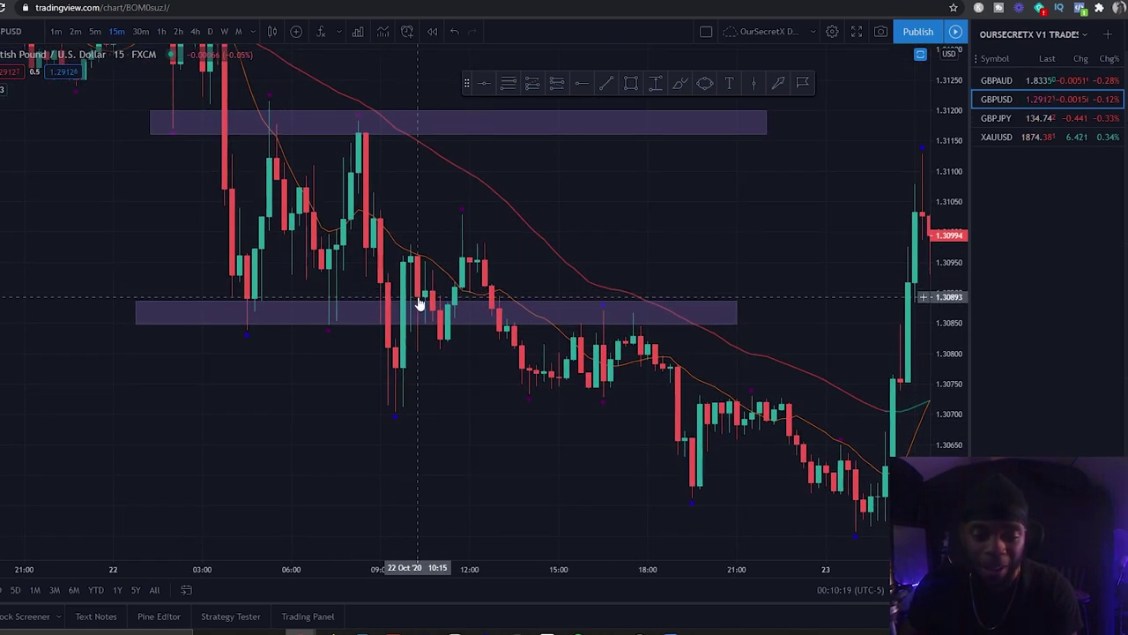
drag(421, 285, 496, 326)
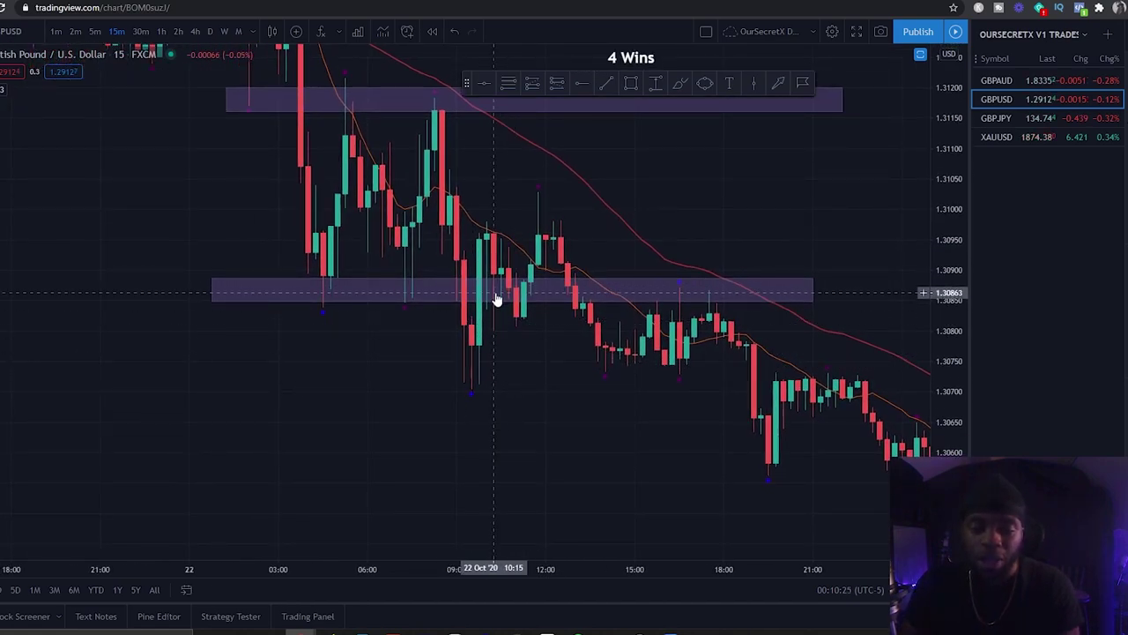
Draw a thin rectangle zone along the shoulder highs from 22 Oct 08:00 to 15:15, around 1.30980.
scroll(494, 309, up, 3)
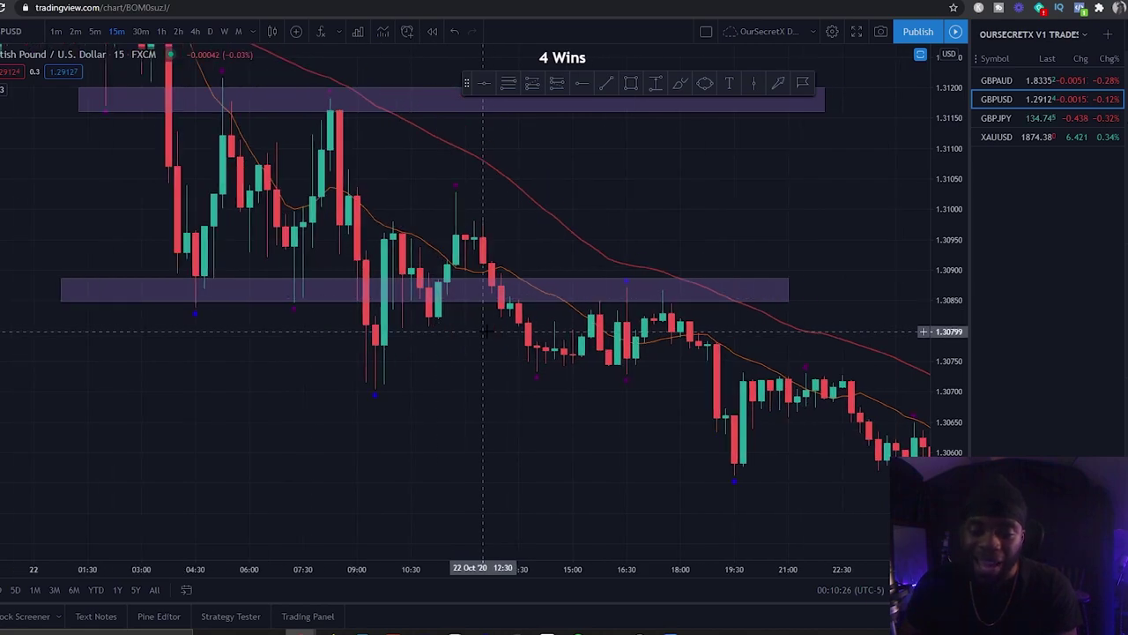
click(352, 284)
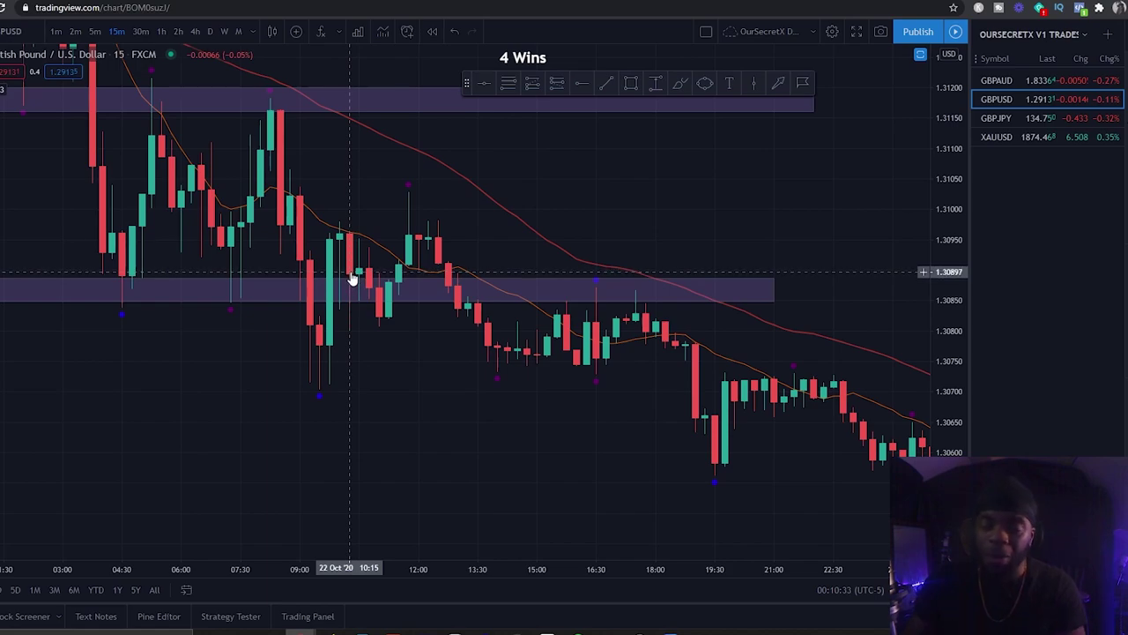
drag(352, 346, 365, 334)
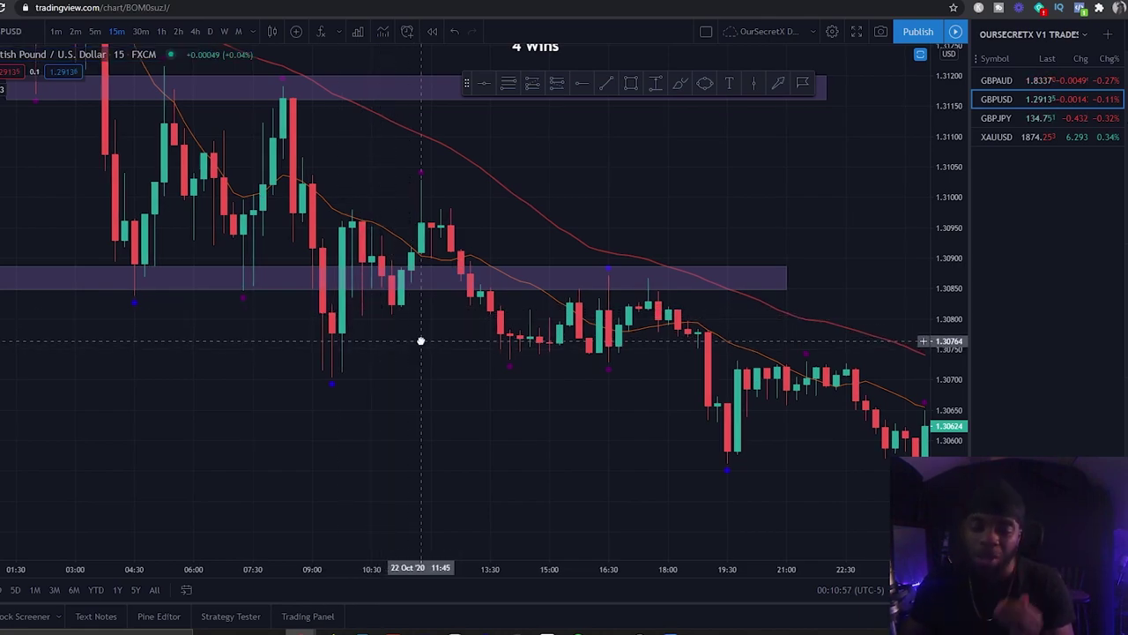
drag(420, 338, 445, 337)
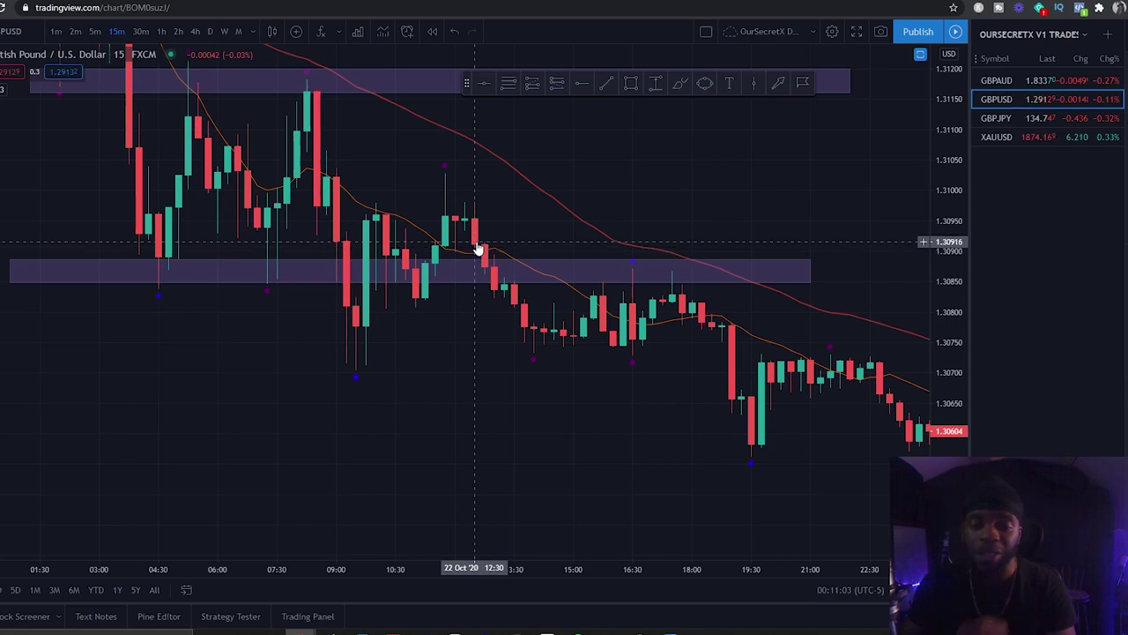
click(630, 84)
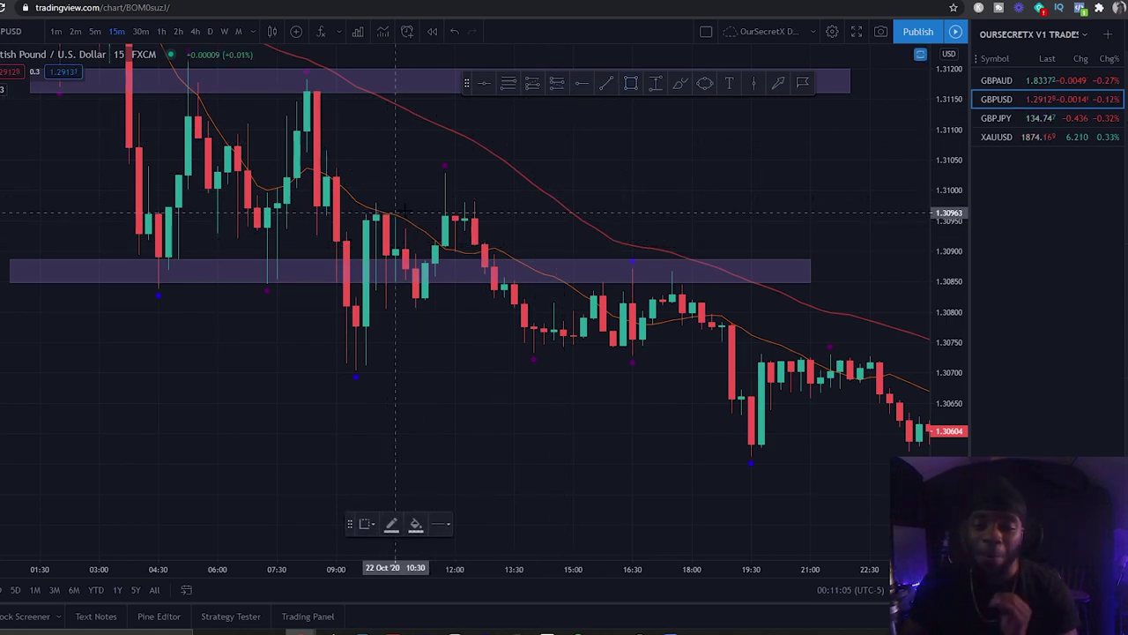
click(377, 205)
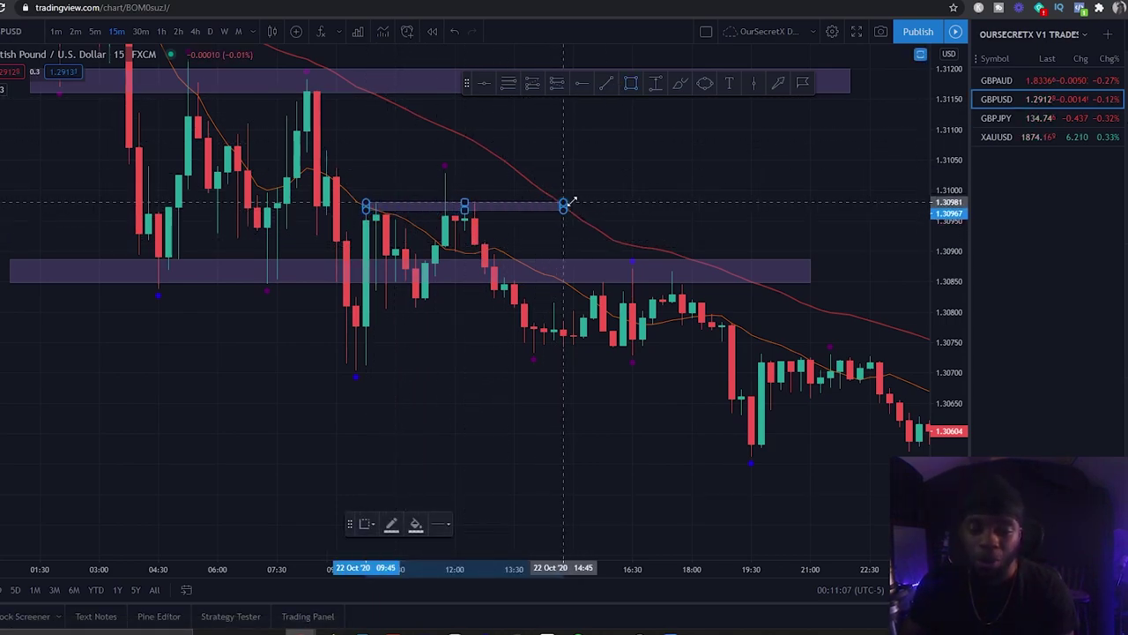
click(582, 198)
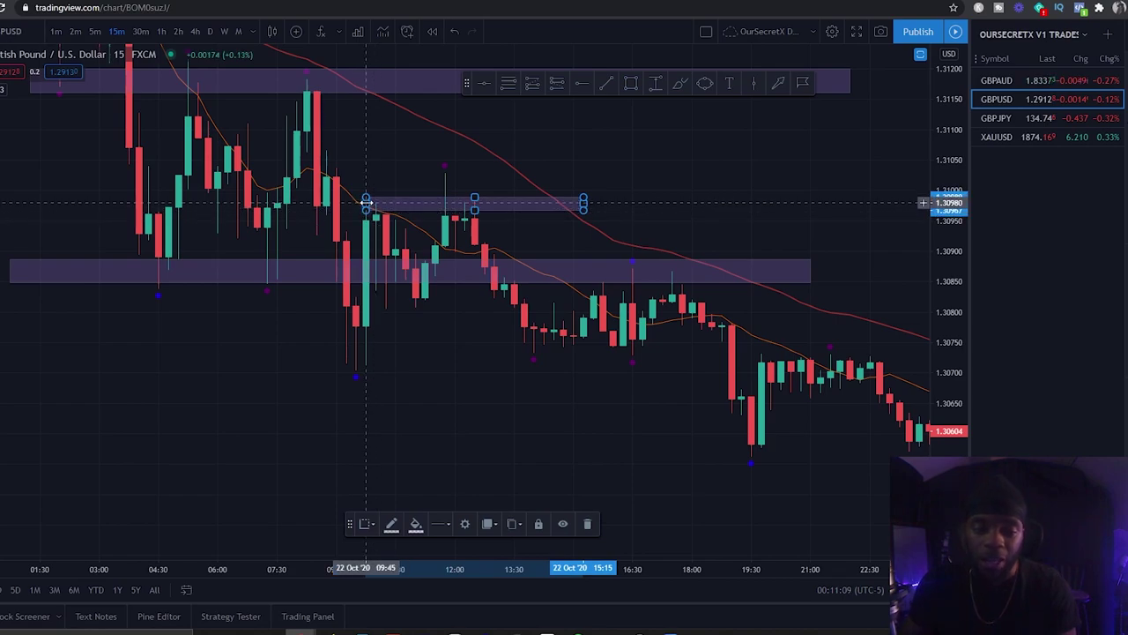
drag(366, 202, 296, 205)
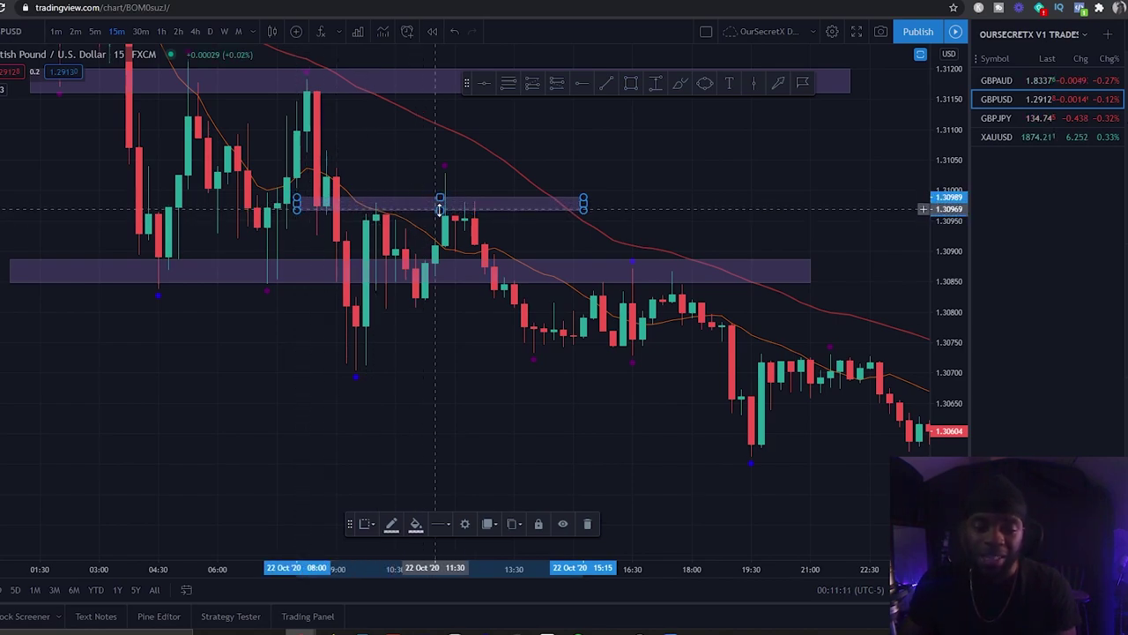
drag(439, 209, 431, 393)
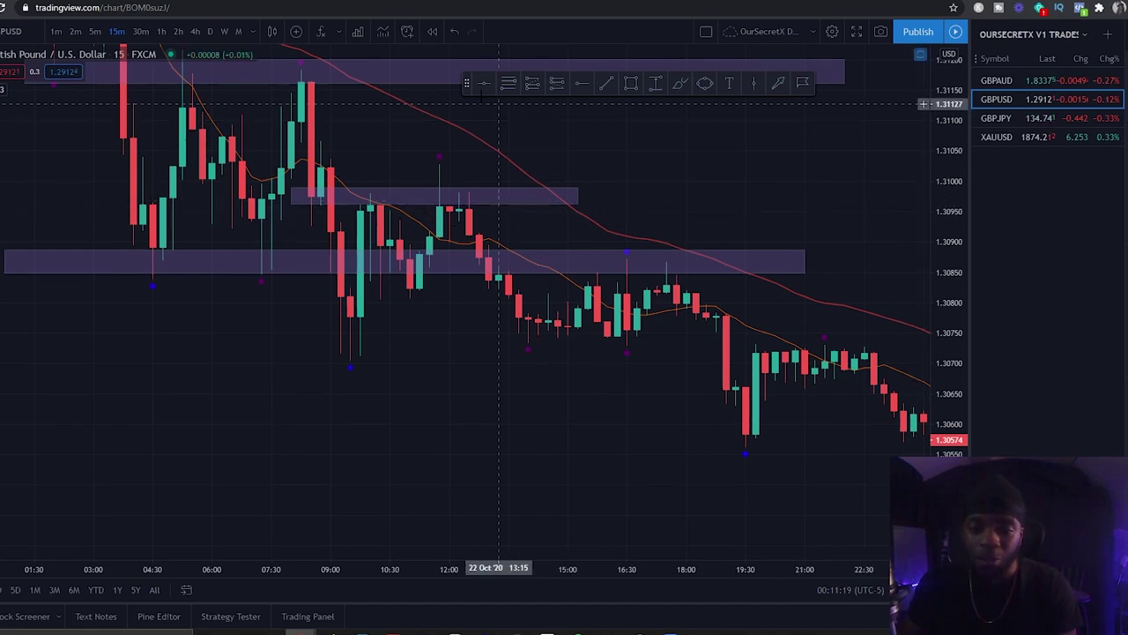
Draw a trial Fibonacci retracement from the 22 Oct 08:15 high at about 1.31201 to 14:00 at about 1.30710, and delete it.
click(506, 85)
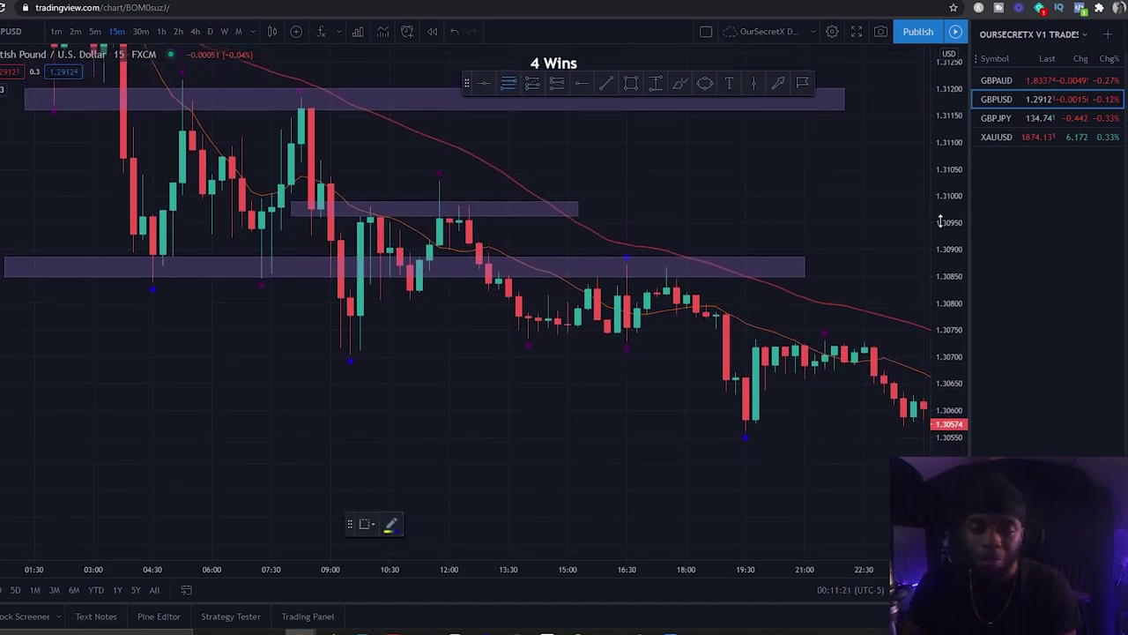
click(301, 91)
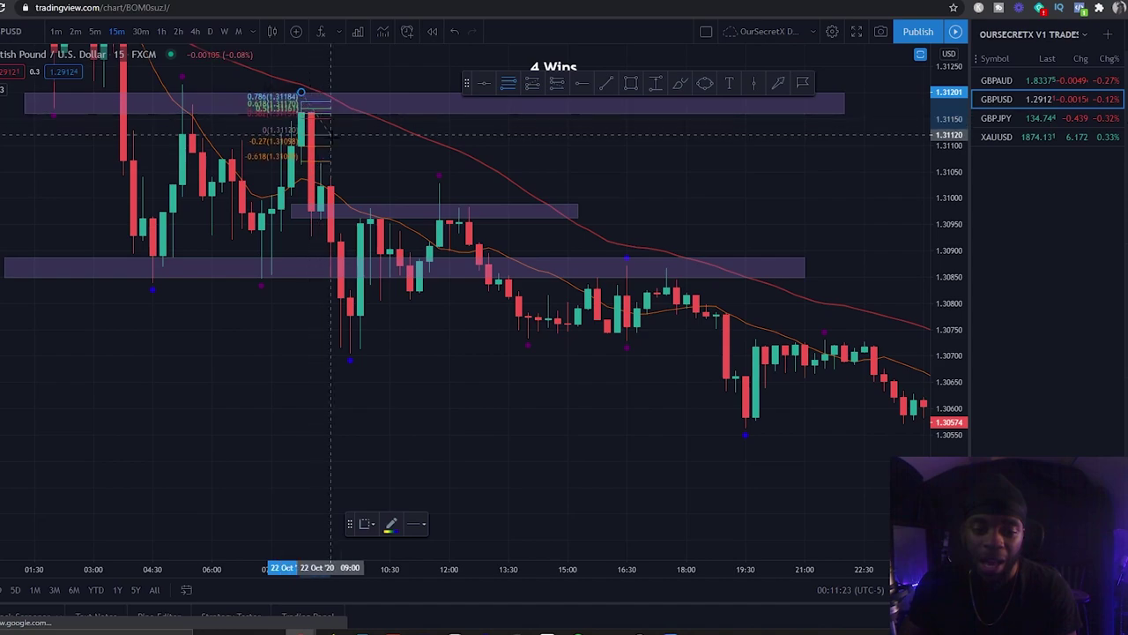
click(527, 350)
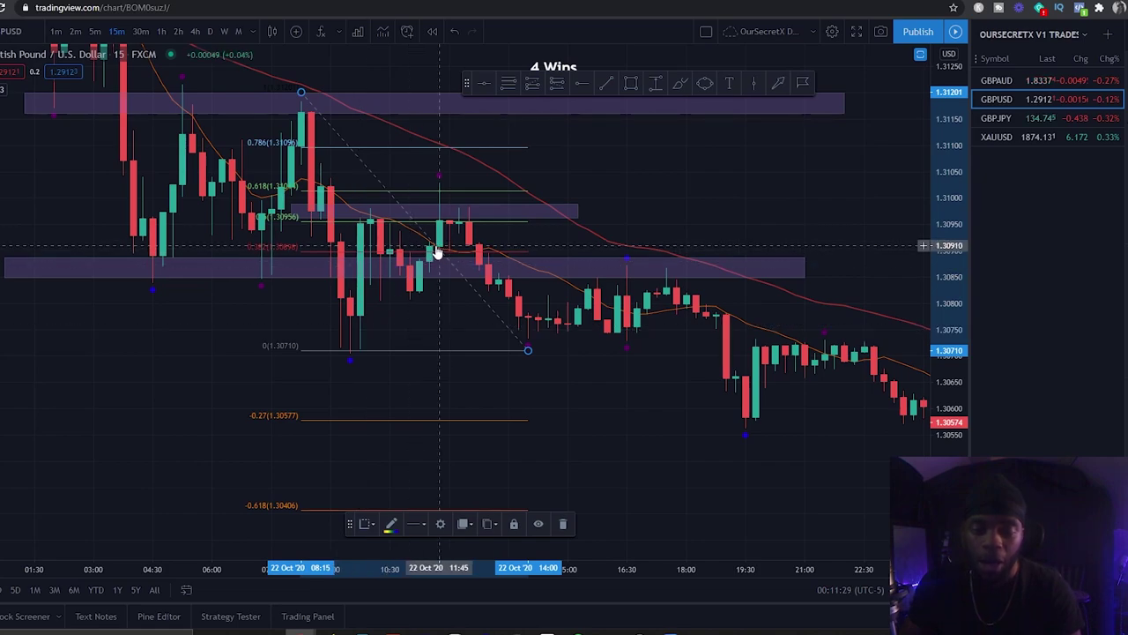
key(Delete)
Draw a Fibonacci retracement from the 22 Oct 08:15 high at about 1.31195 to 22:30 at about 1.30706.
click(518, 85)
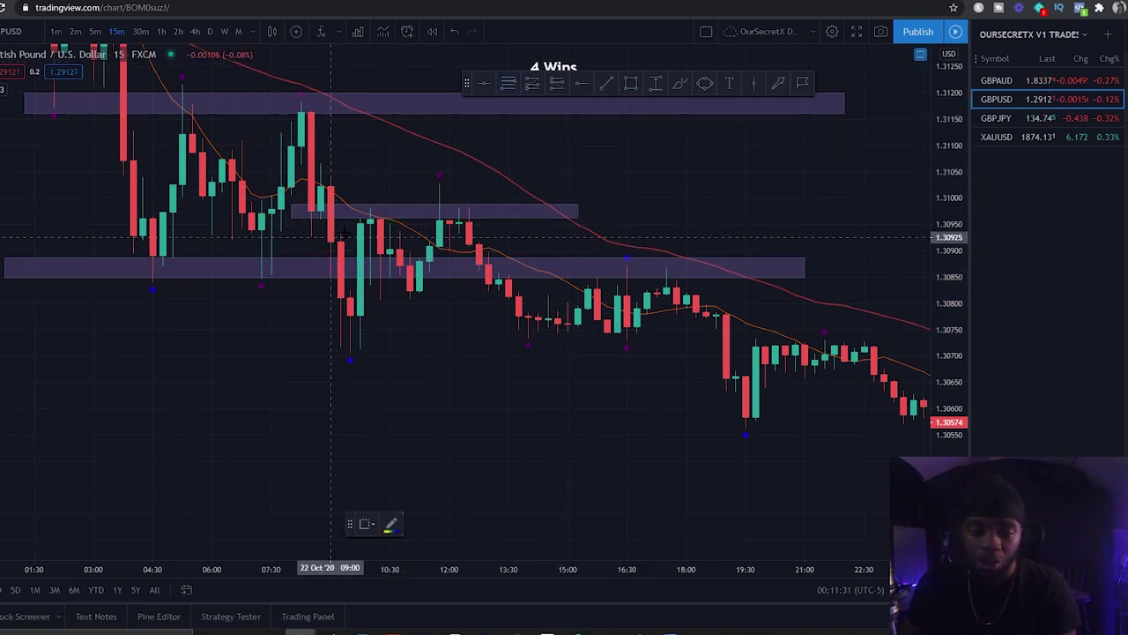
click(370, 207)
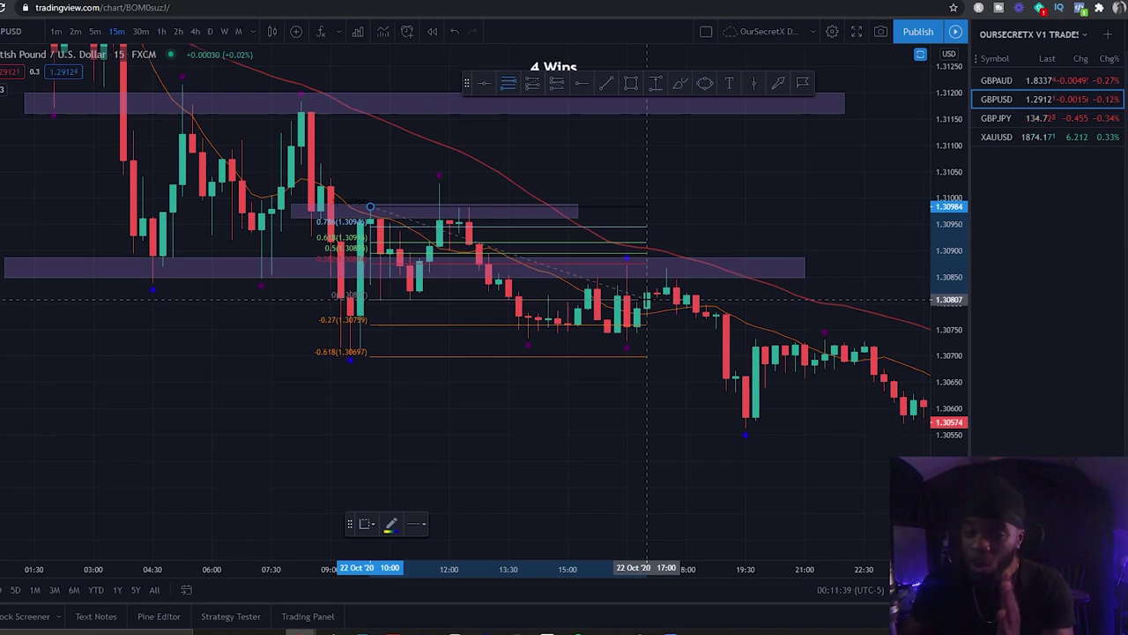
key(Escape)
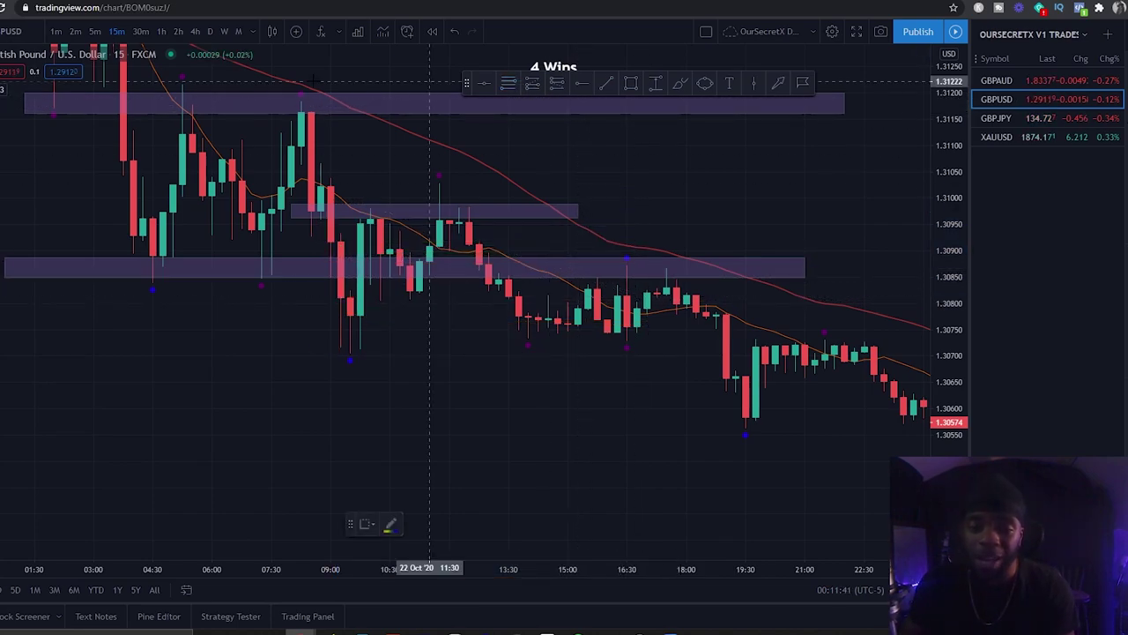
click(301, 94)
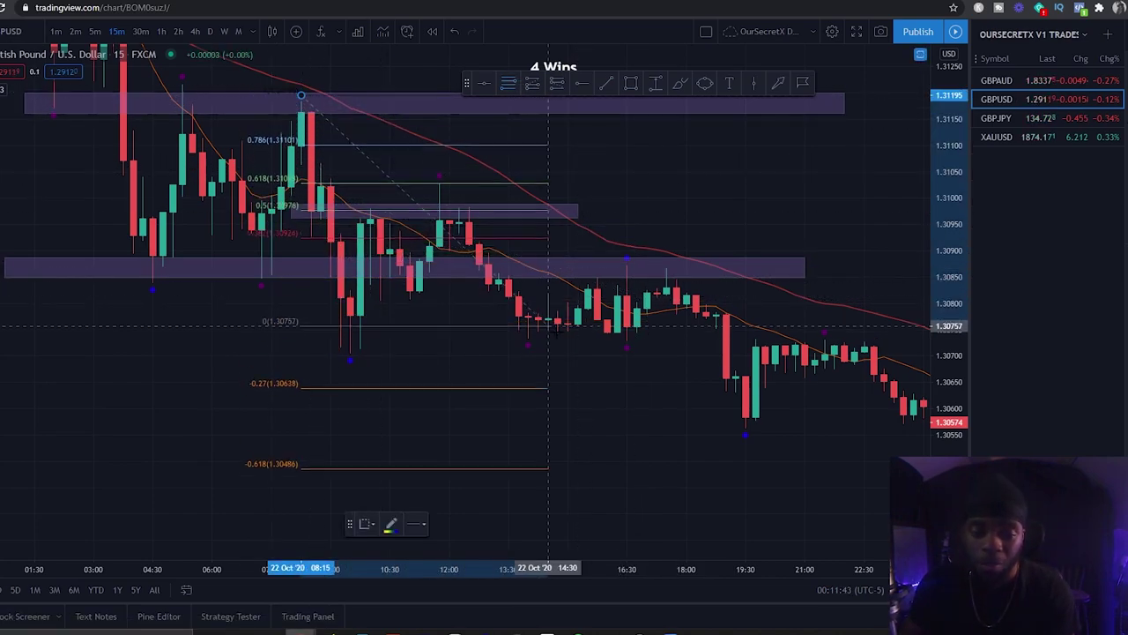
click(617, 351)
drag(617, 351, 864, 353)
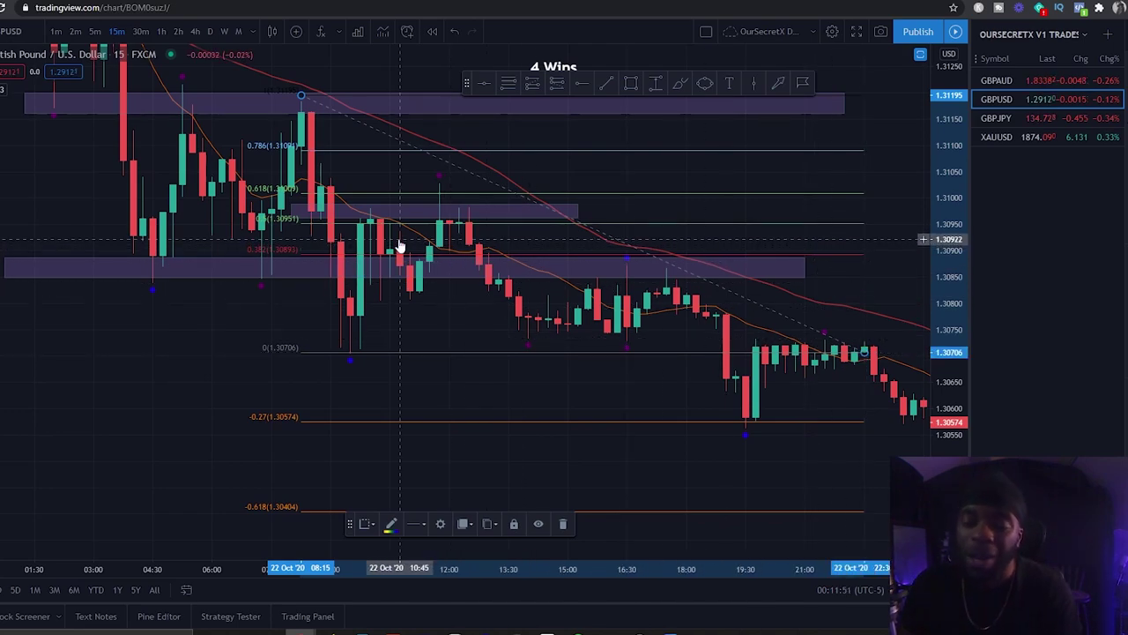
Place a short position from 22 Oct 13:00 to 19:00 with entry at about 1.30912 and stop at about 1.31008.
click(557, 89)
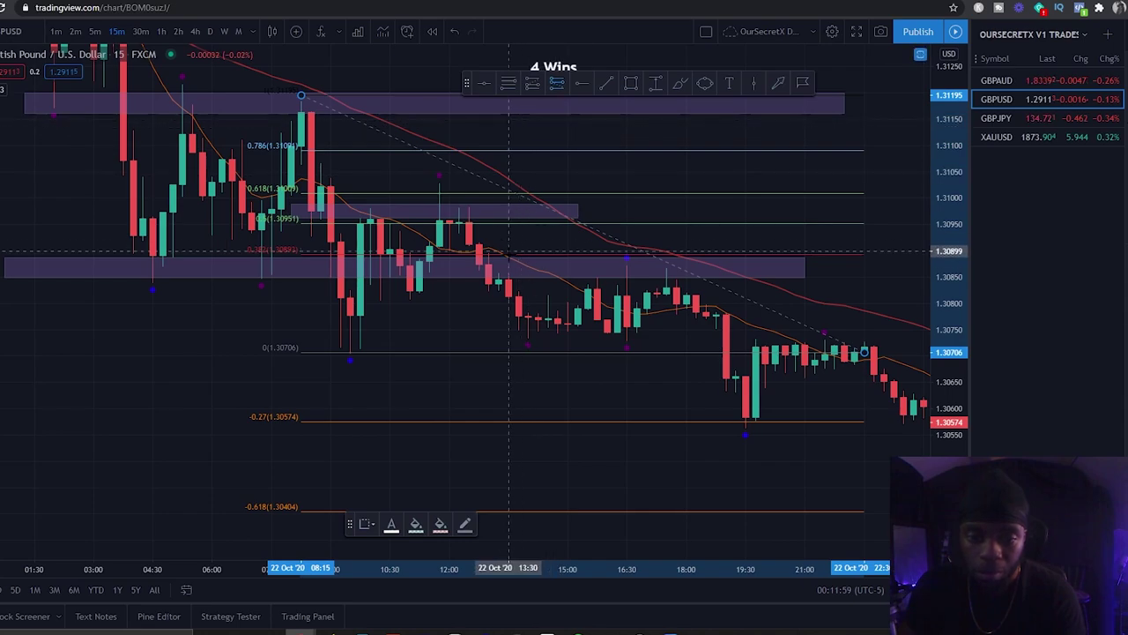
click(489, 245)
drag(488, 144, 480, 192)
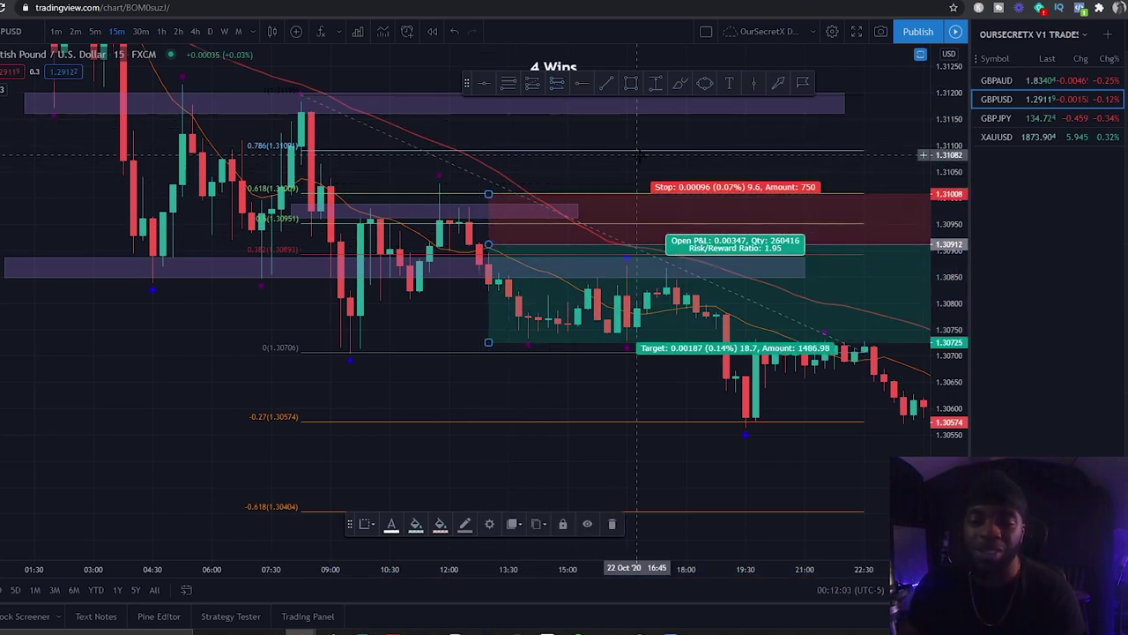
scroll(534, 158, right, 3)
mouse_move(896, 235)
mouse_down()
mouse_move(598, 235)
mouse_move(639, 235)
mouse_up()
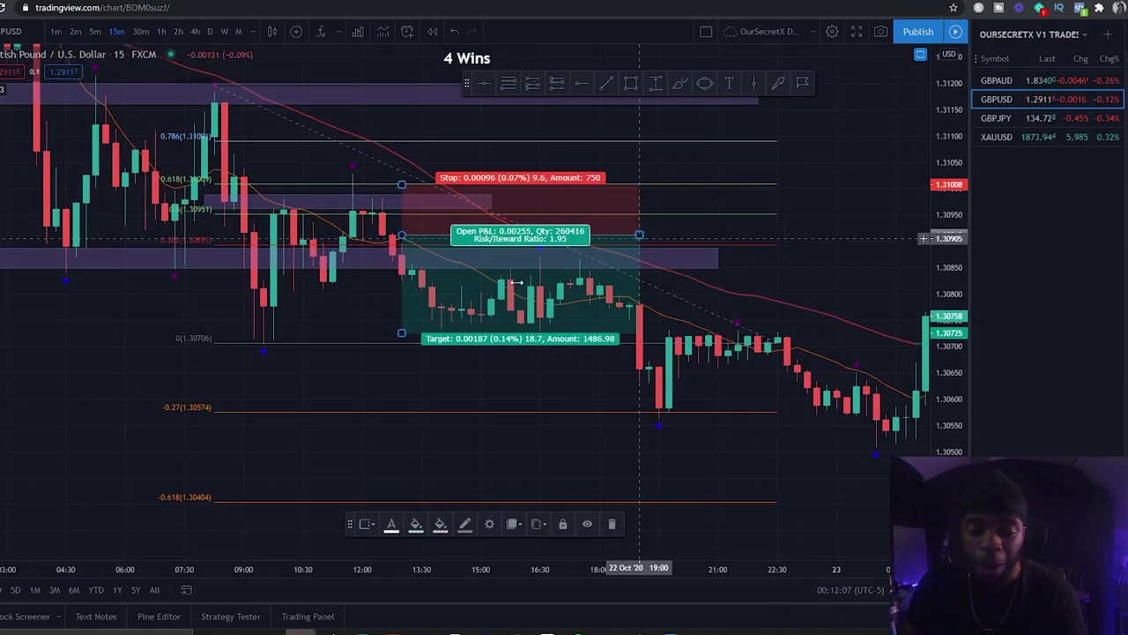
Lower the short position's target to the -0.27 and -0.618 Fibonacci levels in turn, and delete the position.
drag(401, 337, 402, 413)
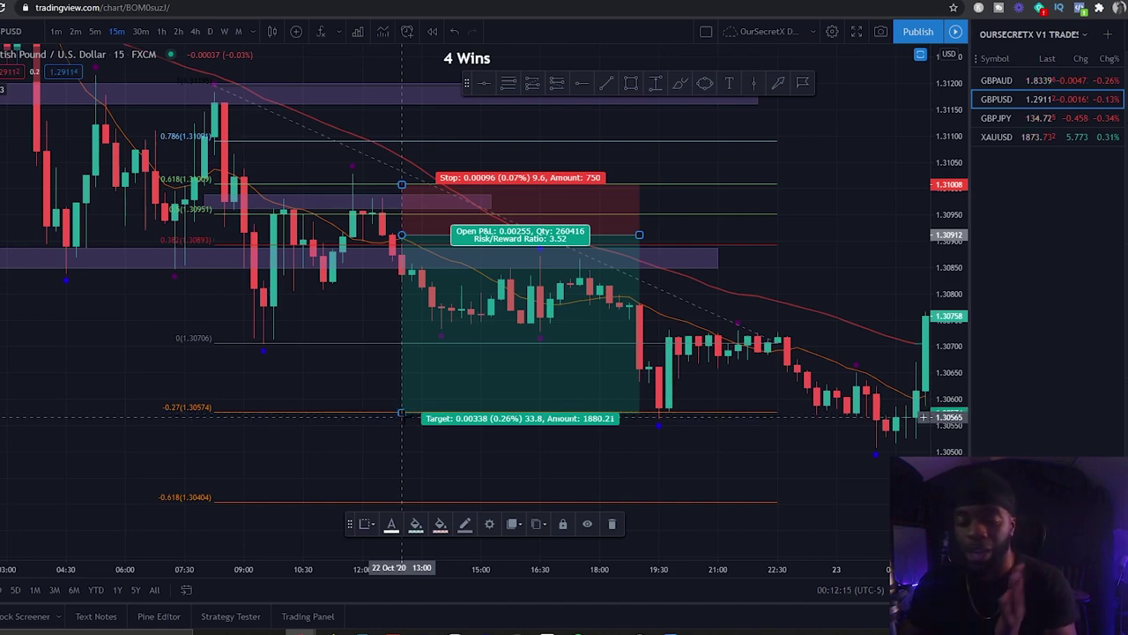
drag(402, 413, 403, 505)
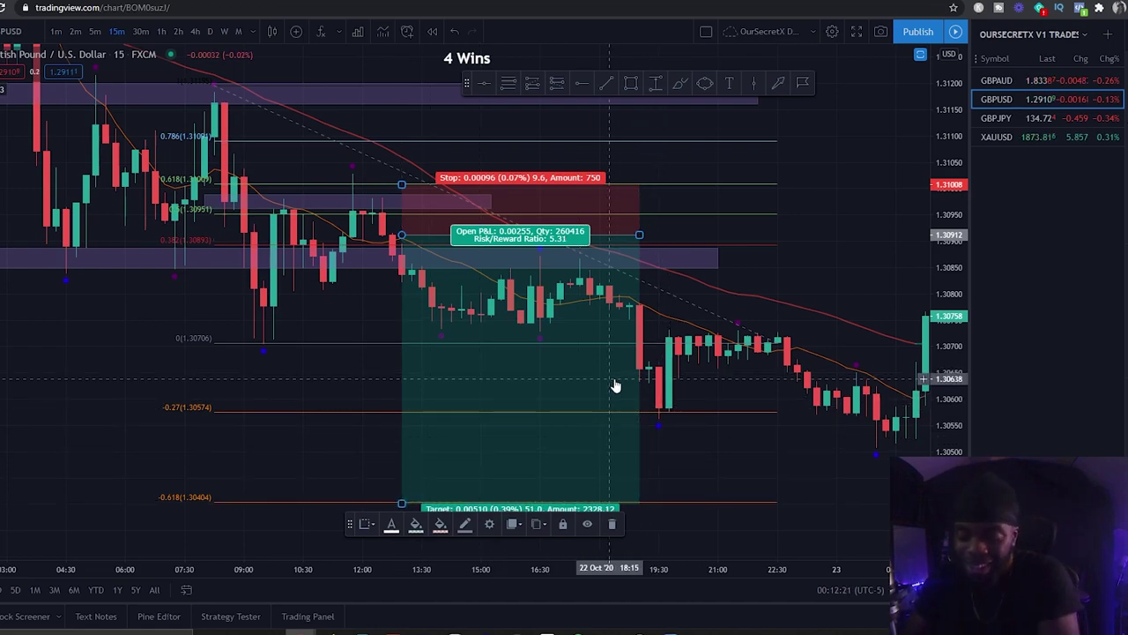
key(Delete)
Move the wins label to about 22 Oct 23:30 near 1.30973 and change its text to "5 Wins".
drag(460, 57, 579, 105)
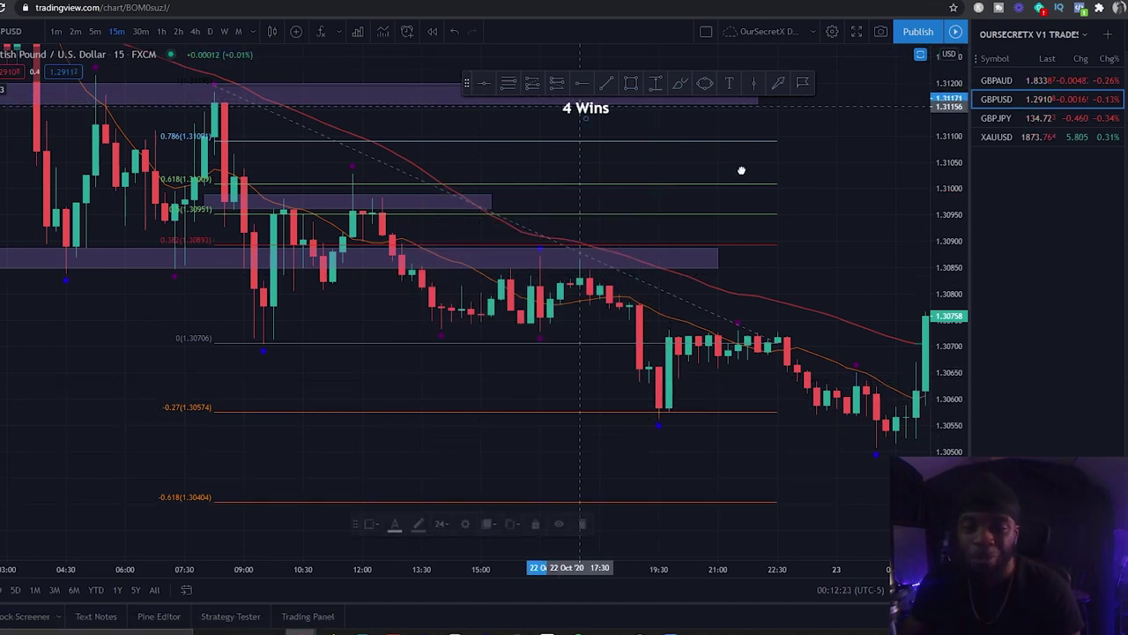
drag(741, 170, 838, 218)
double_click(837, 216)
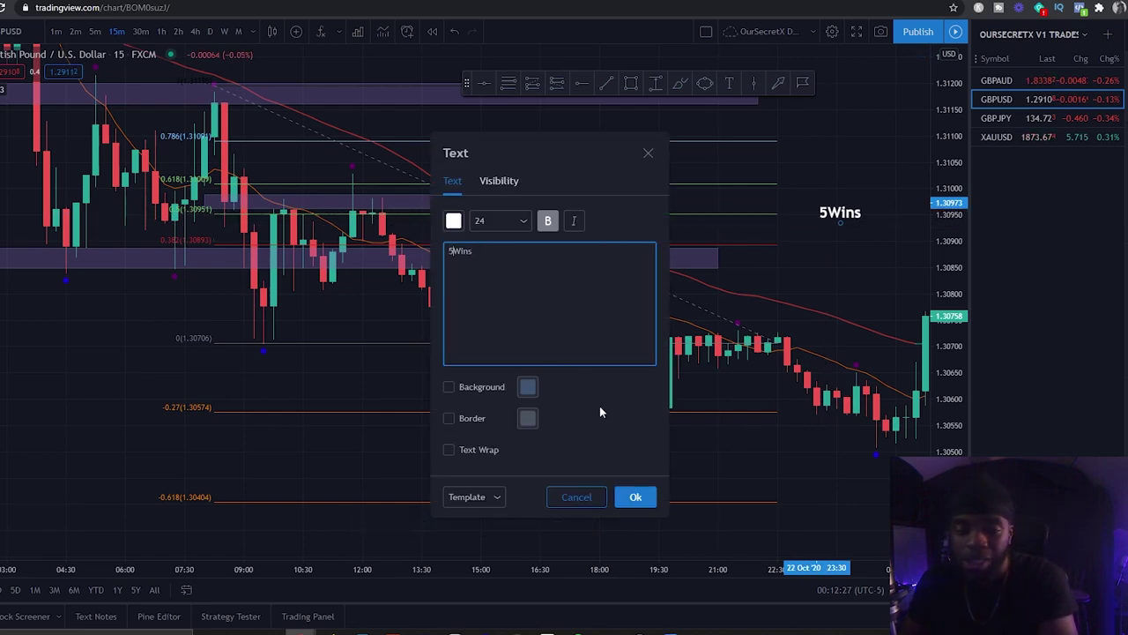
text(5)
click(635, 497)
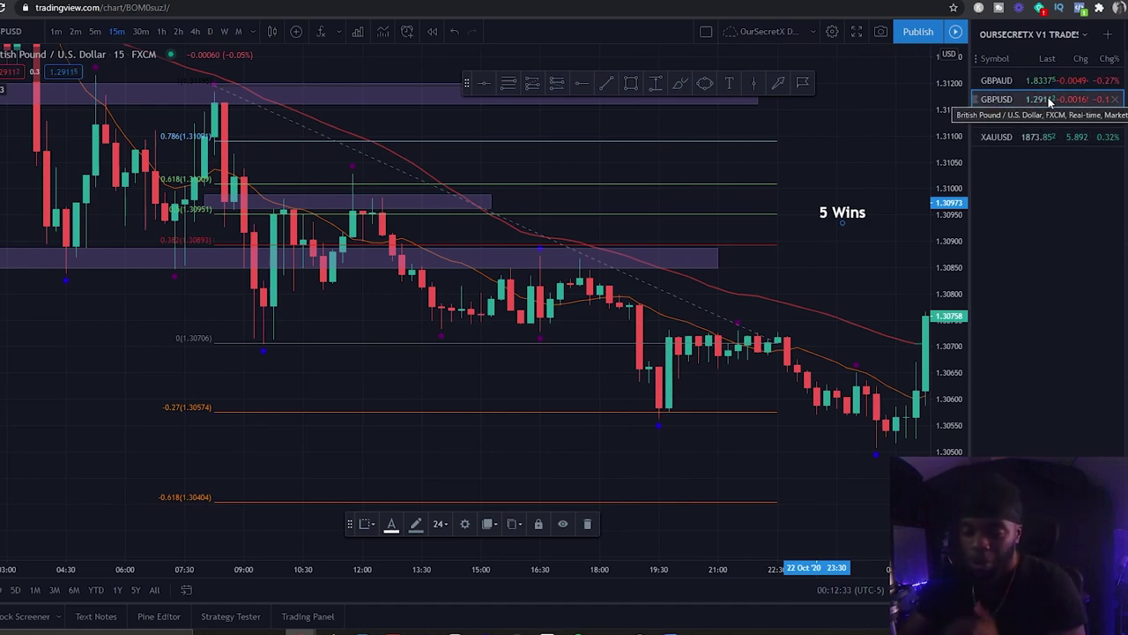
Extend the Fibonacci retracement's end to about 23 Oct 04:15 at 1.30714, and shift the whole retracement forward by about 90 minutes.
click(834, 267)
drag(835, 267, 752, 303)
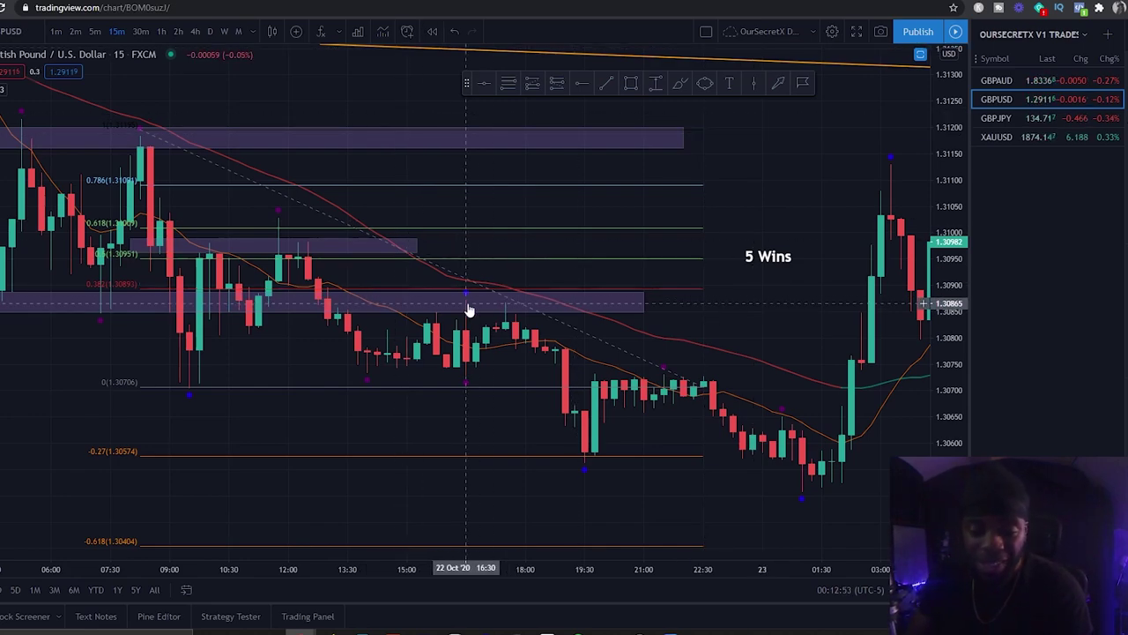
drag(515, 390, 485, 363)
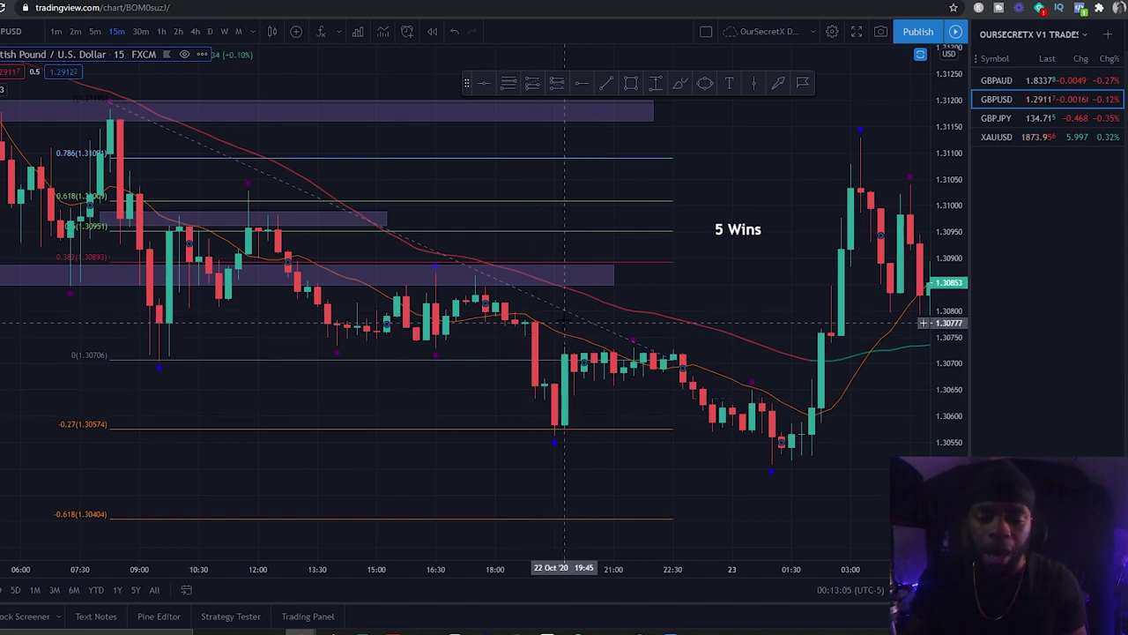
click(573, 315)
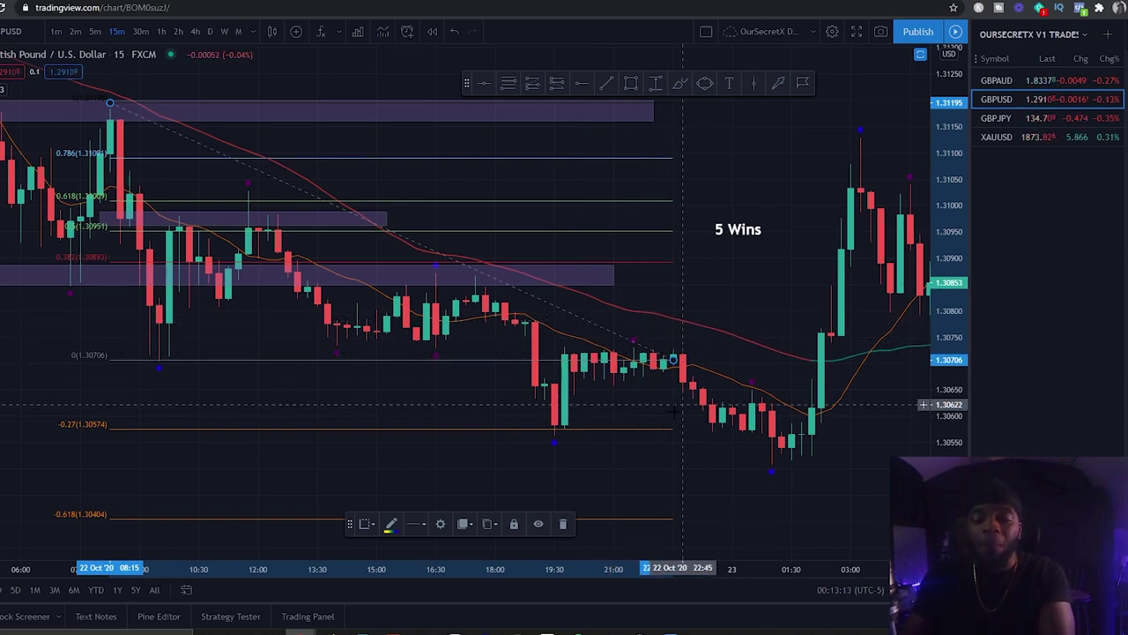
drag(676, 362, 901, 355)
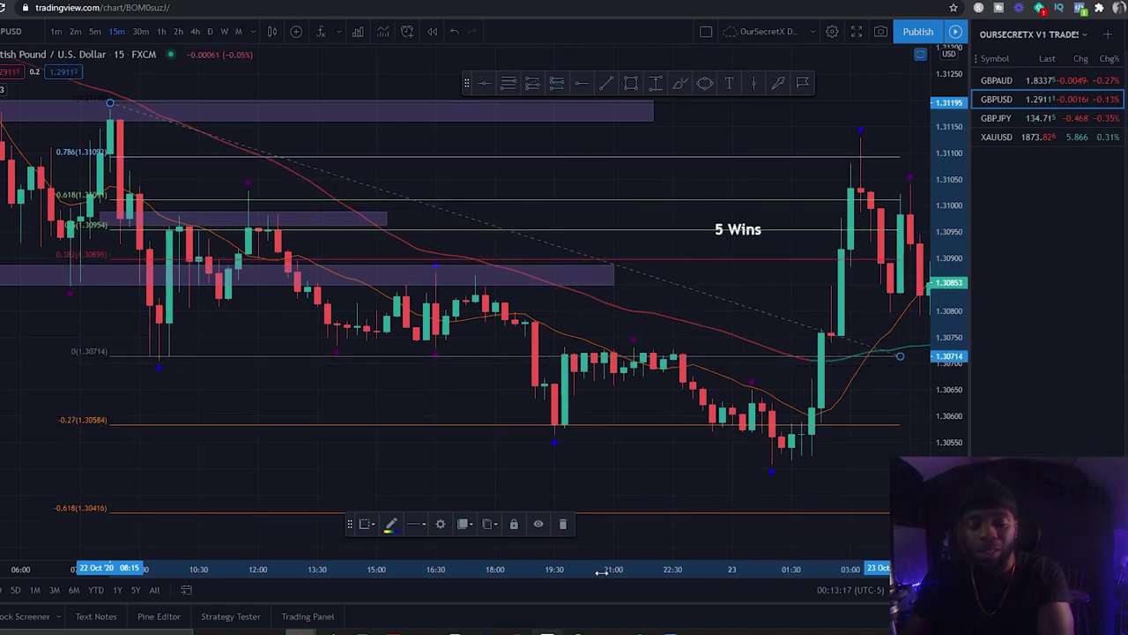
drag(643, 504, 573, 438)
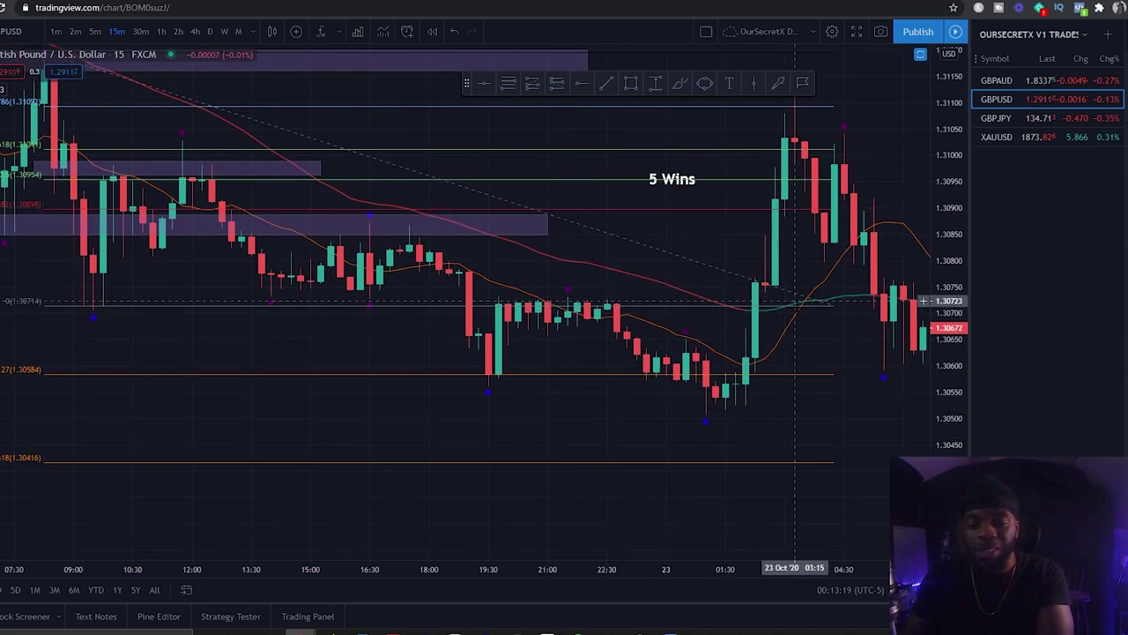
drag(828, 314, 878, 306)
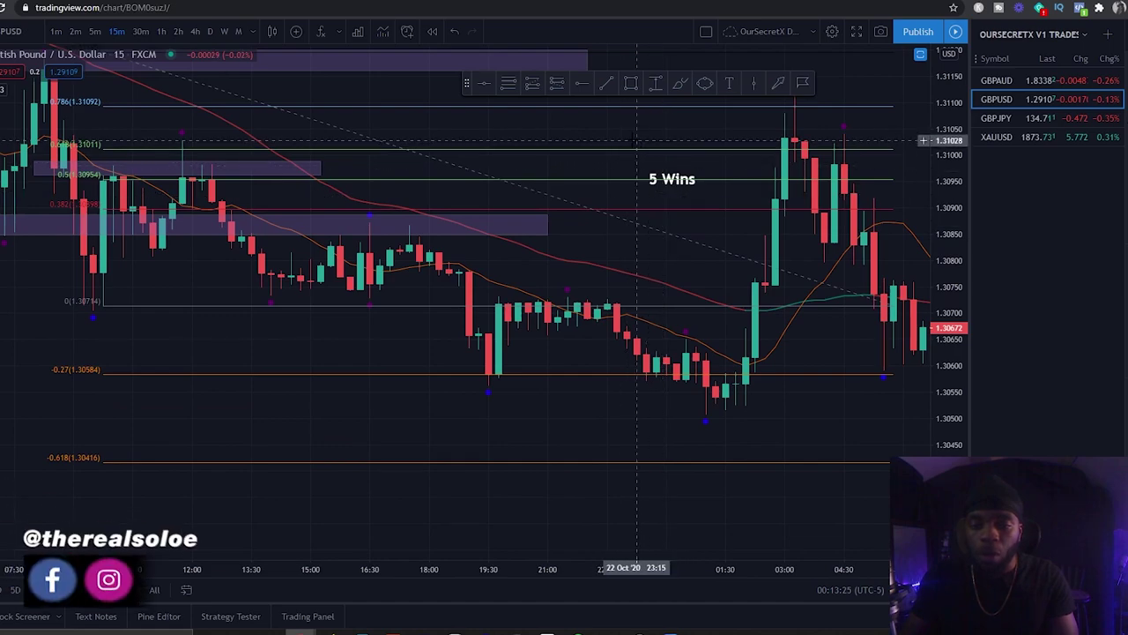
Add a text label reading "1 lose" just above the "5 Wins" label, at about 22 Oct 23:45 and 1.31036.
click(681, 87)
click(729, 84)
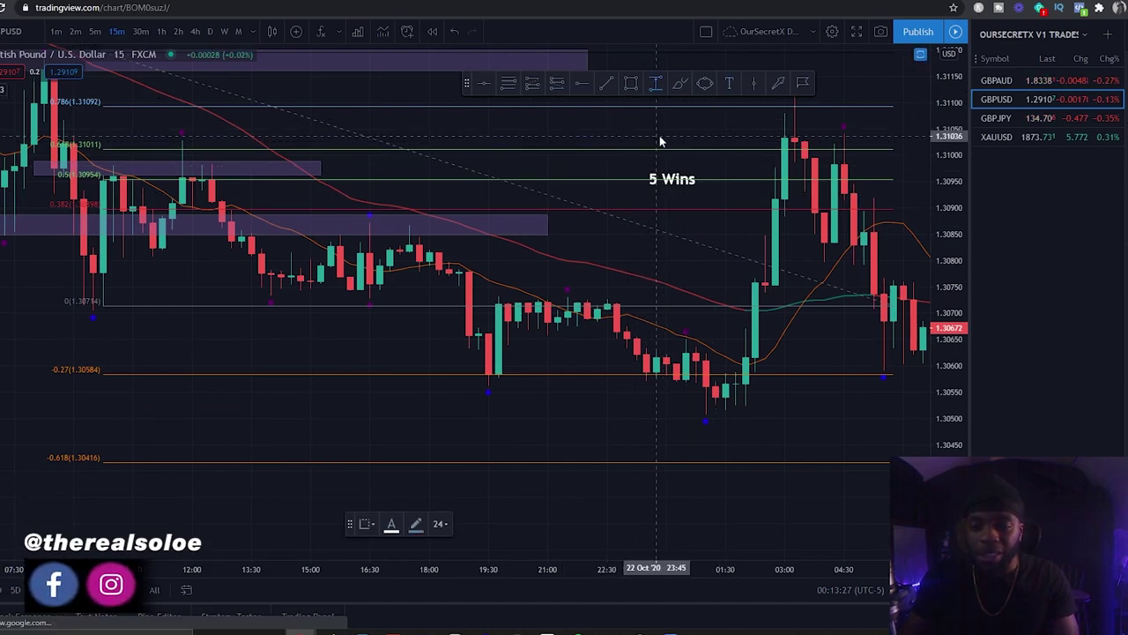
click(659, 141)
text(1 l)
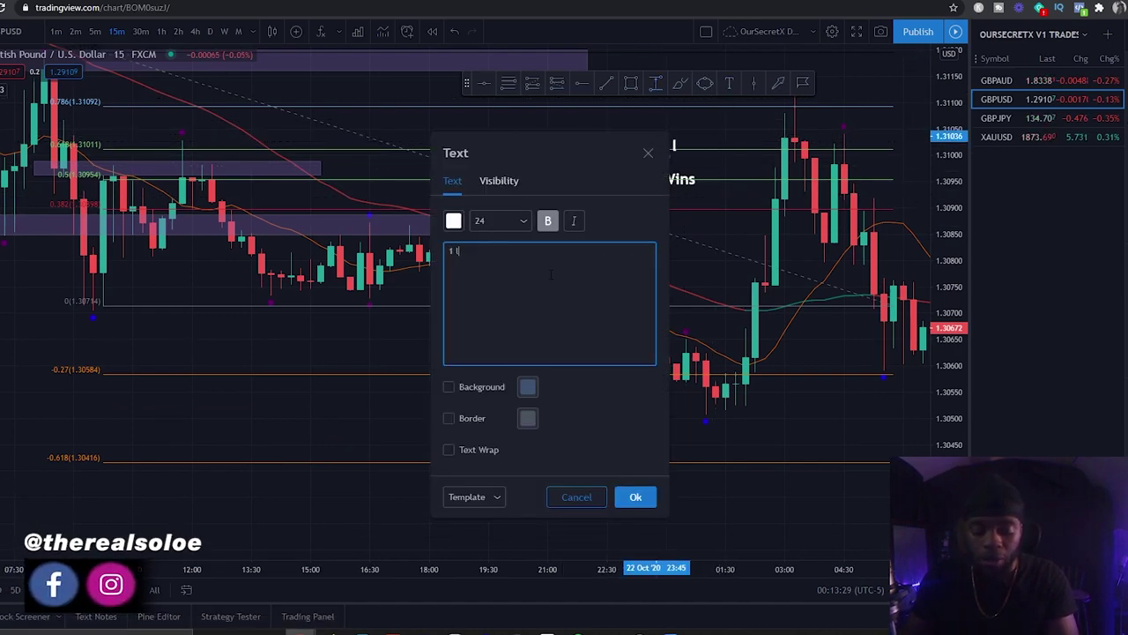
text(ose)
key(ctrl+Return)
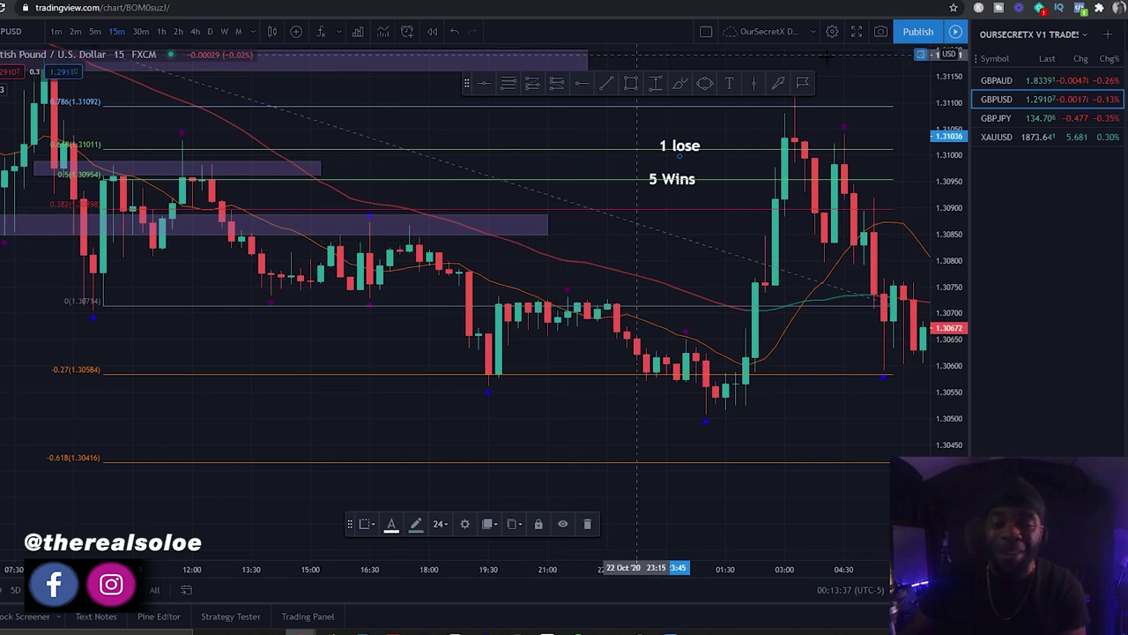
Delete the Fibonacci retracement from the chart.
key(Delete)
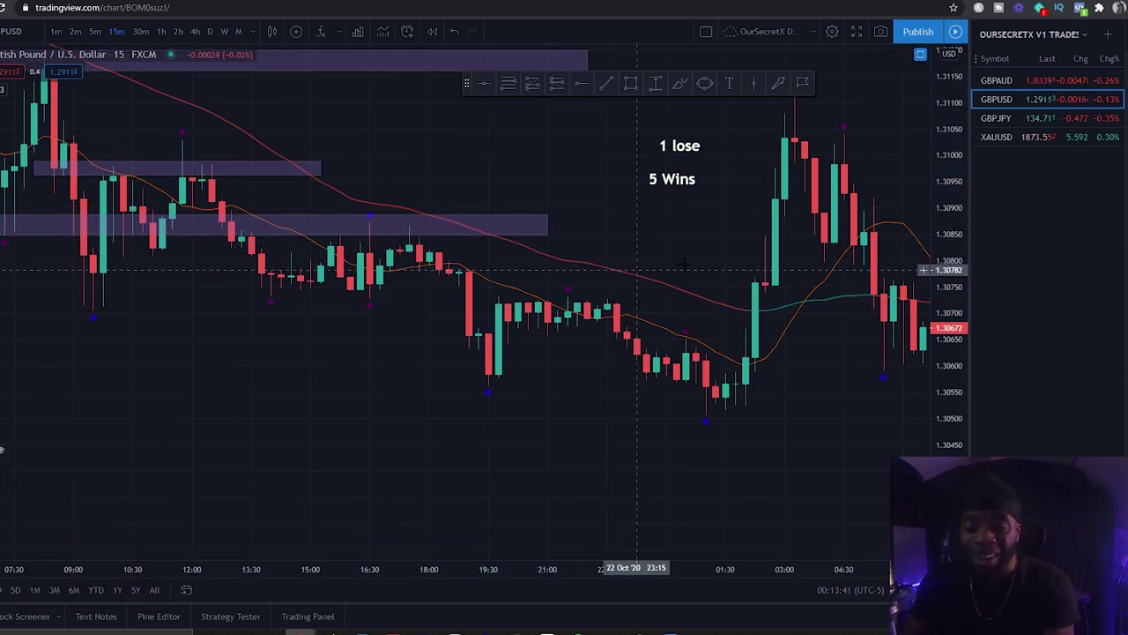
Draw a rectangular zone between about 1.30718 and 1.30753, spanning roughly 22 Oct 15:30 to 23 Oct 13:30.
drag(763, 223, 583, 276)
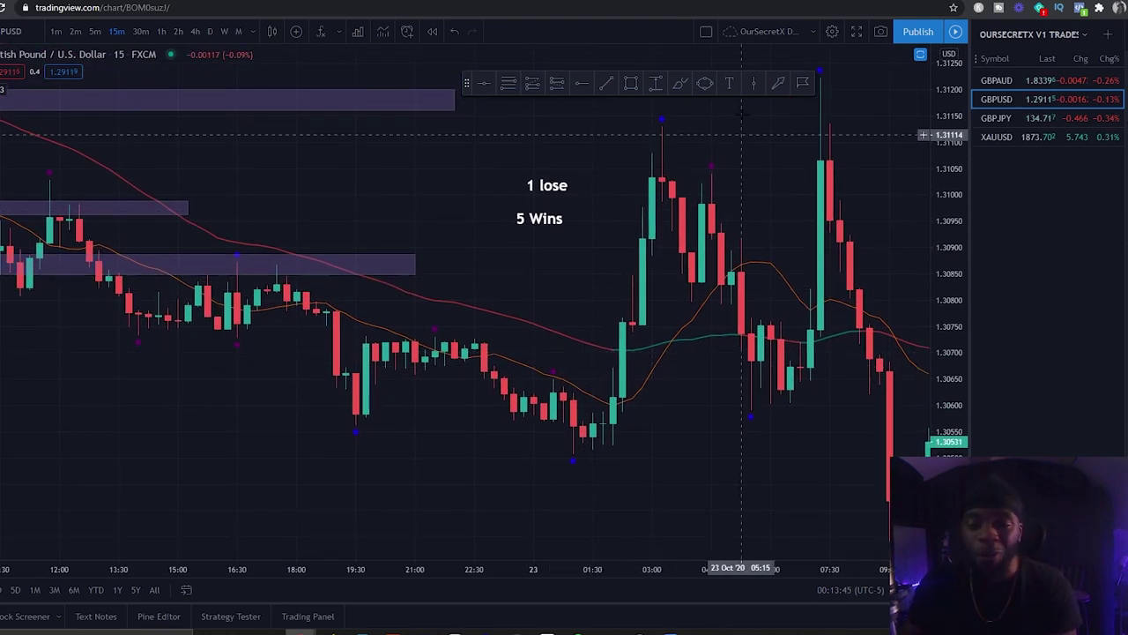
click(356, 375)
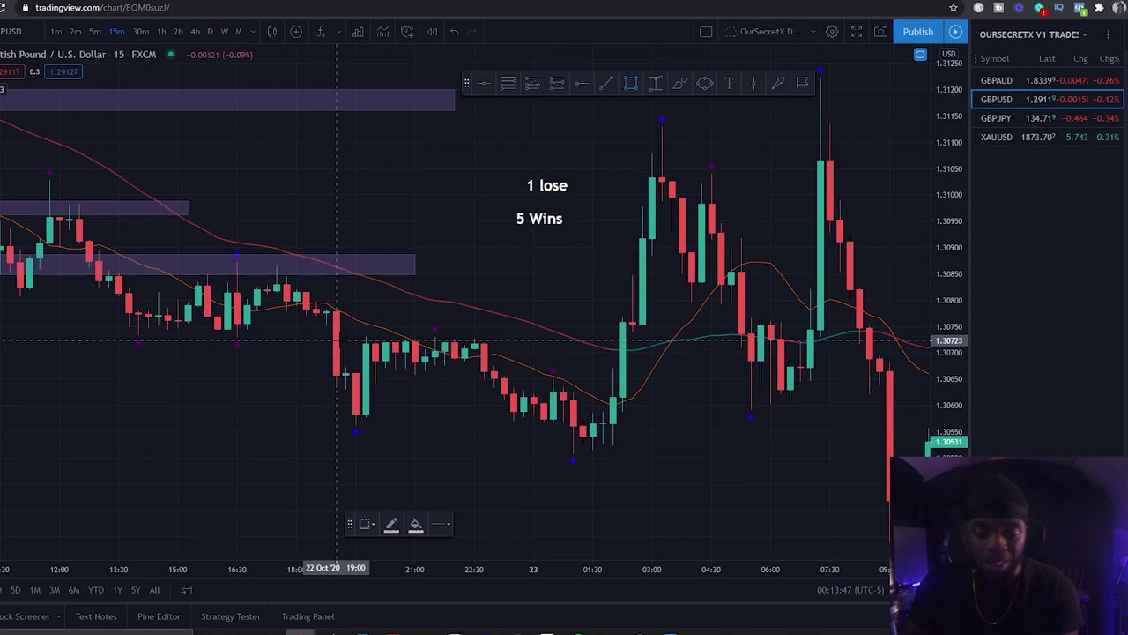
mouse_move(336, 342)
mouse_down()
mouse_move(338, 331)
mouse_move(916, 328)
mouse_move(738, 333)
mouse_move(897, 335)
mouse_up()
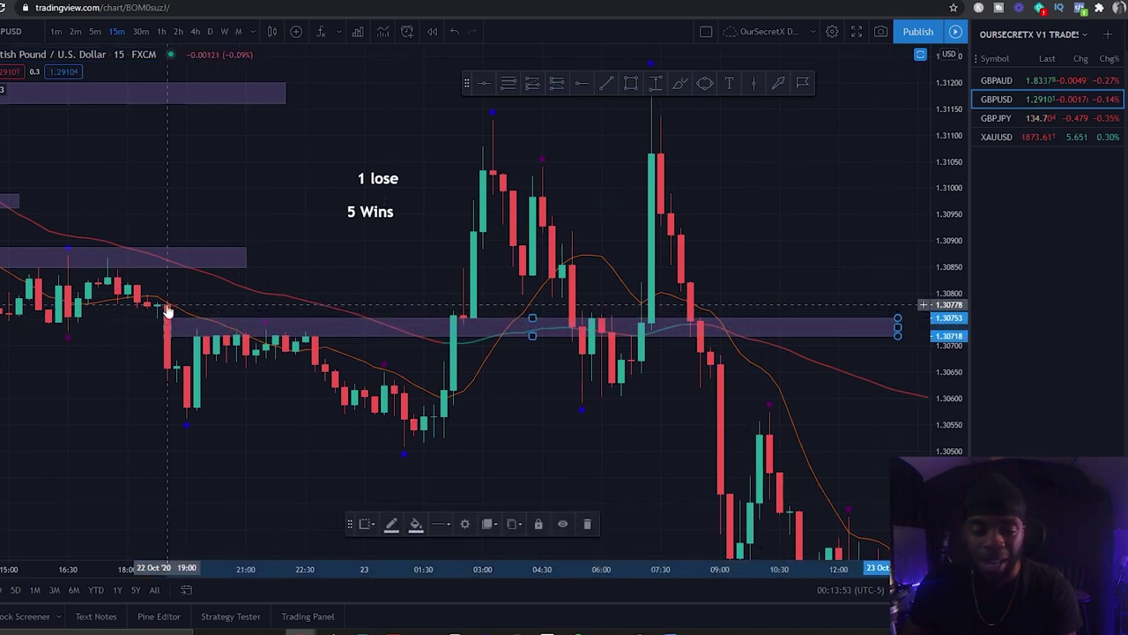
drag(168, 324, 26, 325)
drag(482, 356, 495, 326)
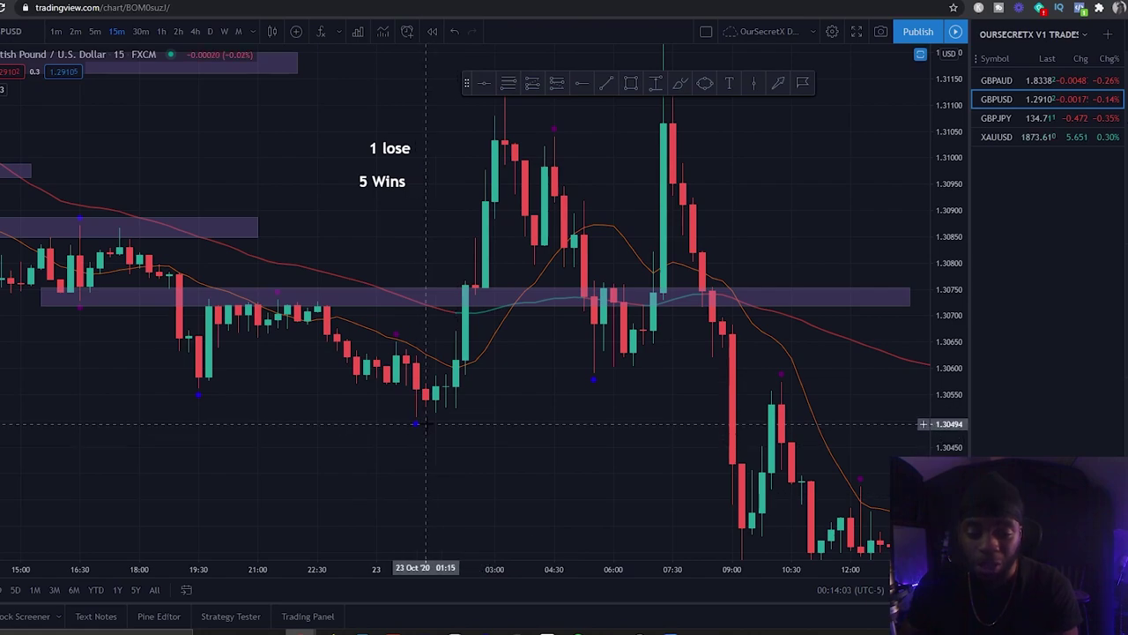
Draw a Fibonacci retracement from the low at 23 Oct 01:15 near 1.3051 to 23 Oct 10:30 at 1.31132.
mouse_move(426, 424)
mouse_down()
mouse_move(594, 208)
mouse_move(378, 466)
mouse_move(369, 498)
mouse_up()
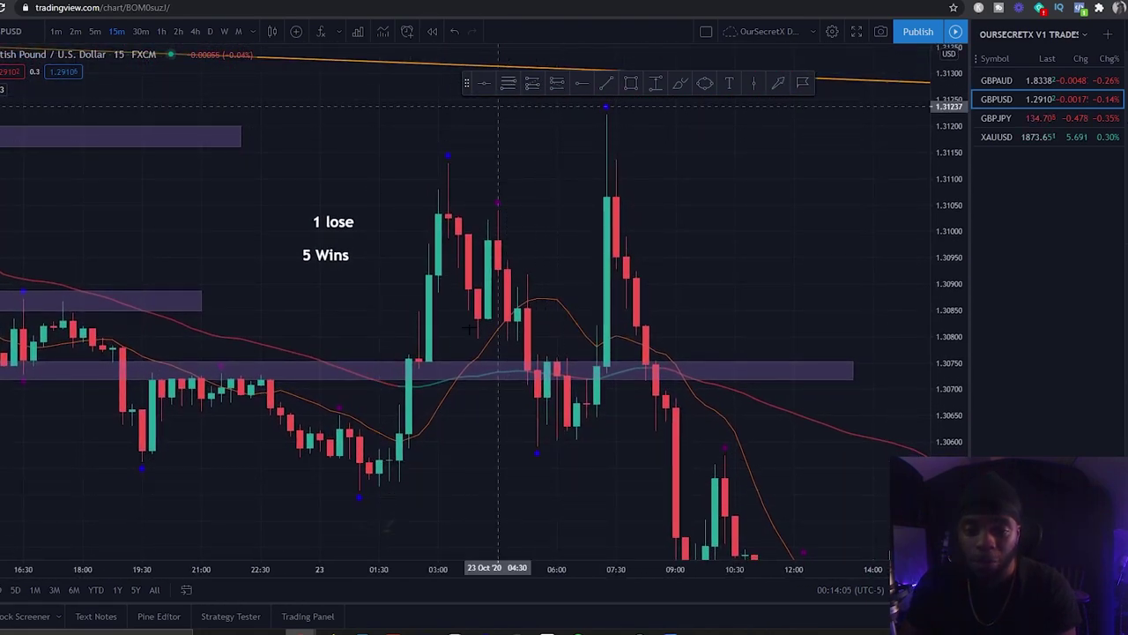
key(alt+f)
click(369, 489)
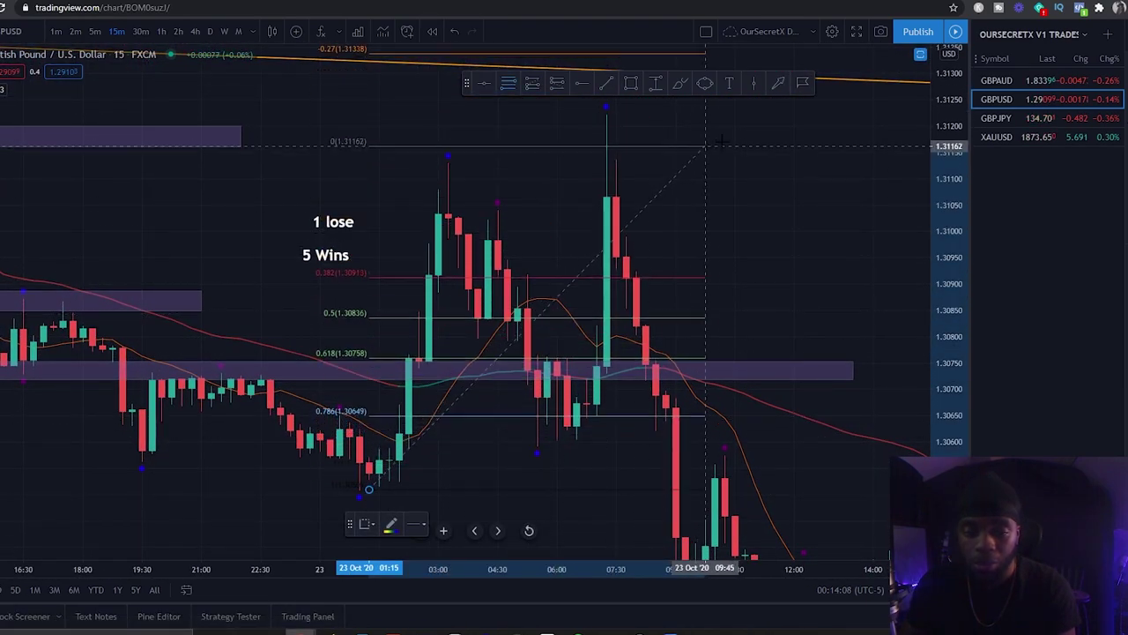
click(734, 162)
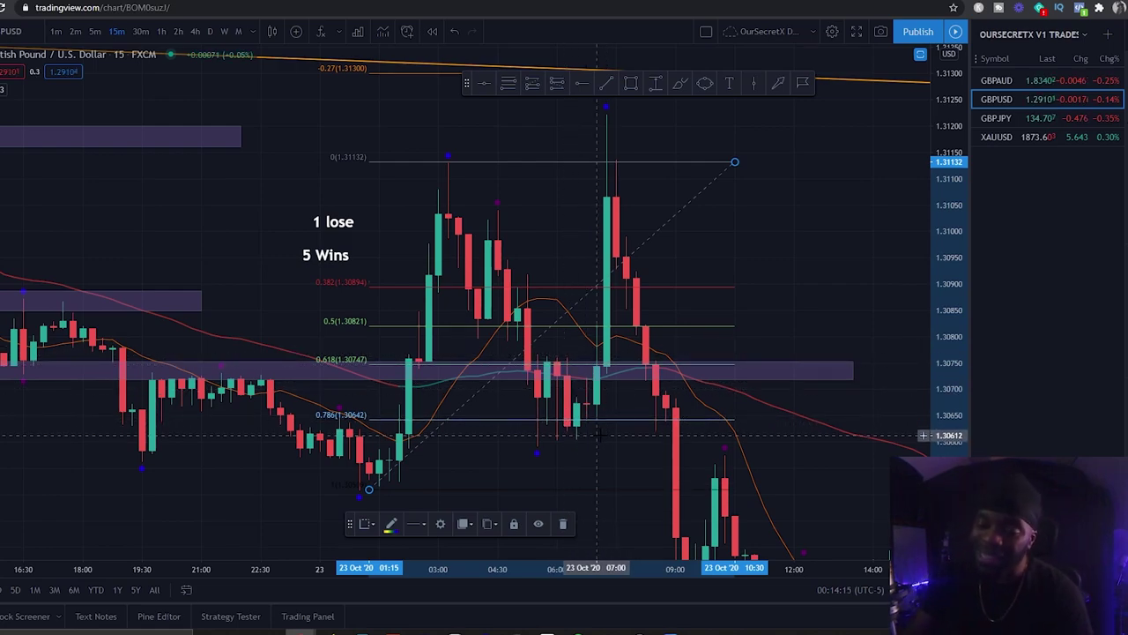
drag(575, 472, 557, 422)
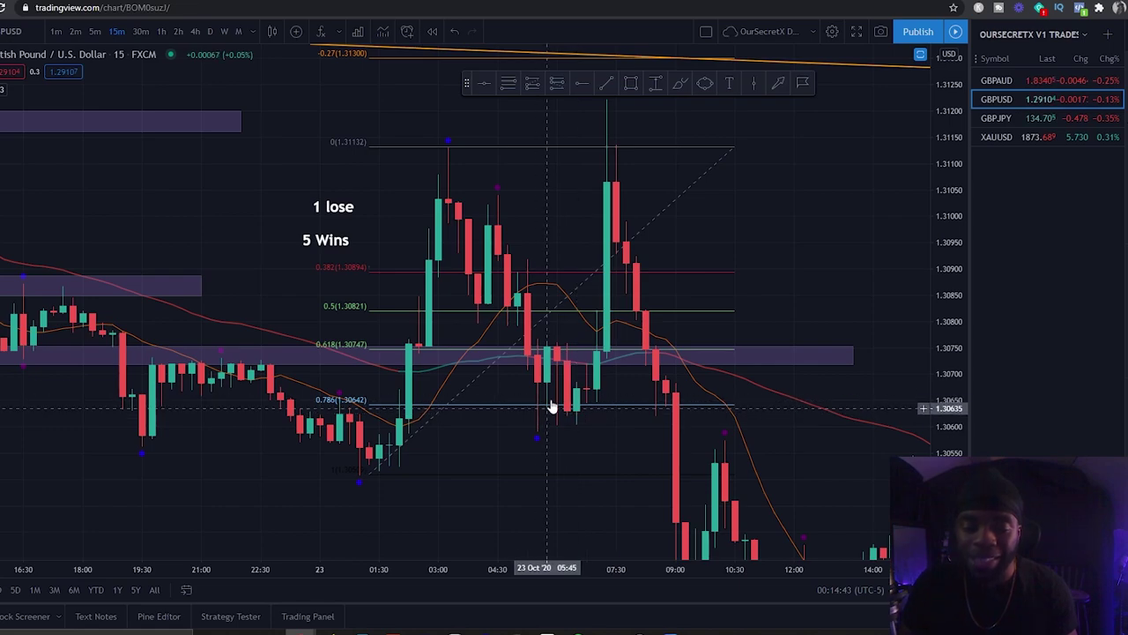
Delete the Fibonacci retracement just drawn from the 23 Oct low.
click(585, 292)
key(Delete)
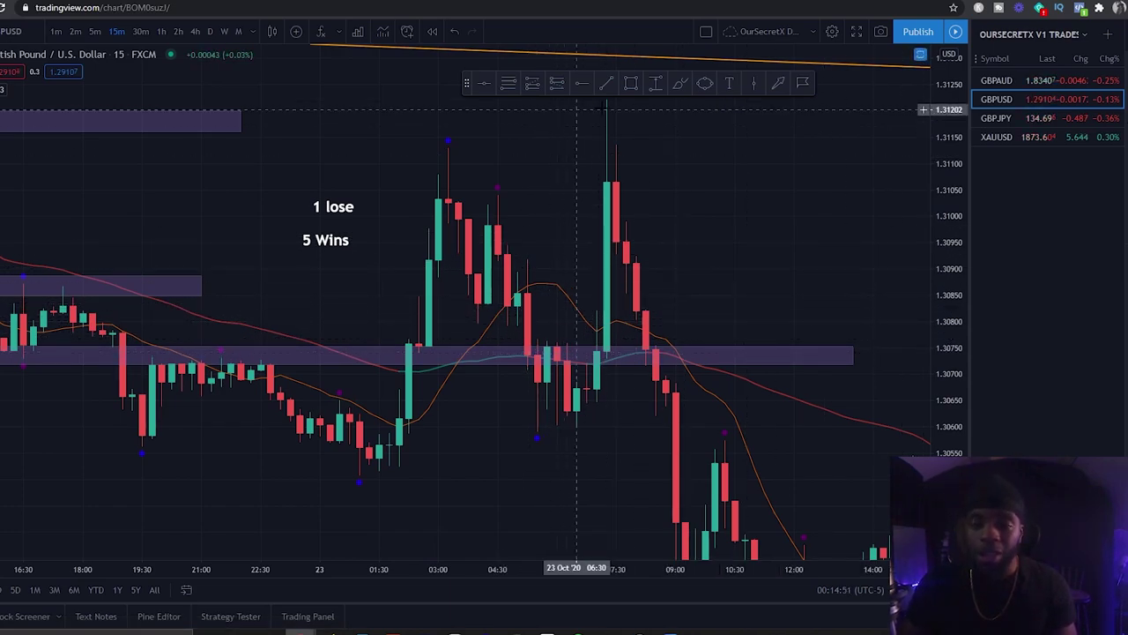
click(557, 83)
click(398, 464)
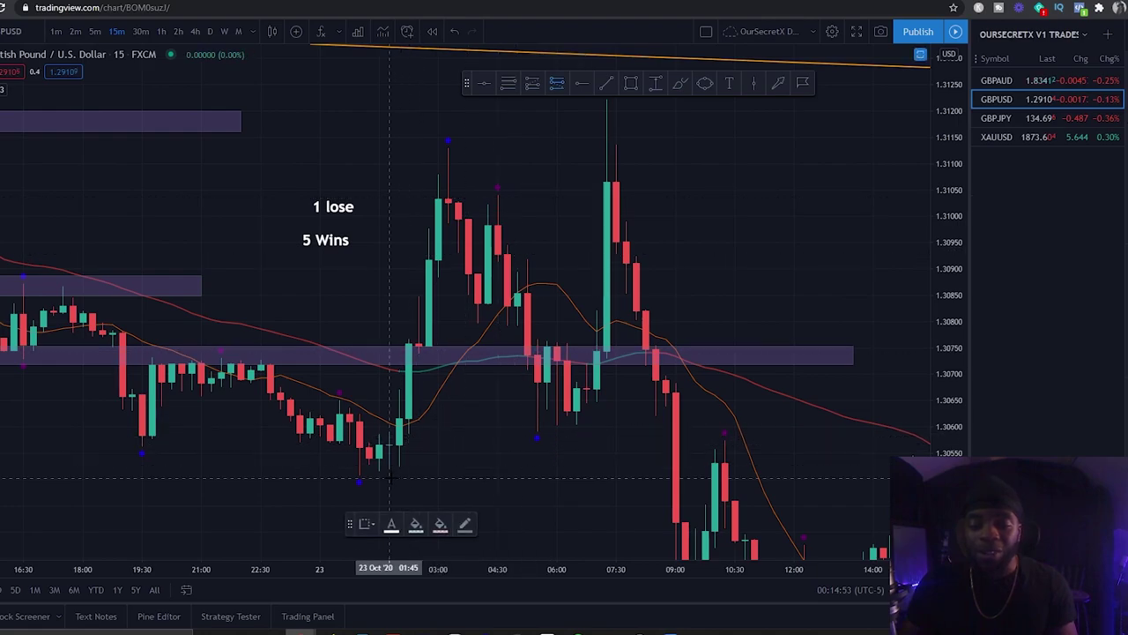
drag(471, 386, 661, 163)
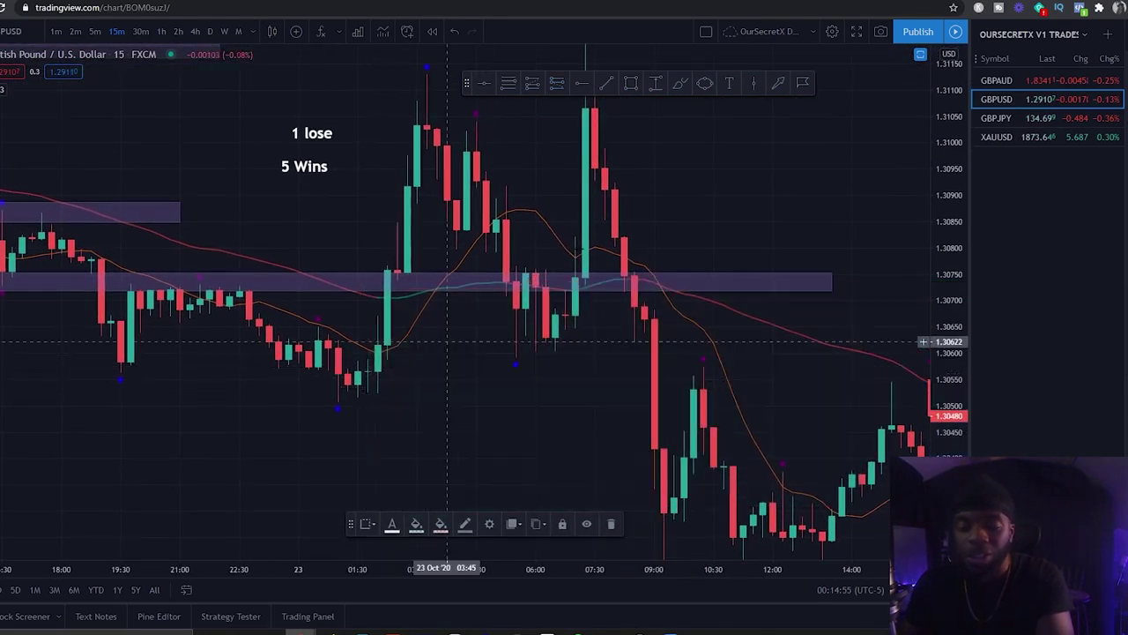
Draw a Fibonacci retracement from 23 Oct 01:30 at 1.30506 to 23 Oct 11:15 at 1.31067.
click(520, 82)
click(357, 403)
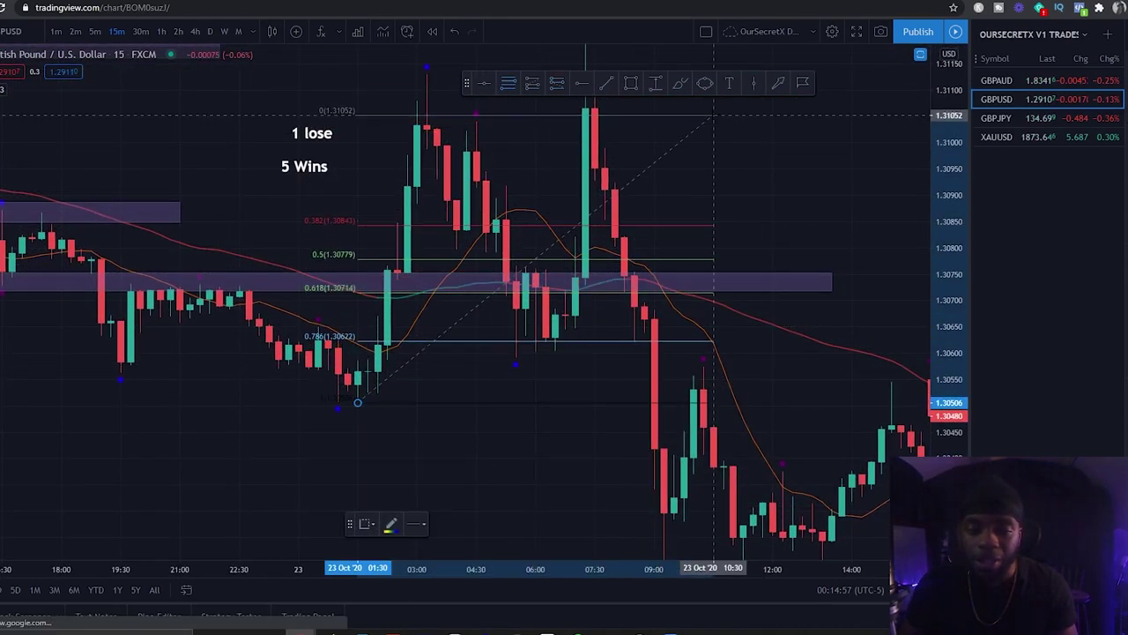
click(743, 107)
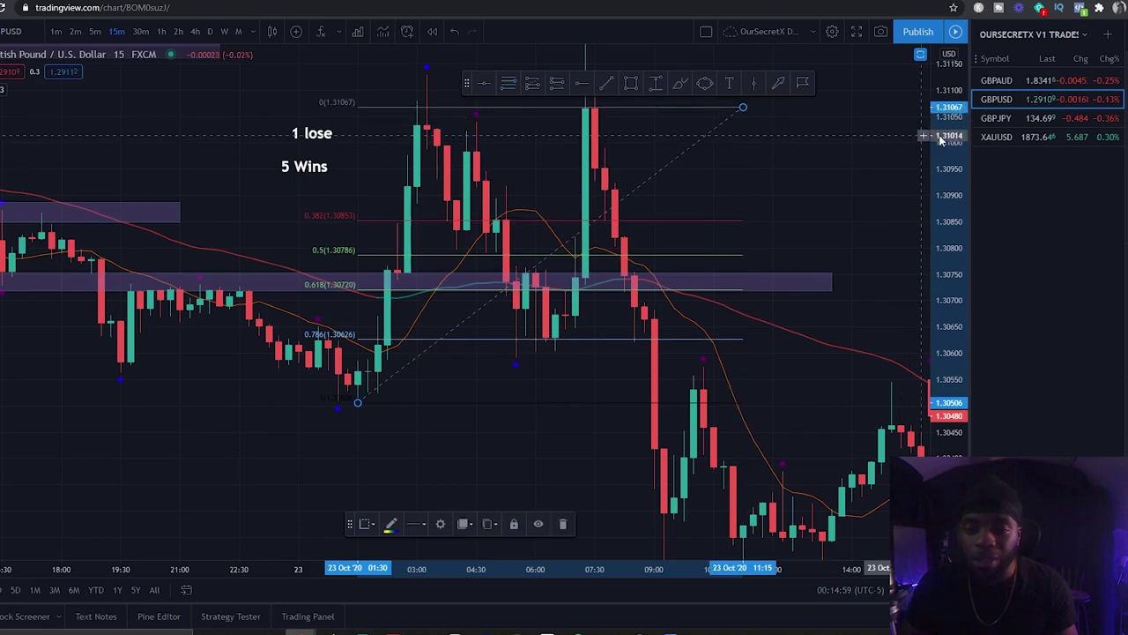
drag(601, 233, 581, 344)
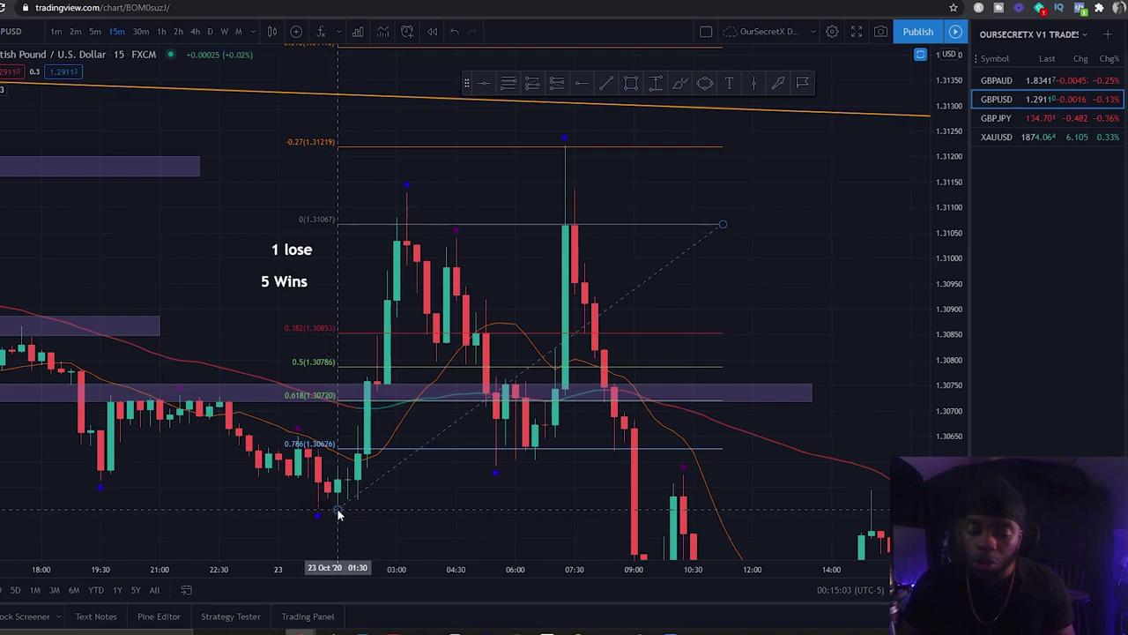
Adjust the Fibonacci retracement to start at the 23 Oct 01:00 low and end at 23 Oct 10:00 at 1.31036.
drag(338, 510, 317, 508)
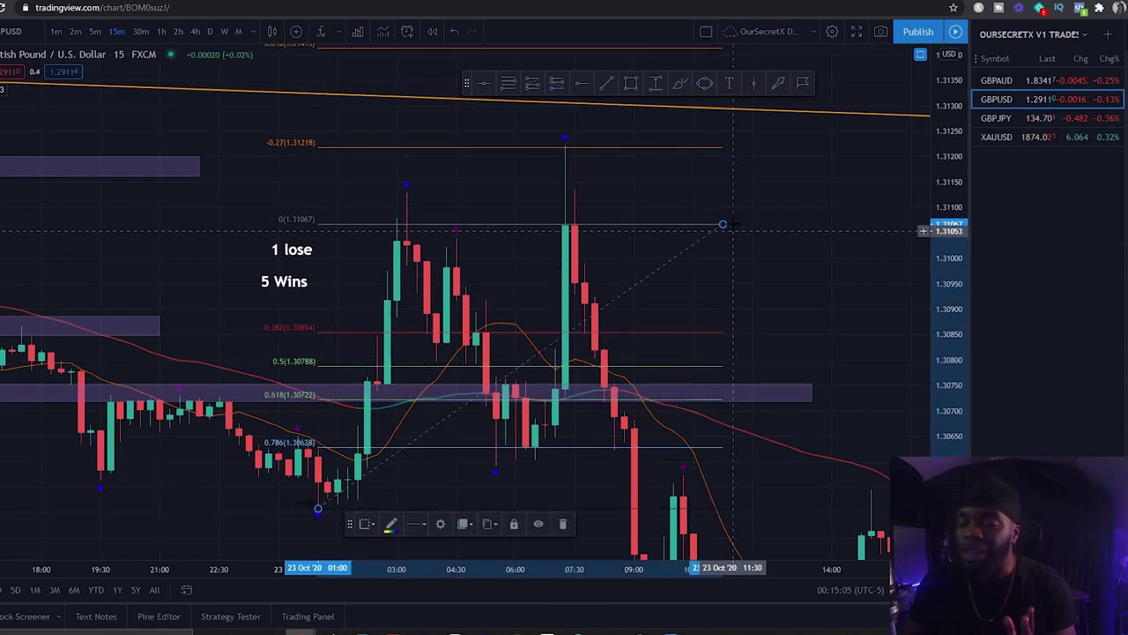
drag(723, 226, 545, 192)
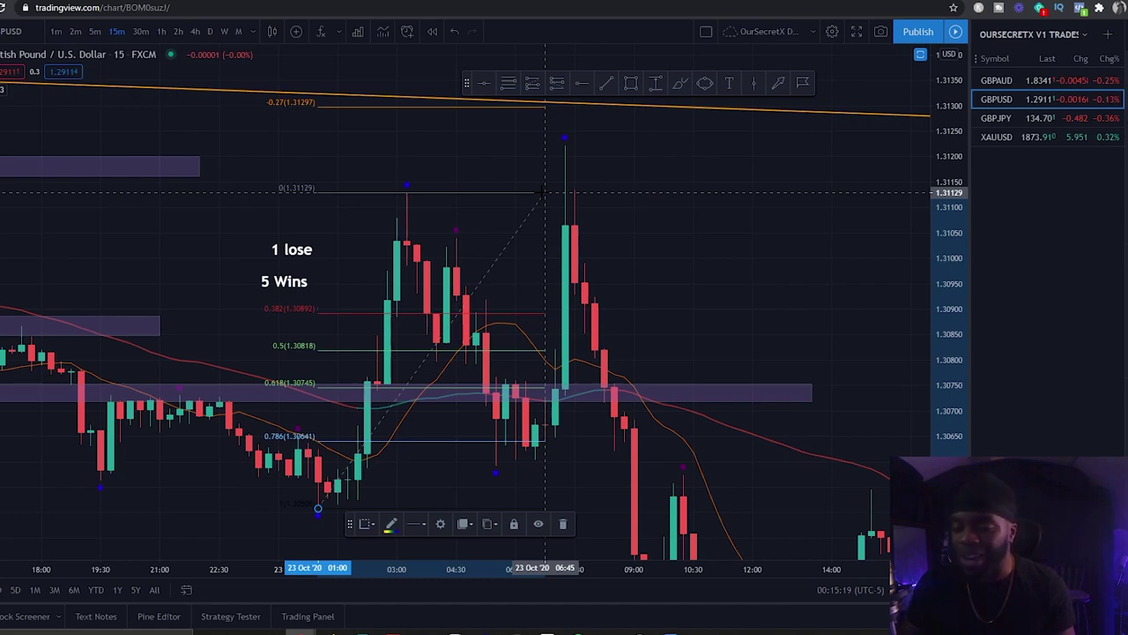
drag(545, 191, 535, 240)
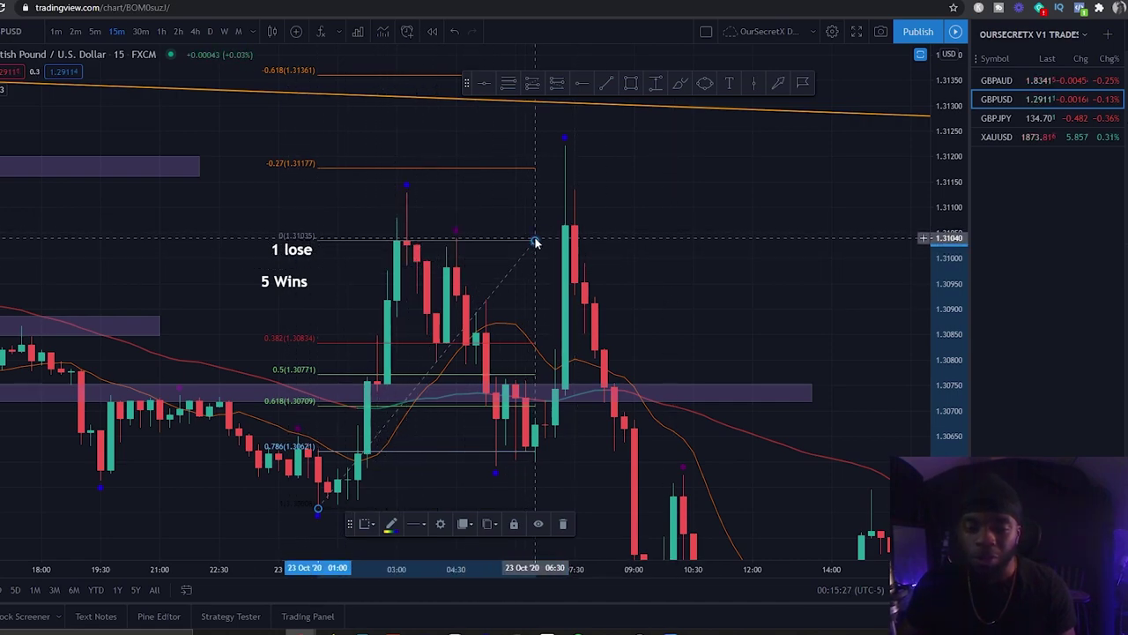
drag(535, 241, 672, 240)
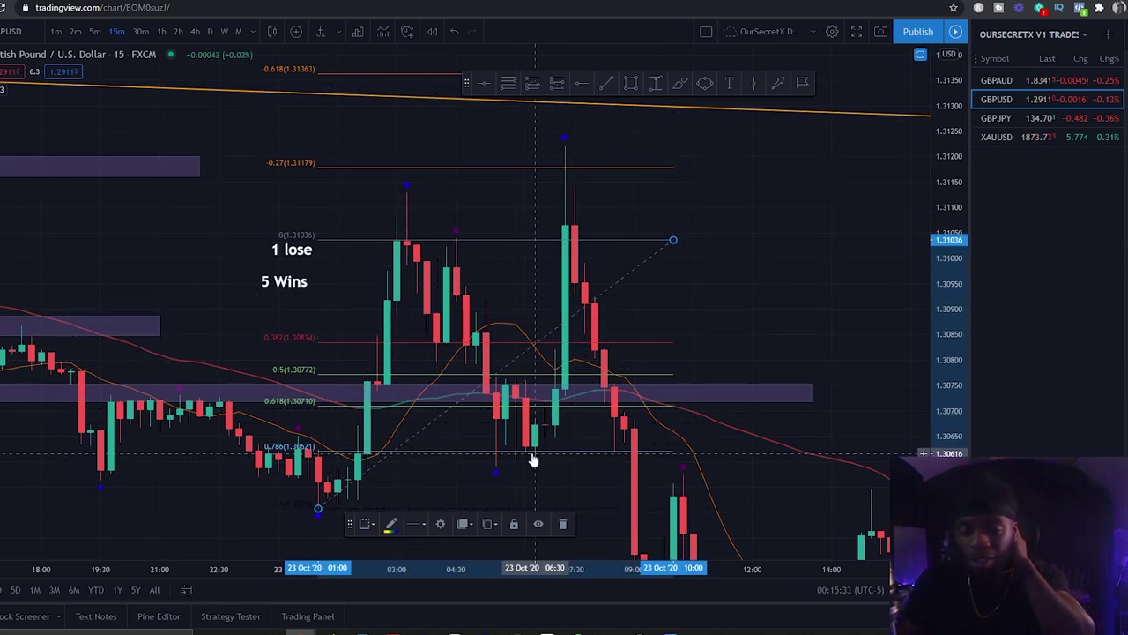
click(436, 170)
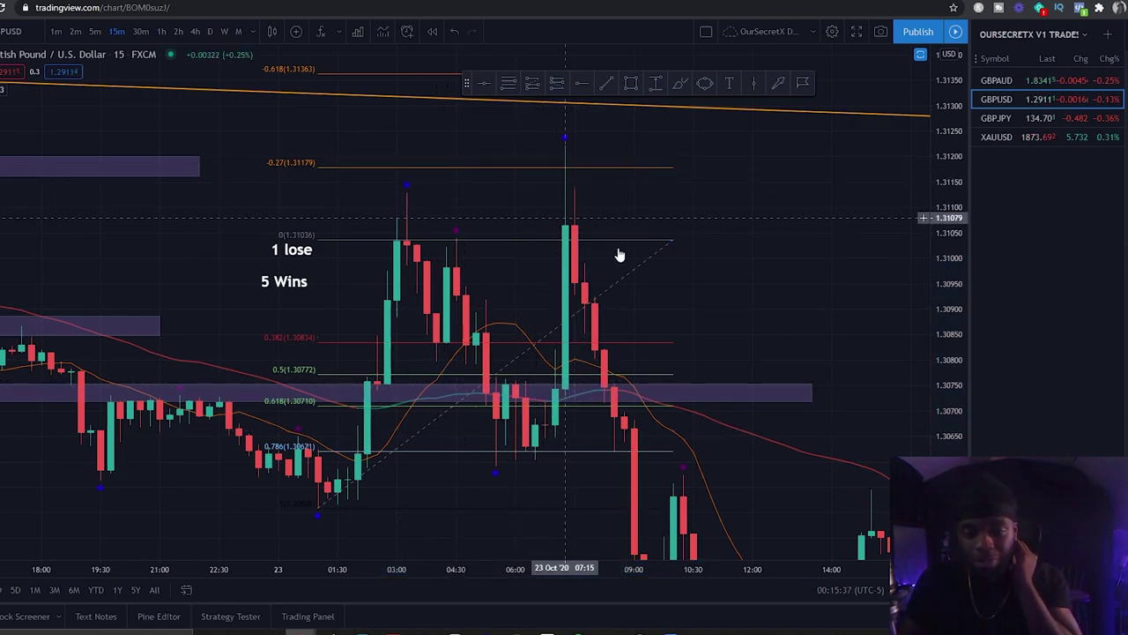
Delete the adjusted Fibonacci retracement over the 23 Oct rally.
click(643, 263)
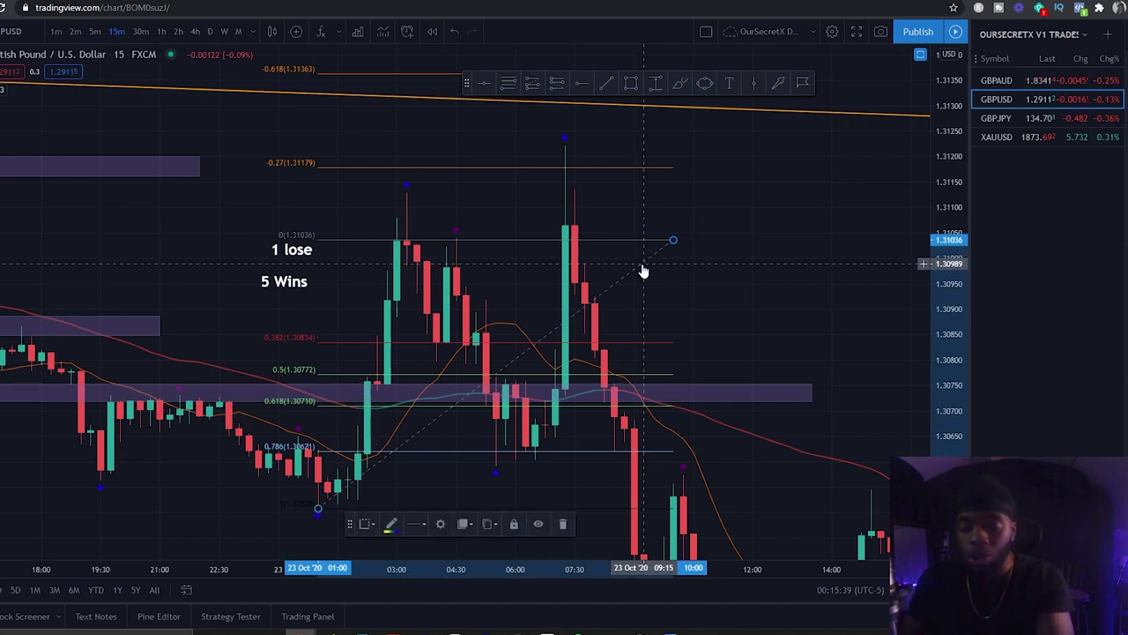
key(Delete)
drag(644, 271, 574, 212)
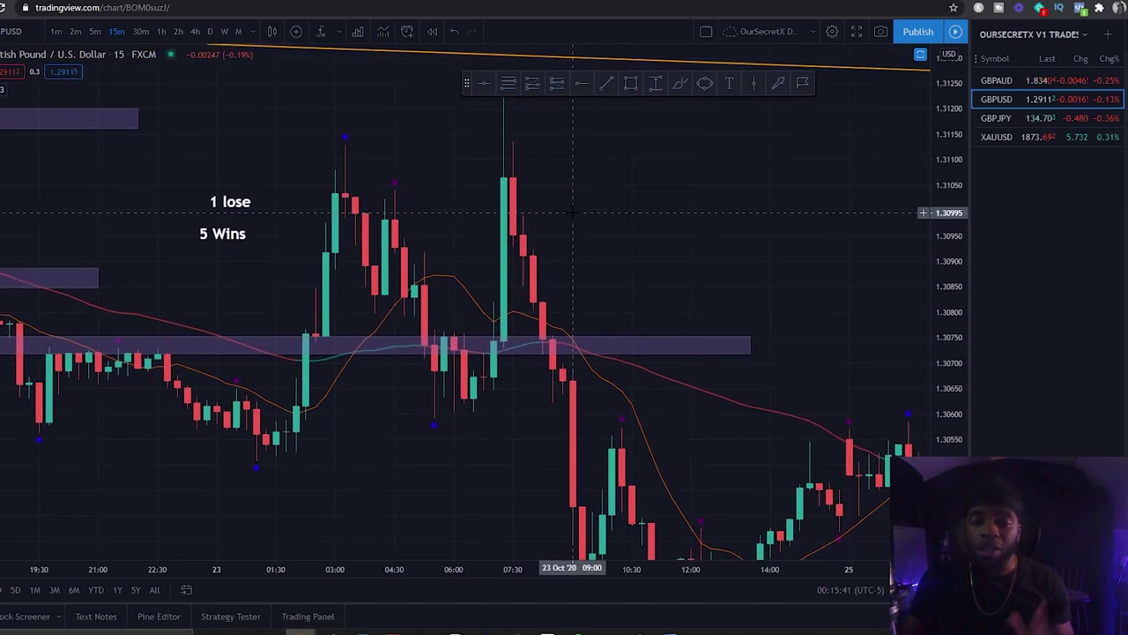
scroll(573, 212, down, 2)
scroll(582, 255, down, 2)
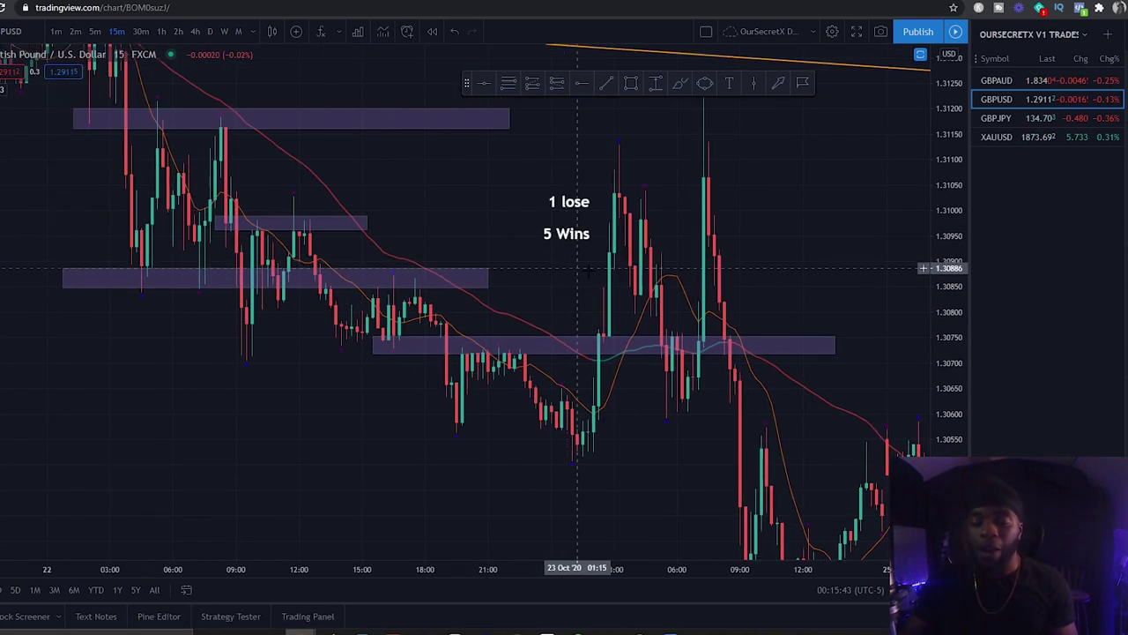
drag(765, 263, 574, 216)
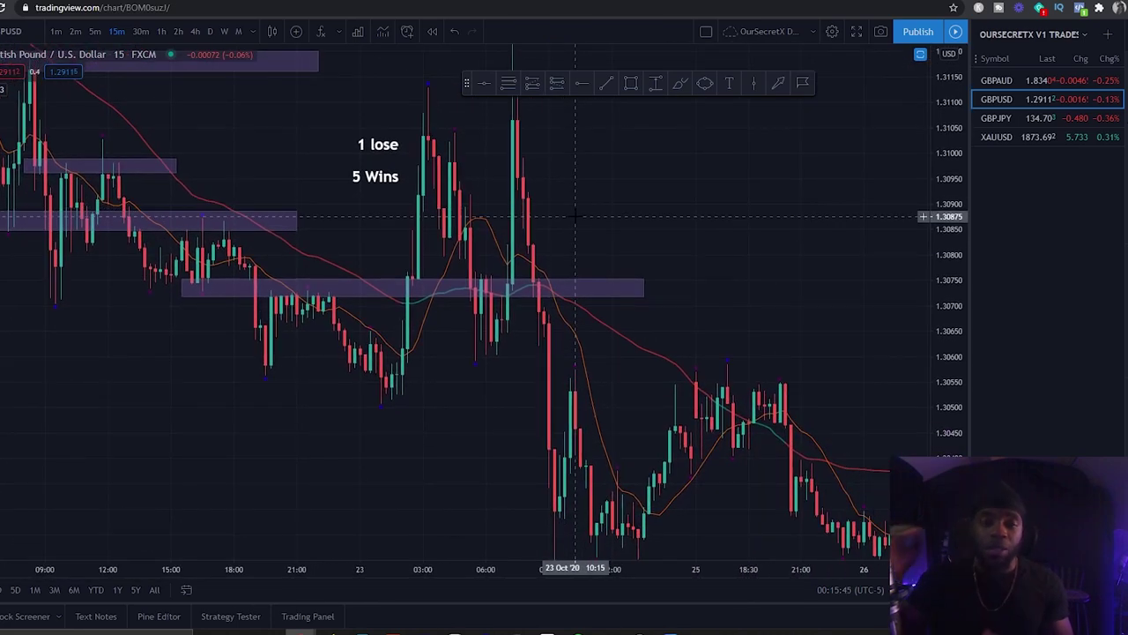